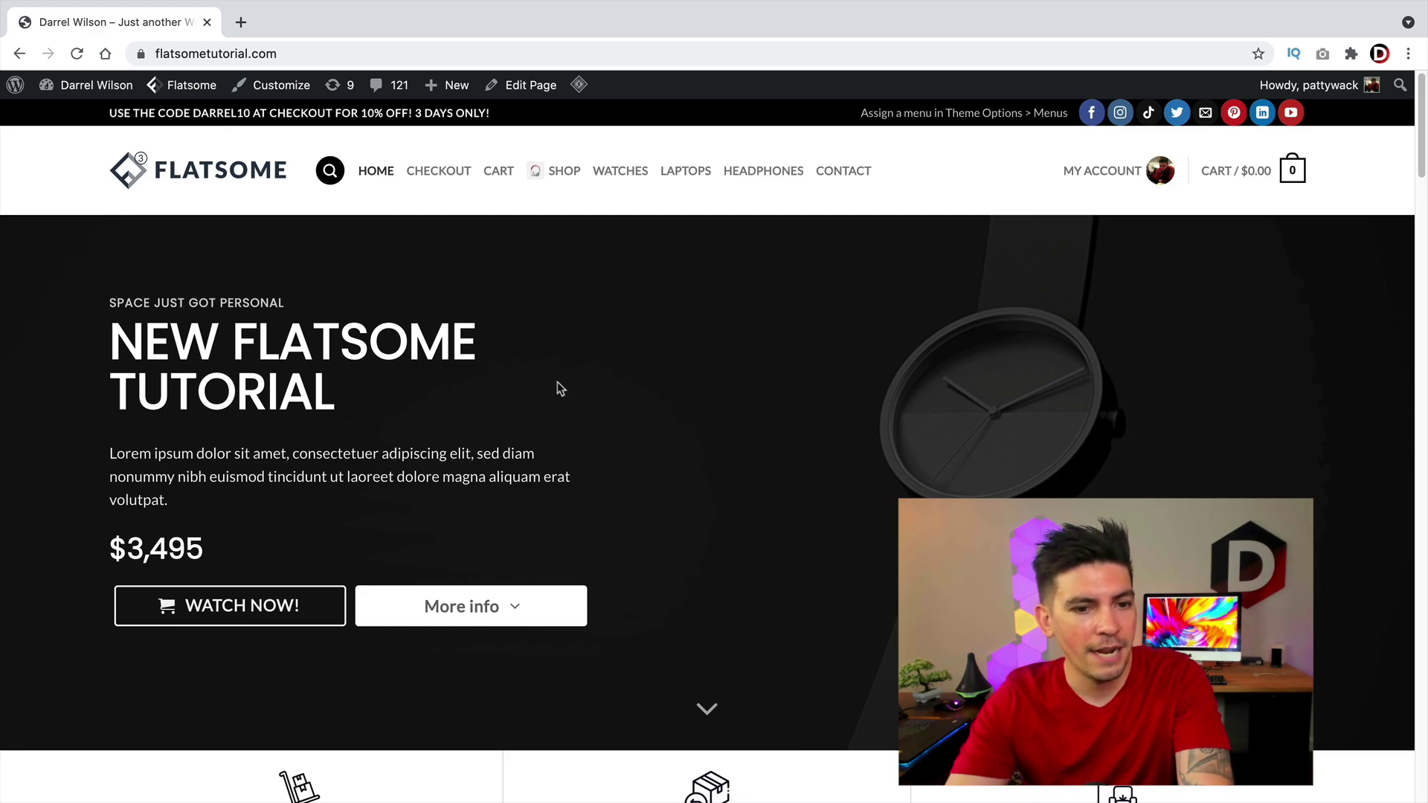
- Go to Plugins > Add New and search the plugin directory for 'yaymail'
scroll(559, 388, down, 7)
scroll(604, 383, up, 7)
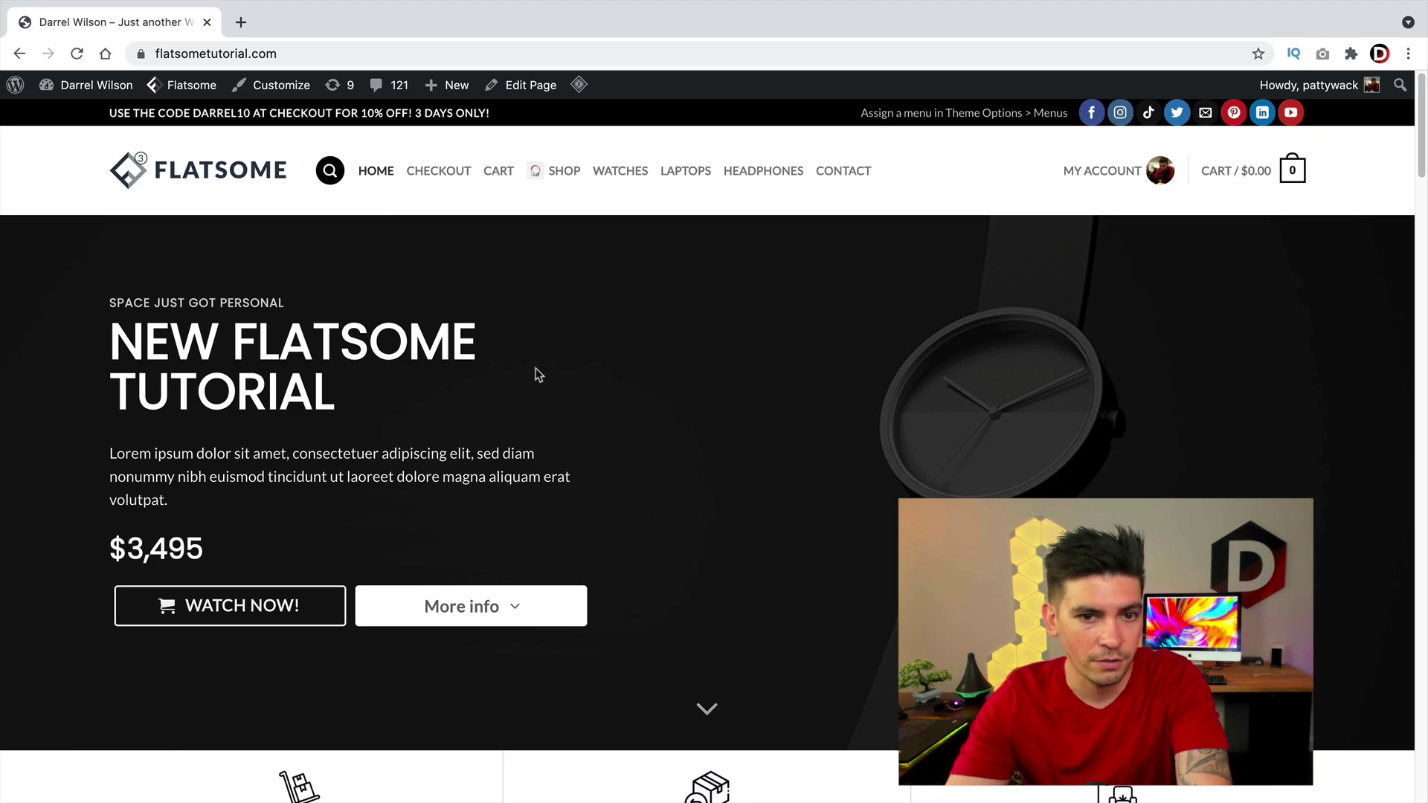
mouse_move(87, 85)
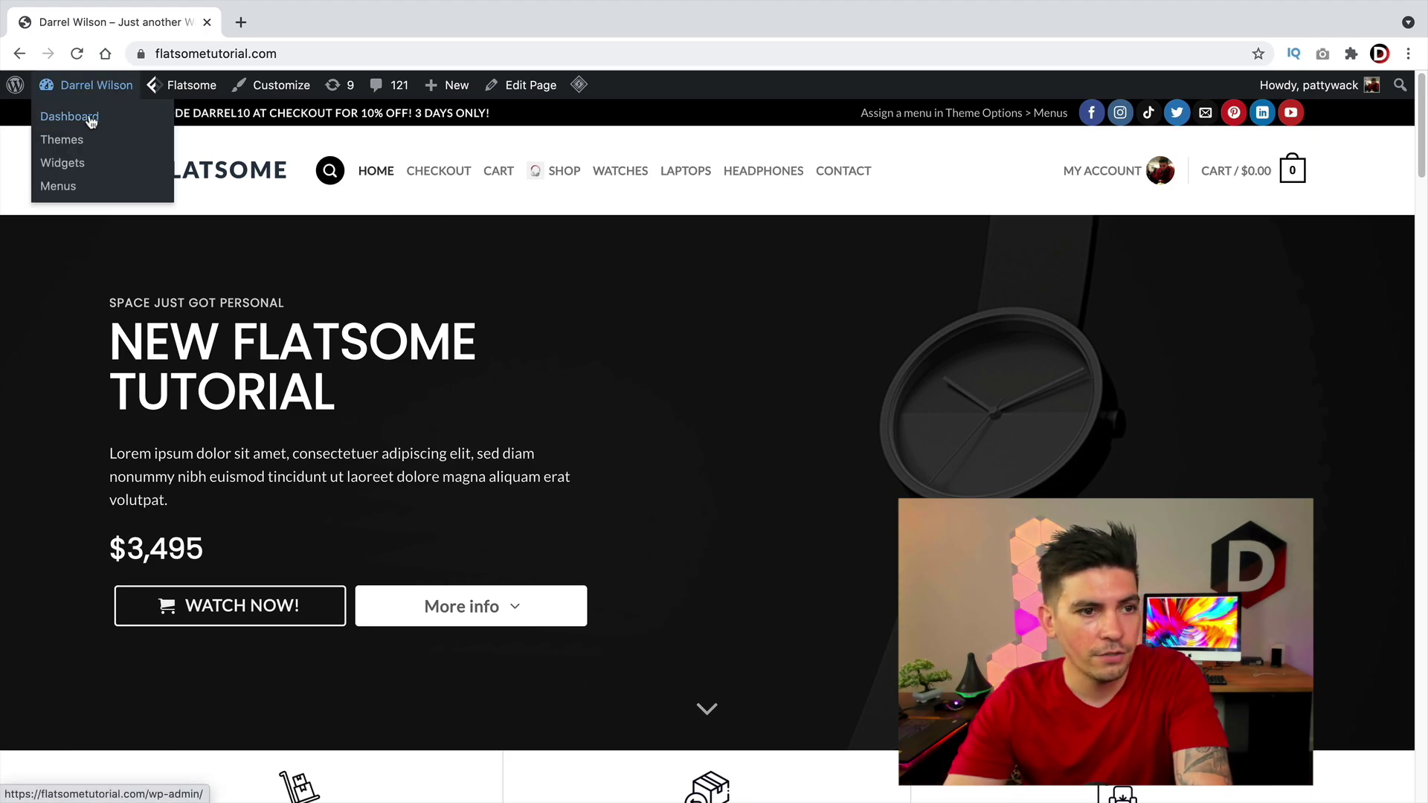
click(89, 126)
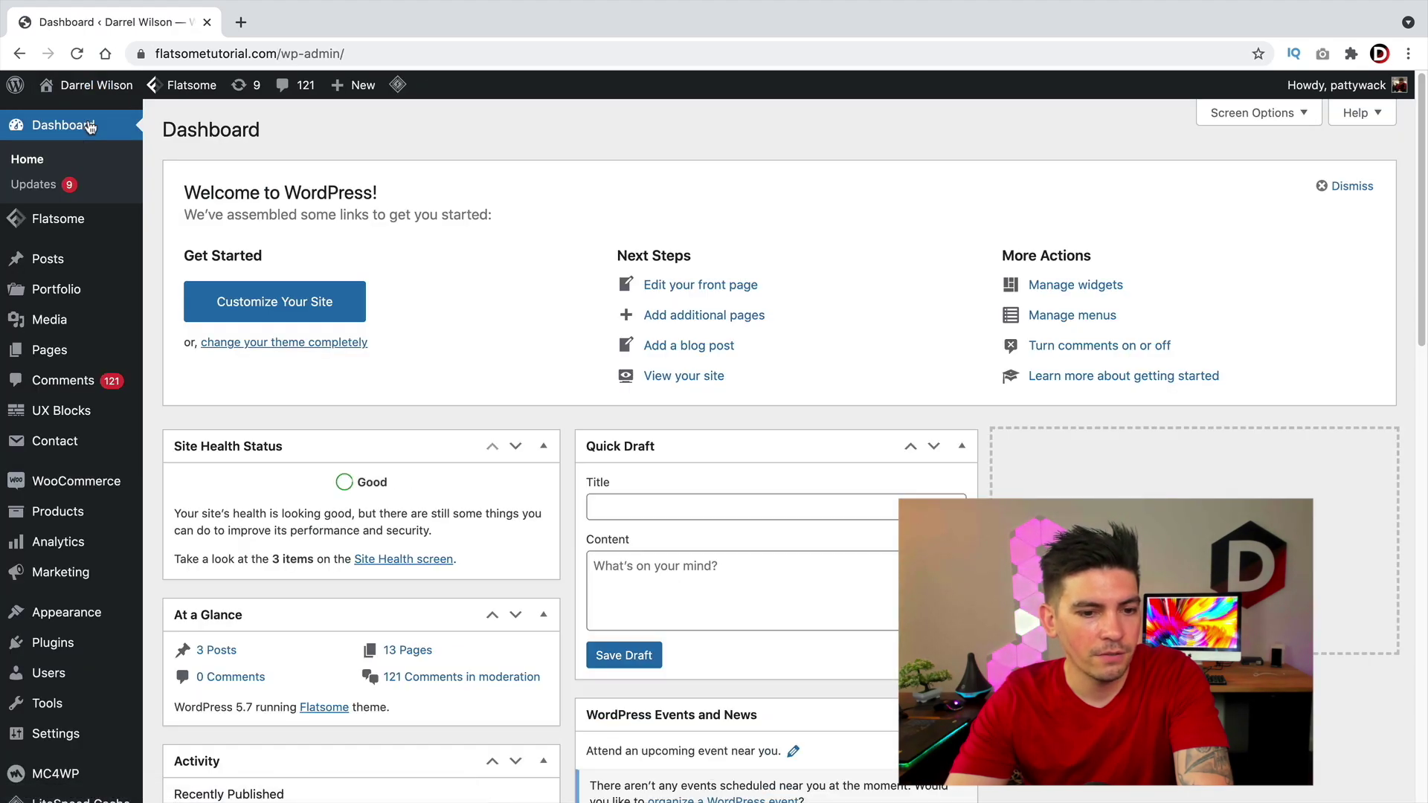
mouse_move(84, 343)
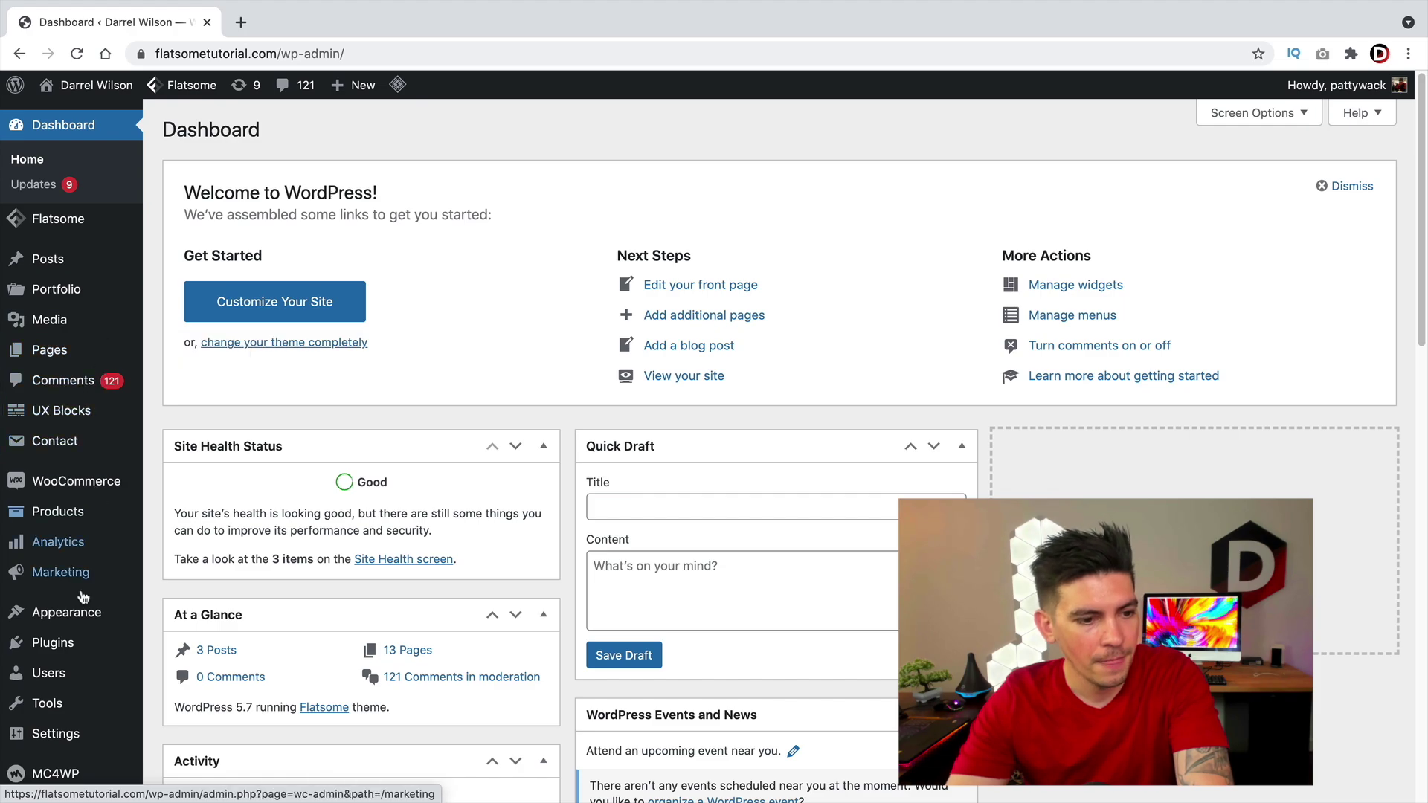
mouse_move(67, 650)
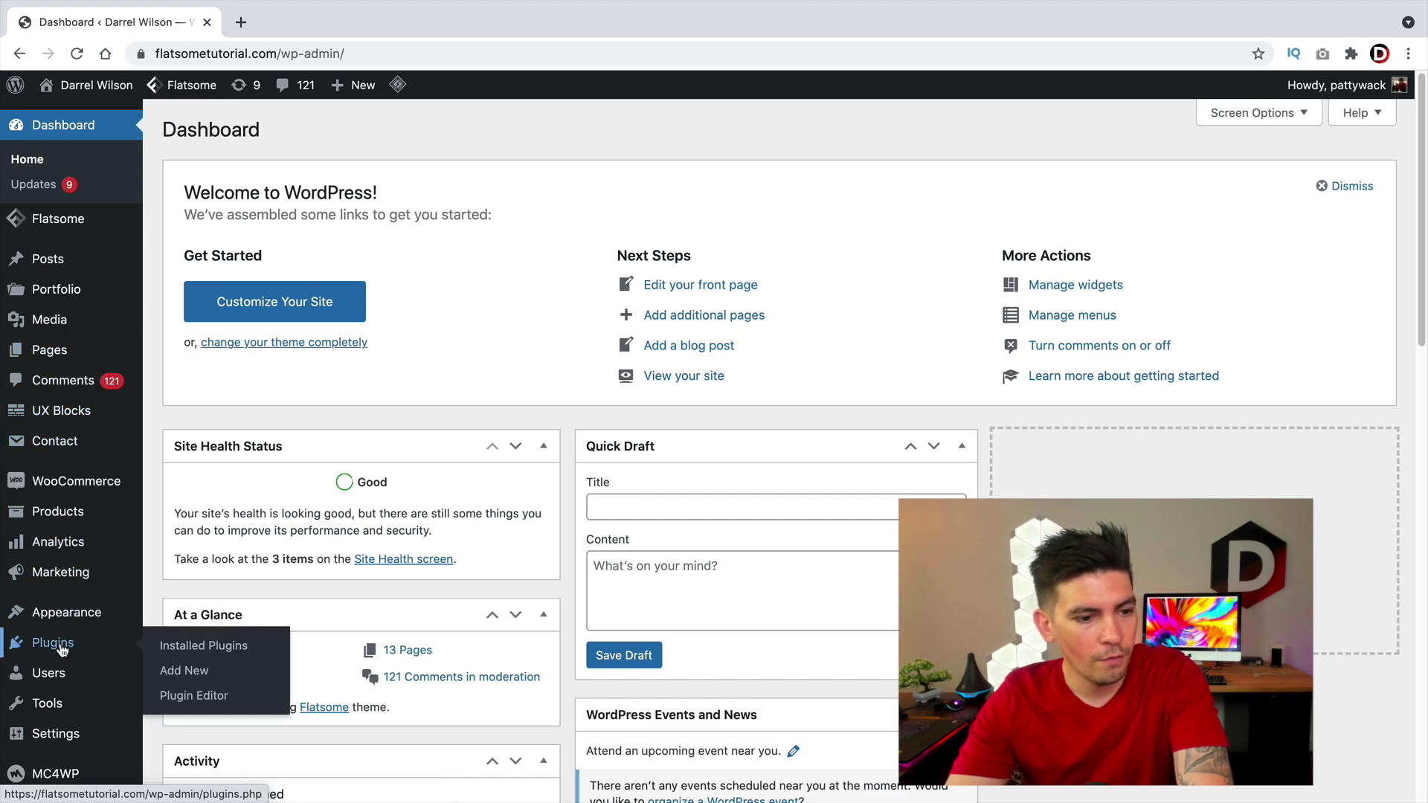
click(189, 677)
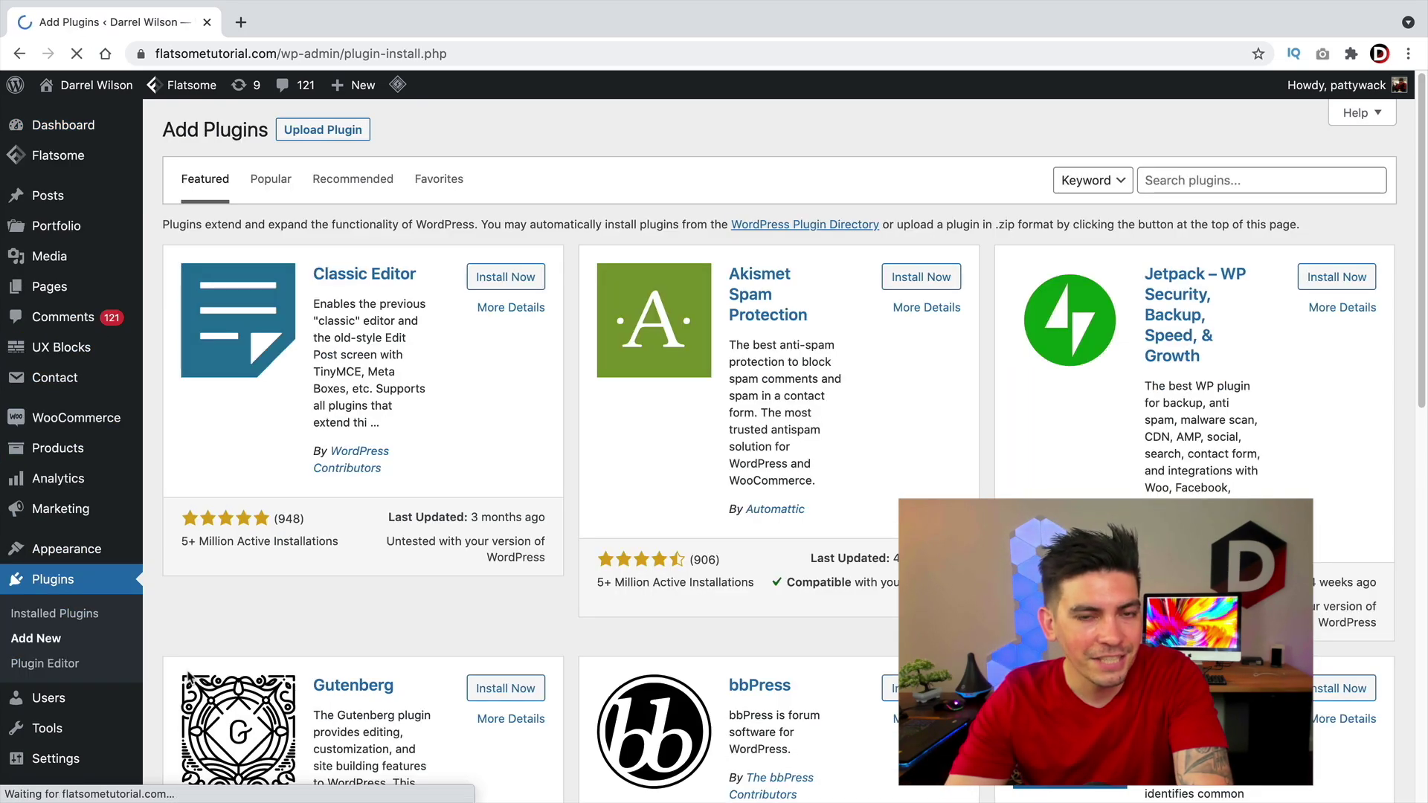
click(1212, 183)
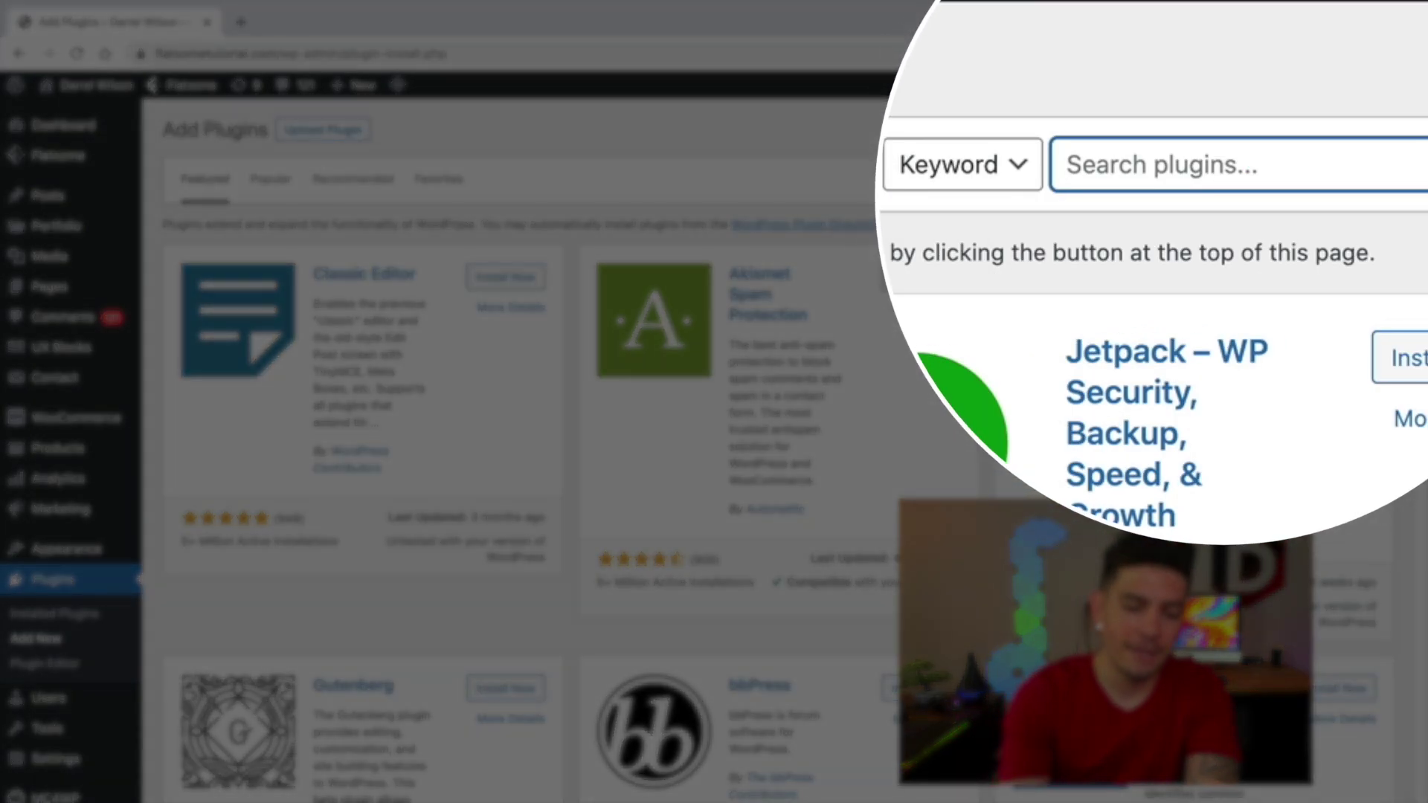
text(yaymail)
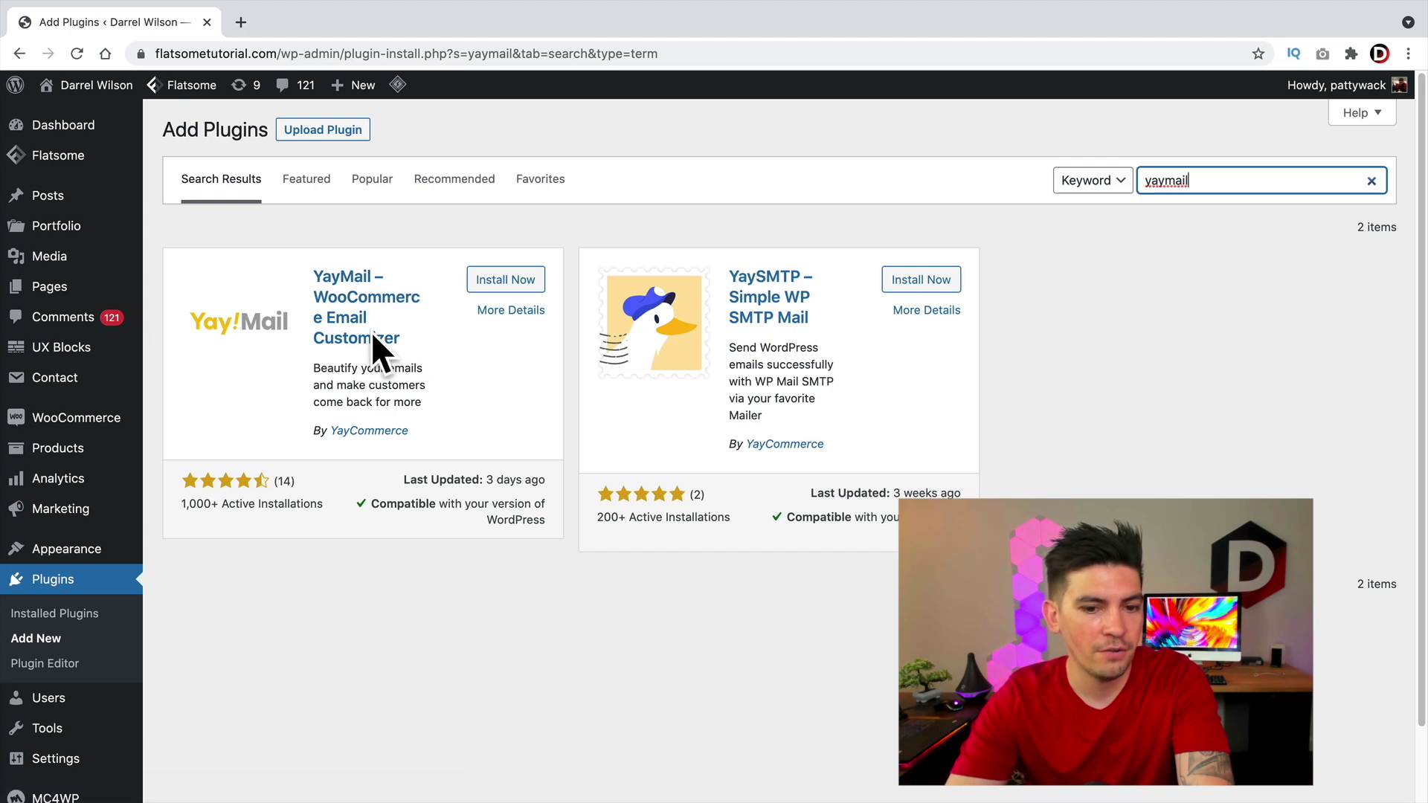
- Install and activate YayMail – WooCommerce Email Customizer, then open its Settings
click(519, 281)
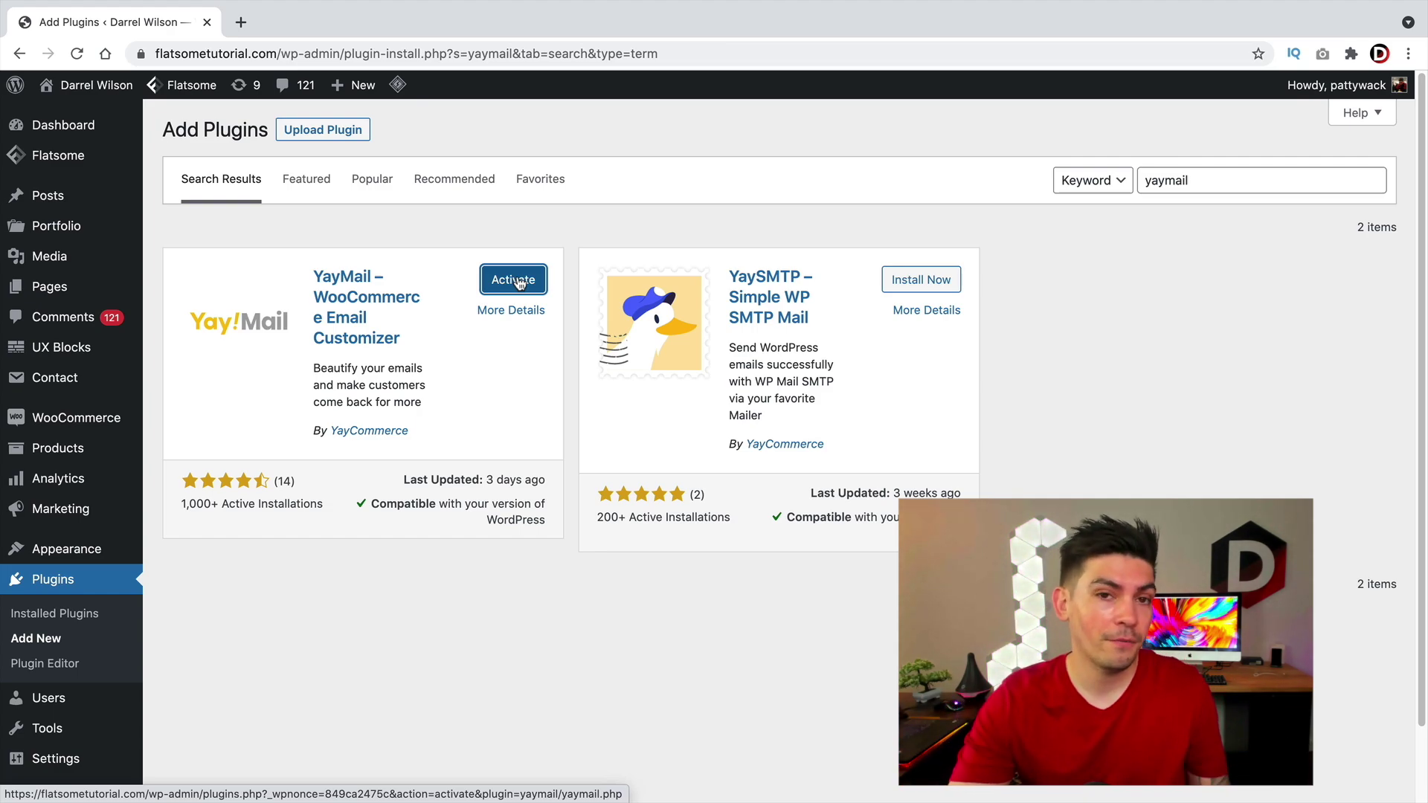
click(519, 283)
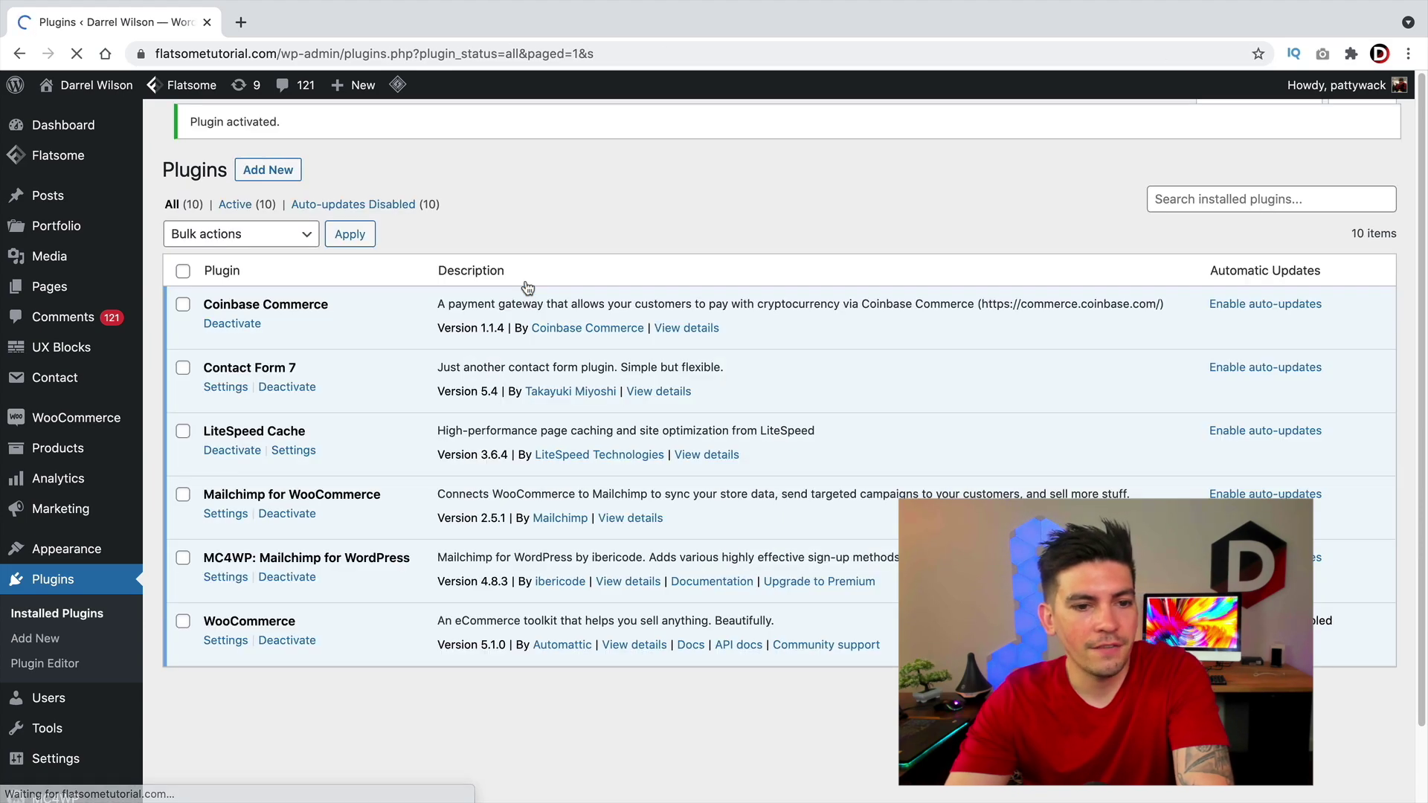
scroll(508, 448, down, 3)
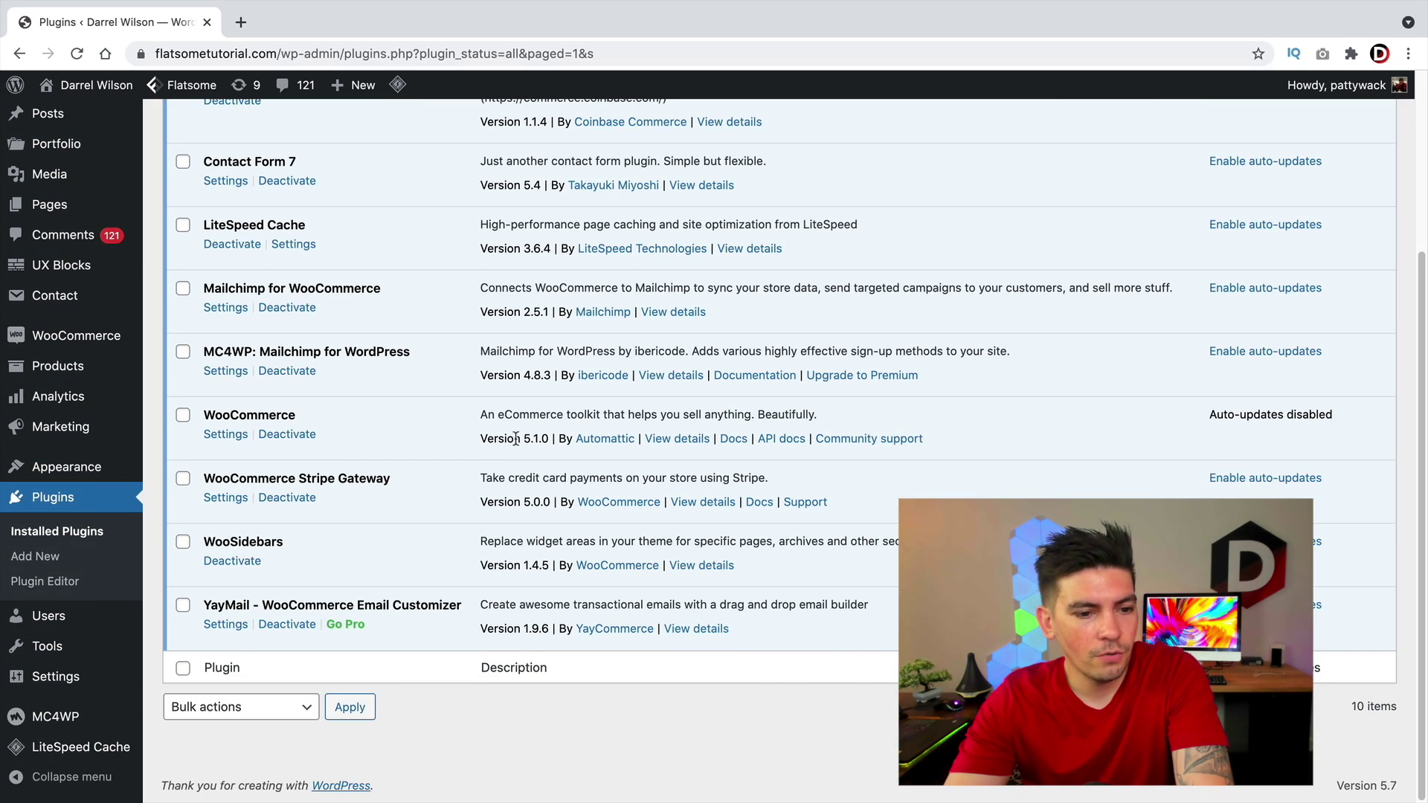
drag(222, 604, 433, 608)
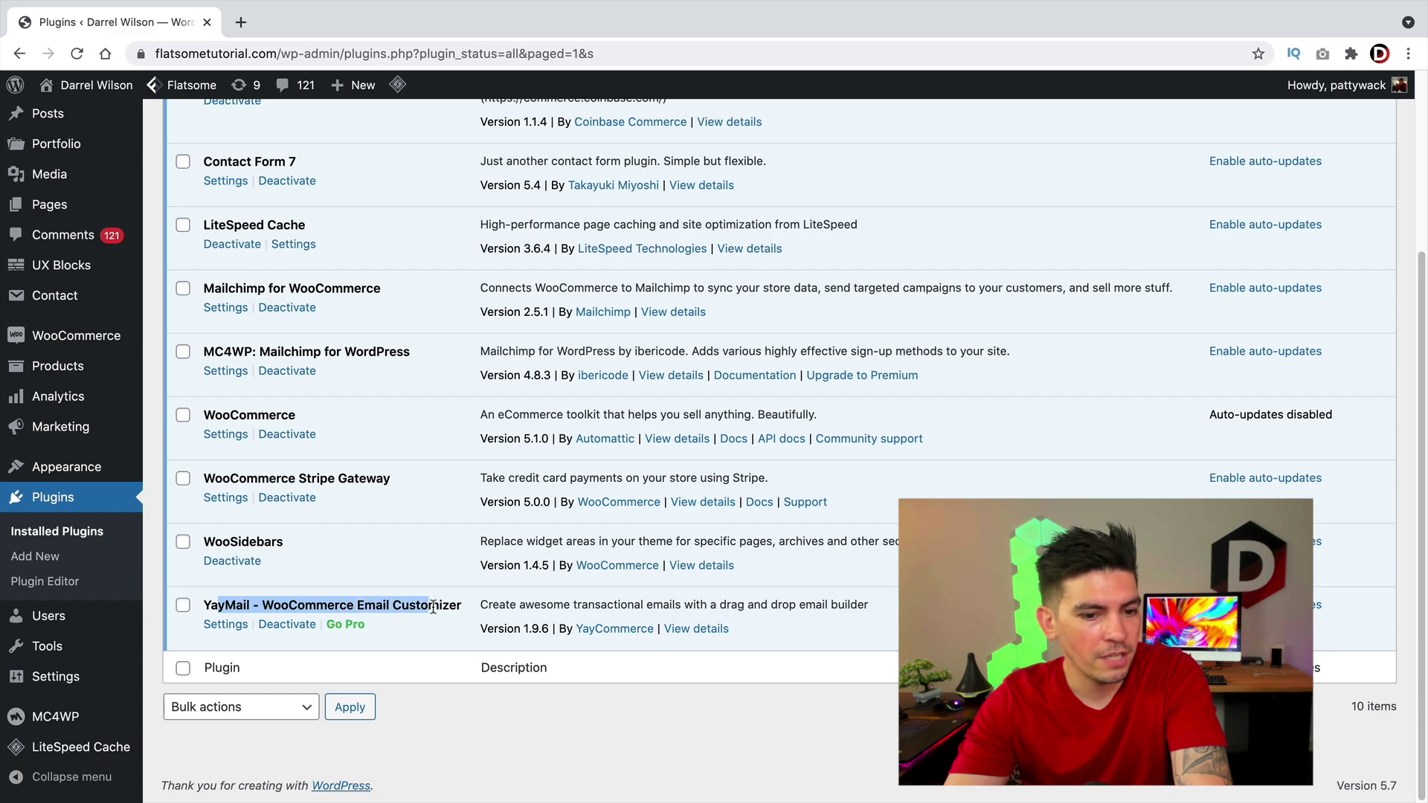
click(234, 627)
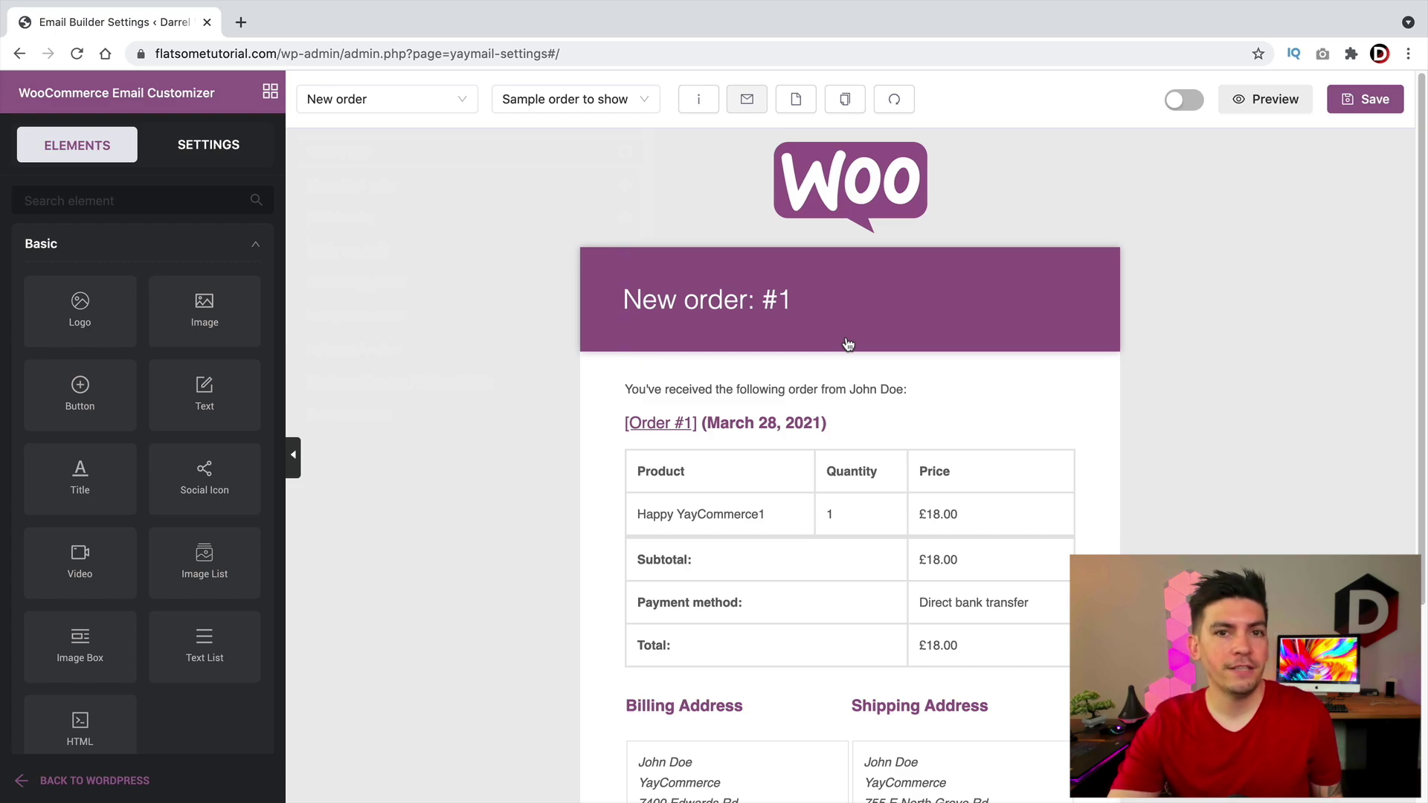
- Load the Customer invoice / Order details template, discarding the unsaved New order changes
click(459, 111)
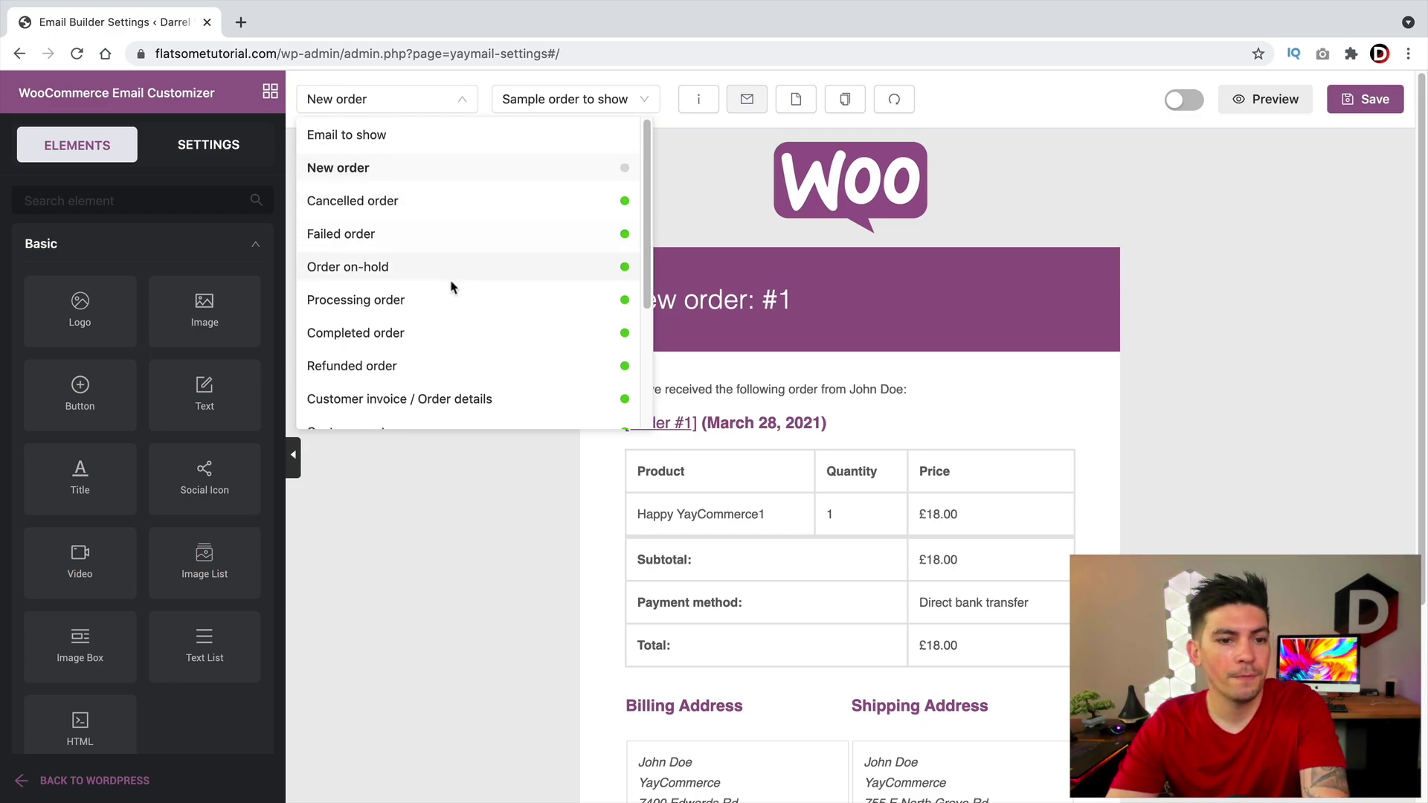
scroll(449, 286, down, 2)
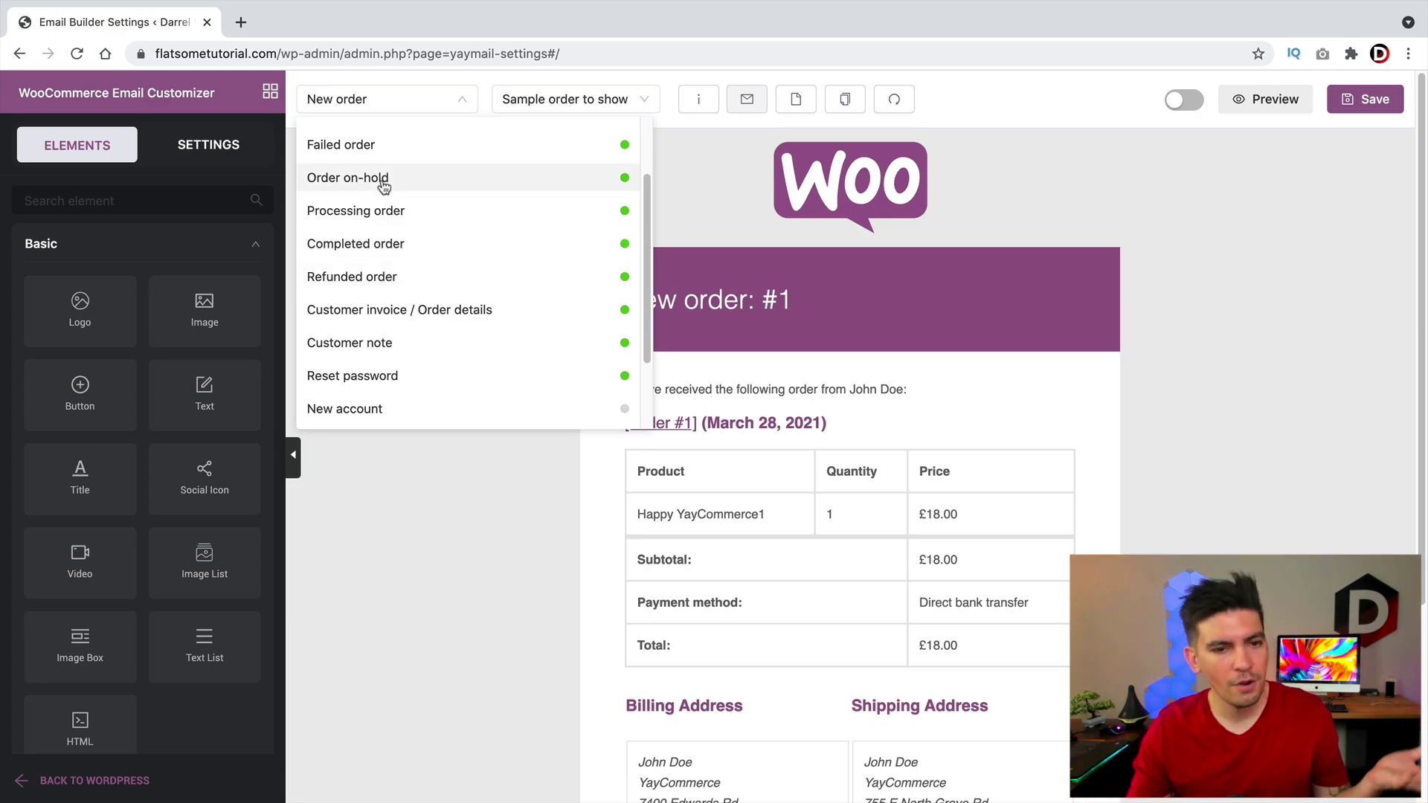
scroll(380, 208, down, 3)
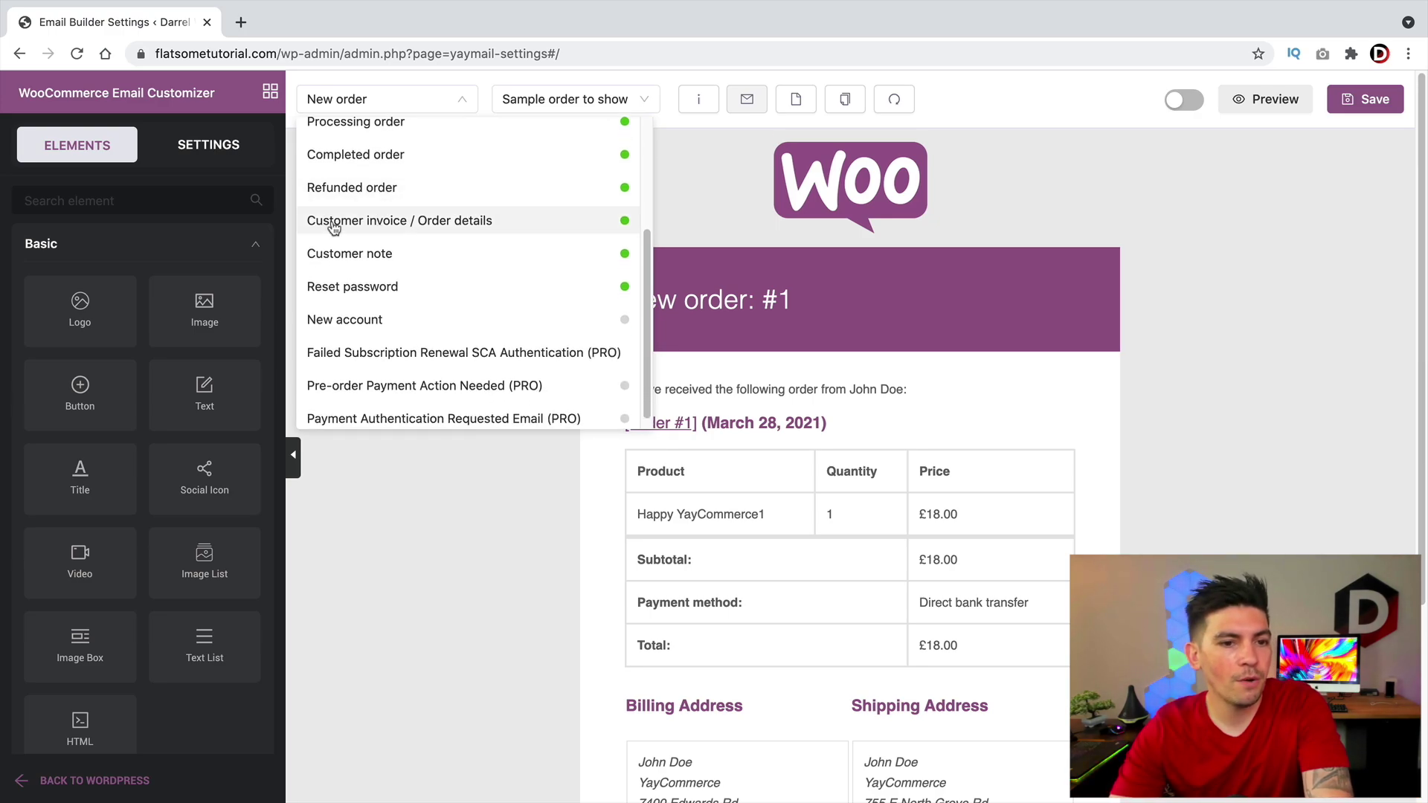
click(409, 223)
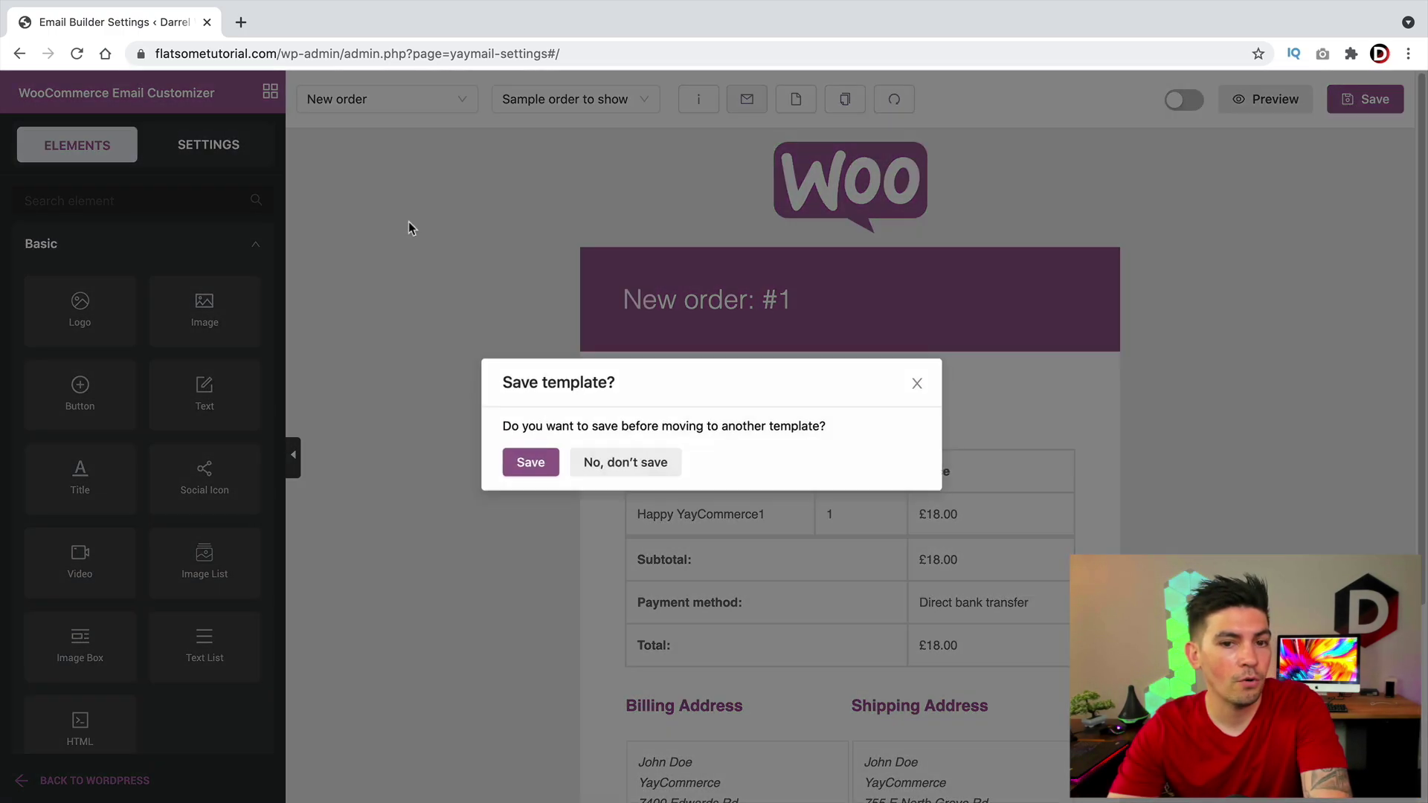
click(643, 469)
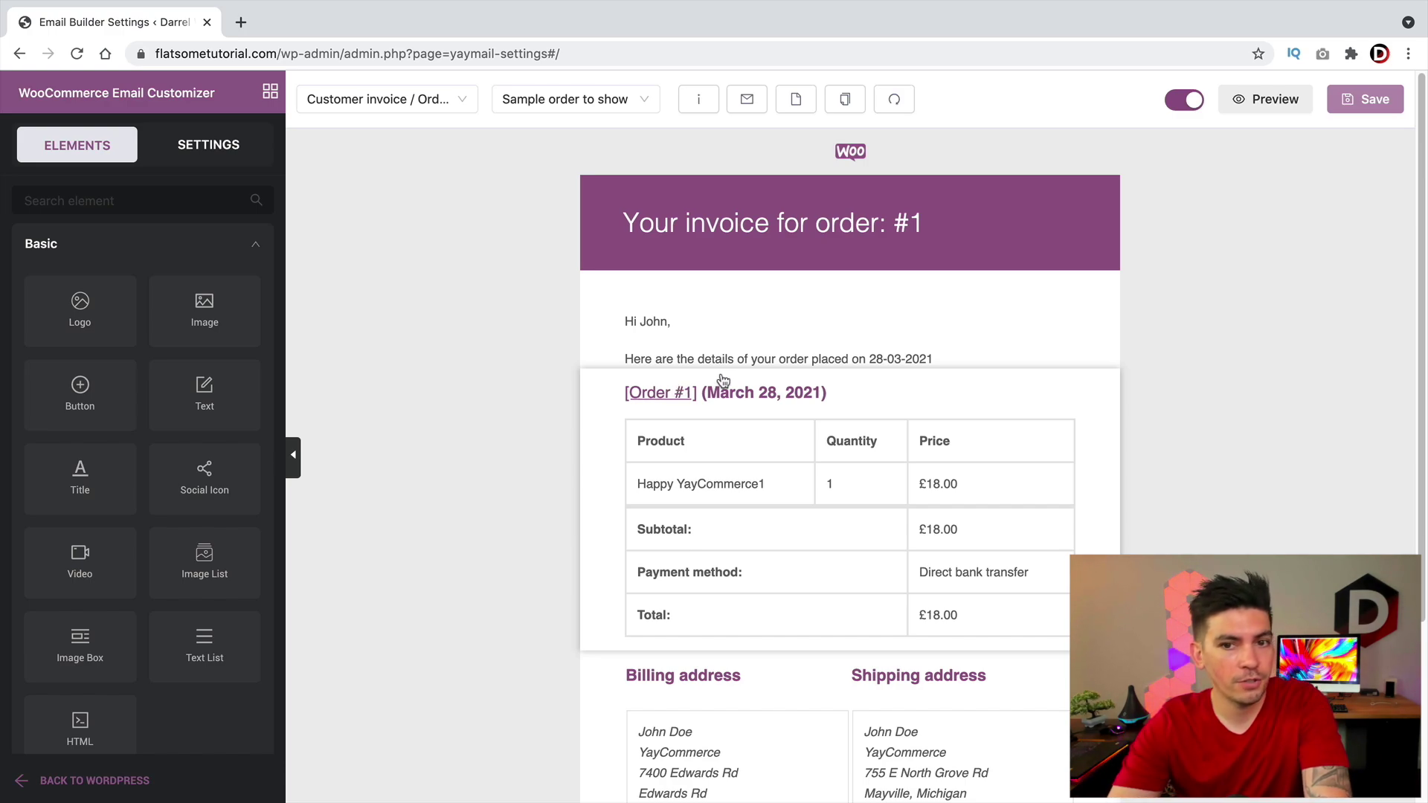
- Replace the header's Woo logo with the FLATSOME logo from the Media Library
click(852, 161)
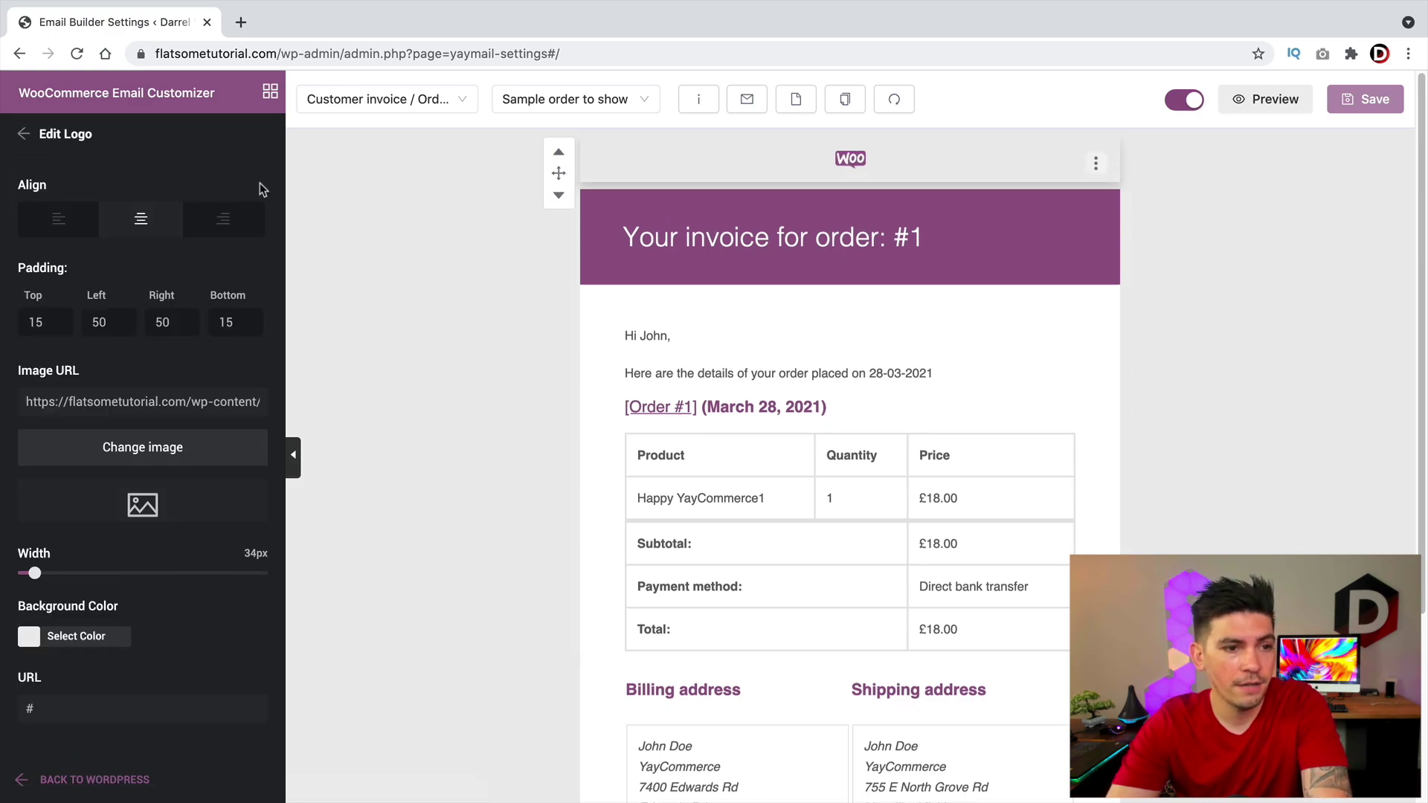
click(218, 219)
click(148, 220)
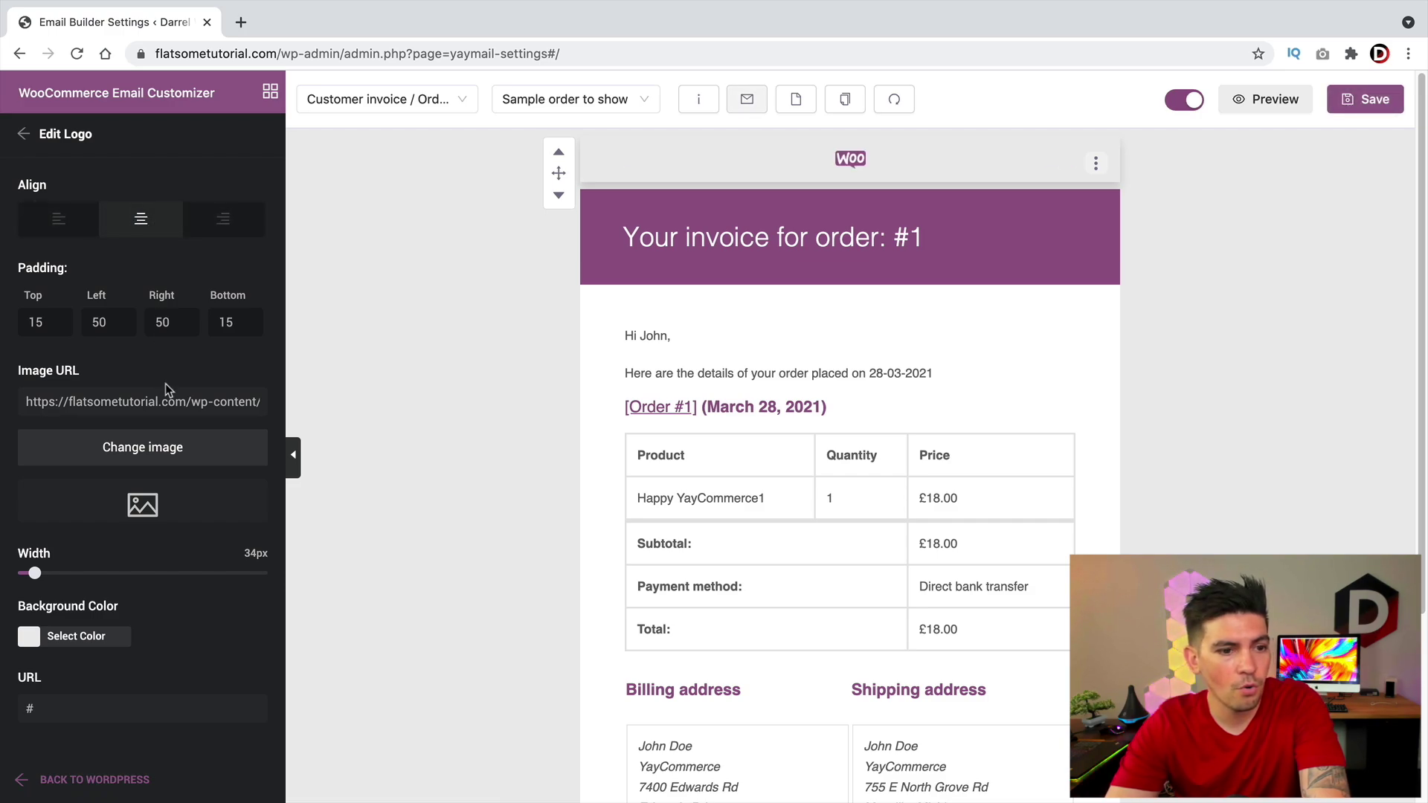
click(167, 454)
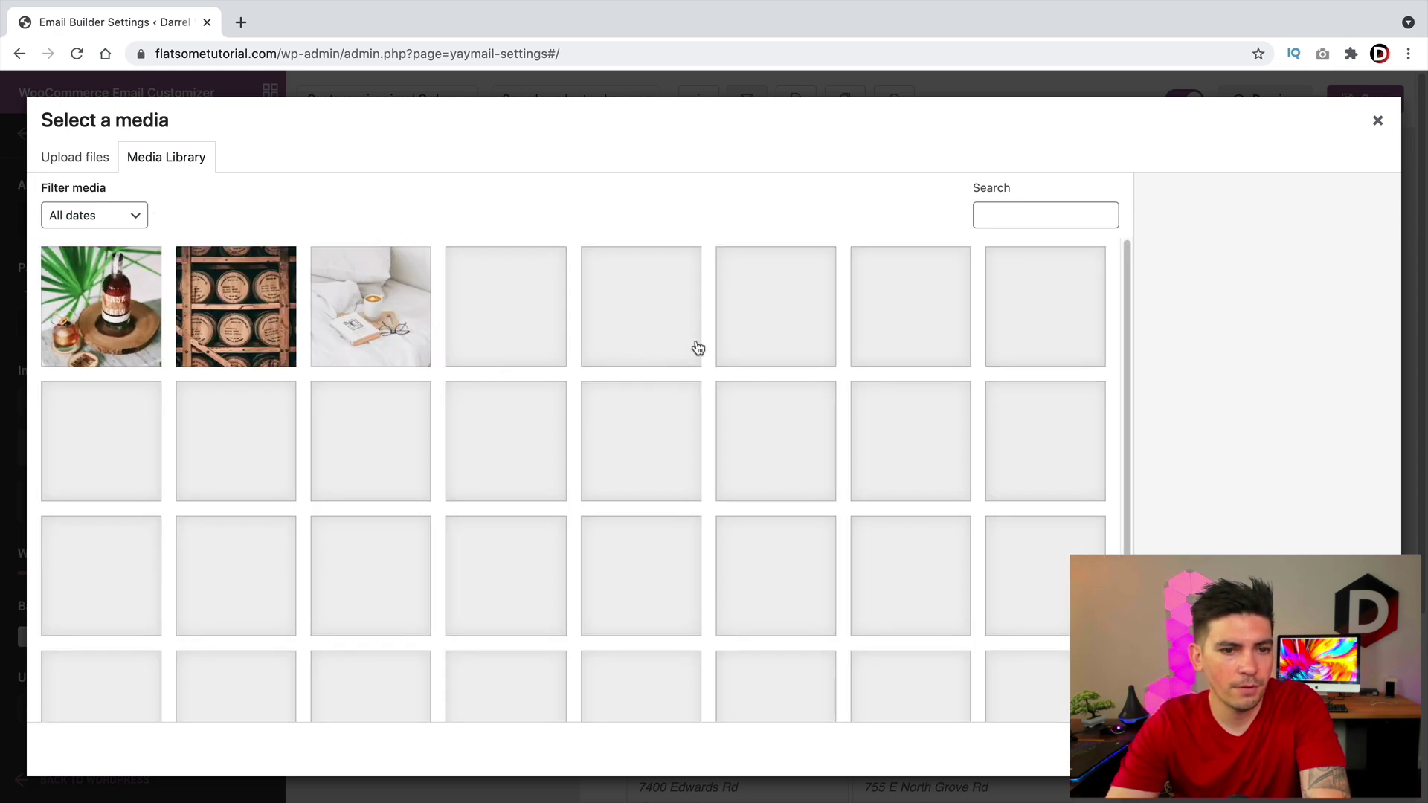
scroll(840, 321, down, 5)
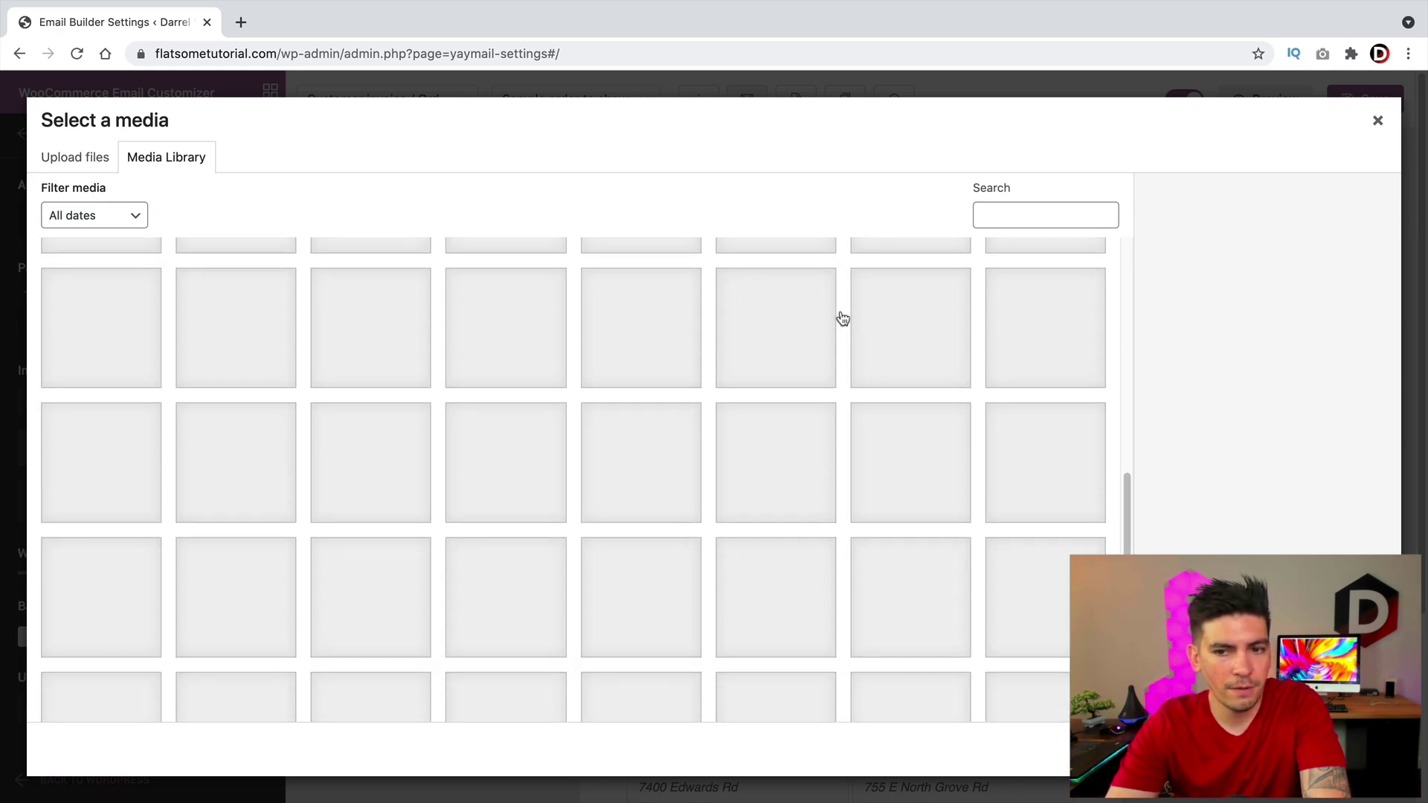
scroll(843, 319, up, 5)
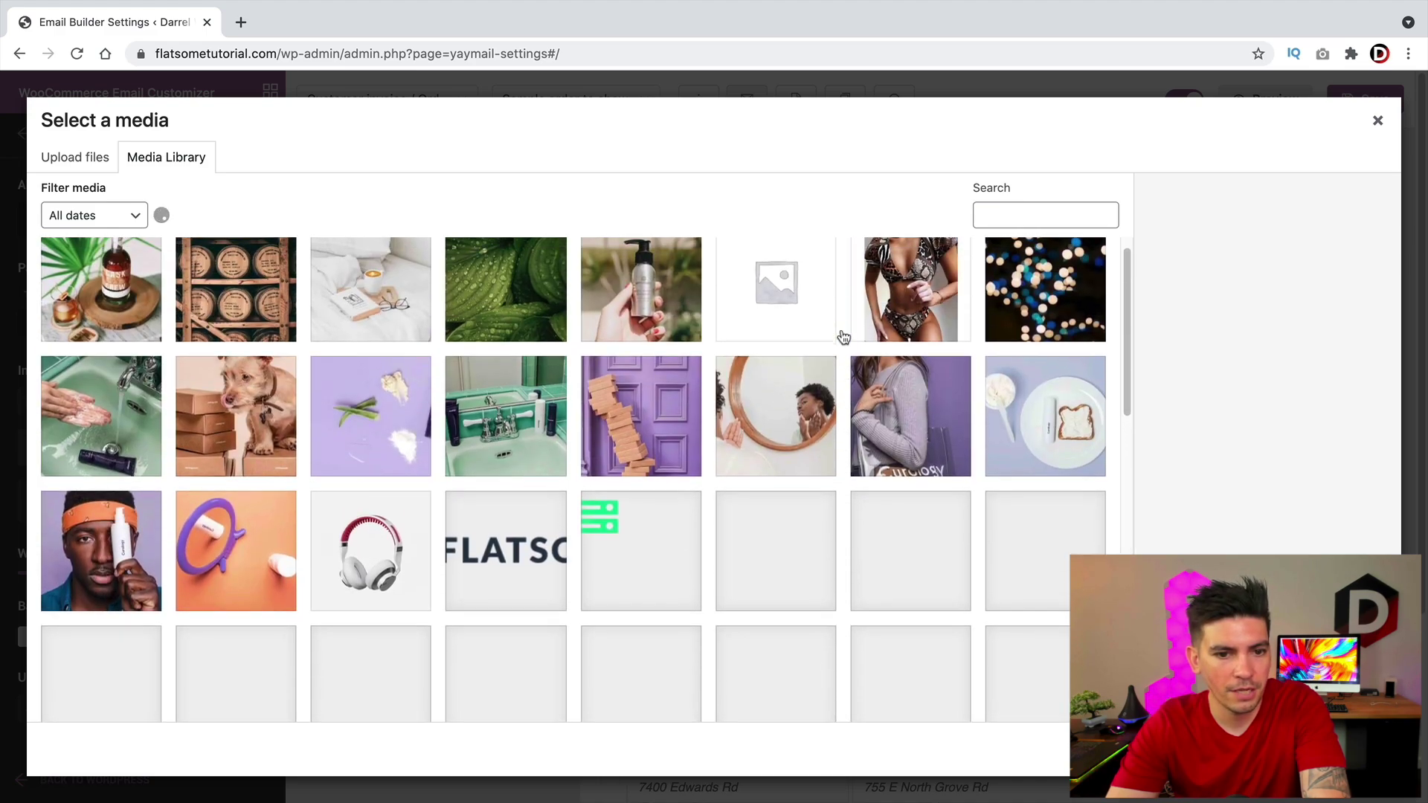
scroll(843, 337, up, 1)
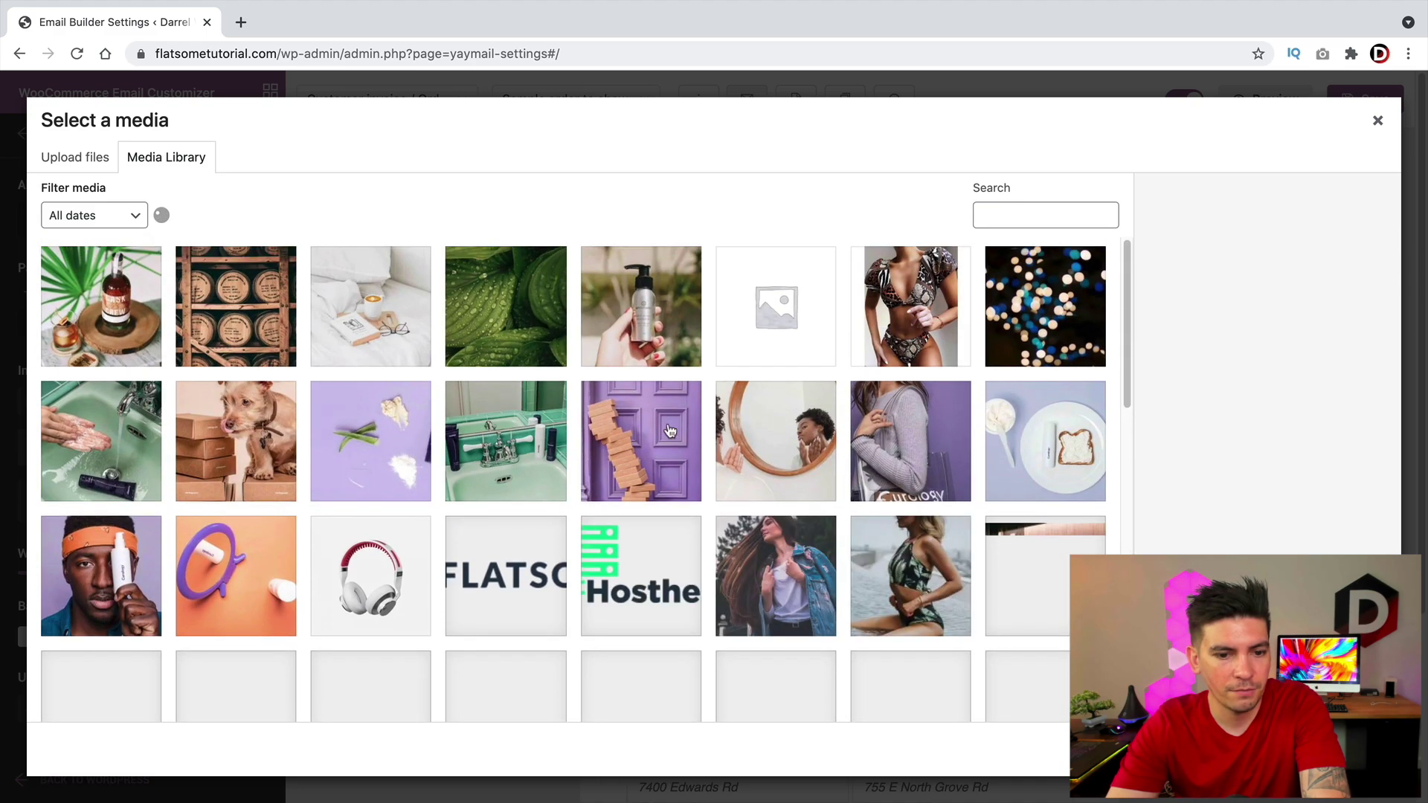
click(519, 560)
click(1350, 750)
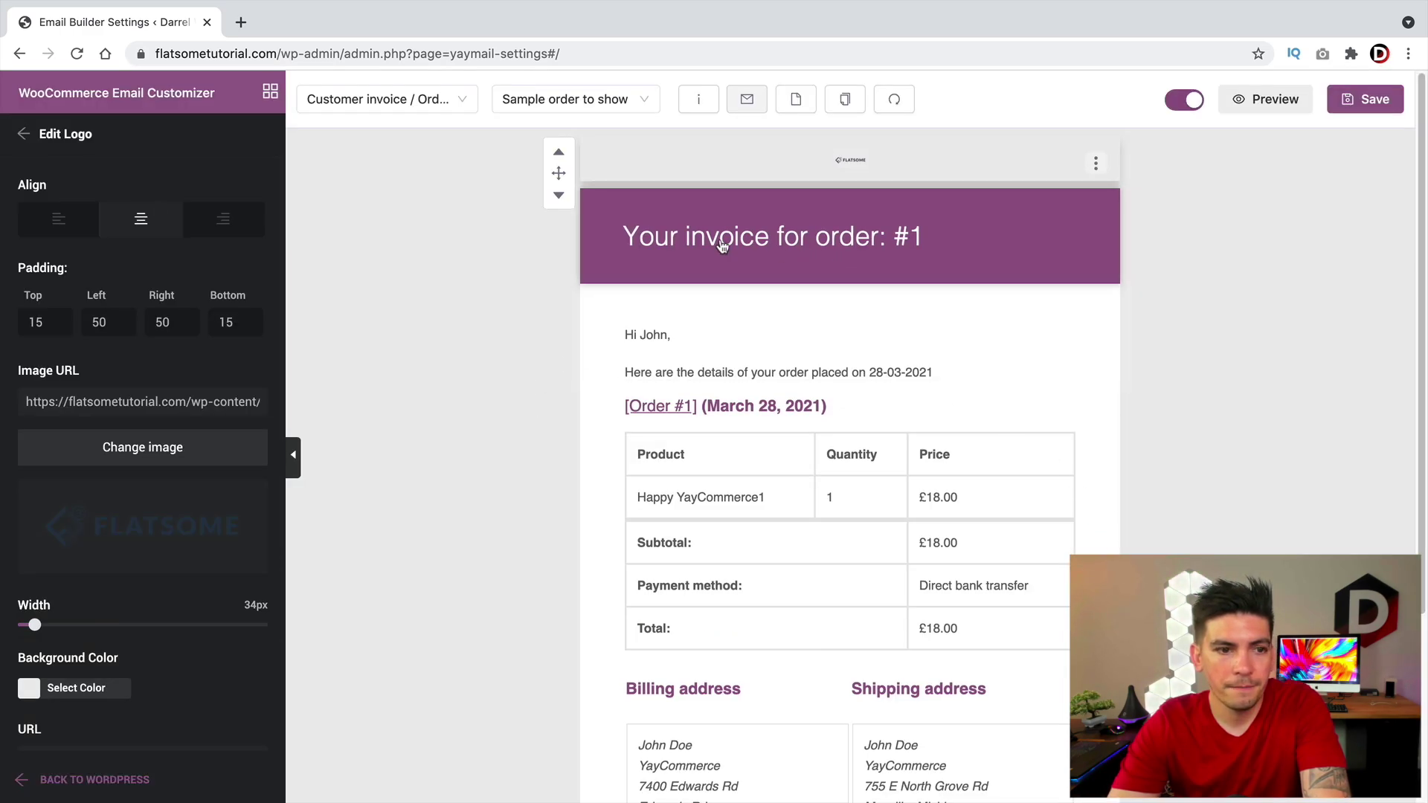
- Widen the FLATSOME logo to 229px and select its link URL field
drag(36, 624, 132, 626)
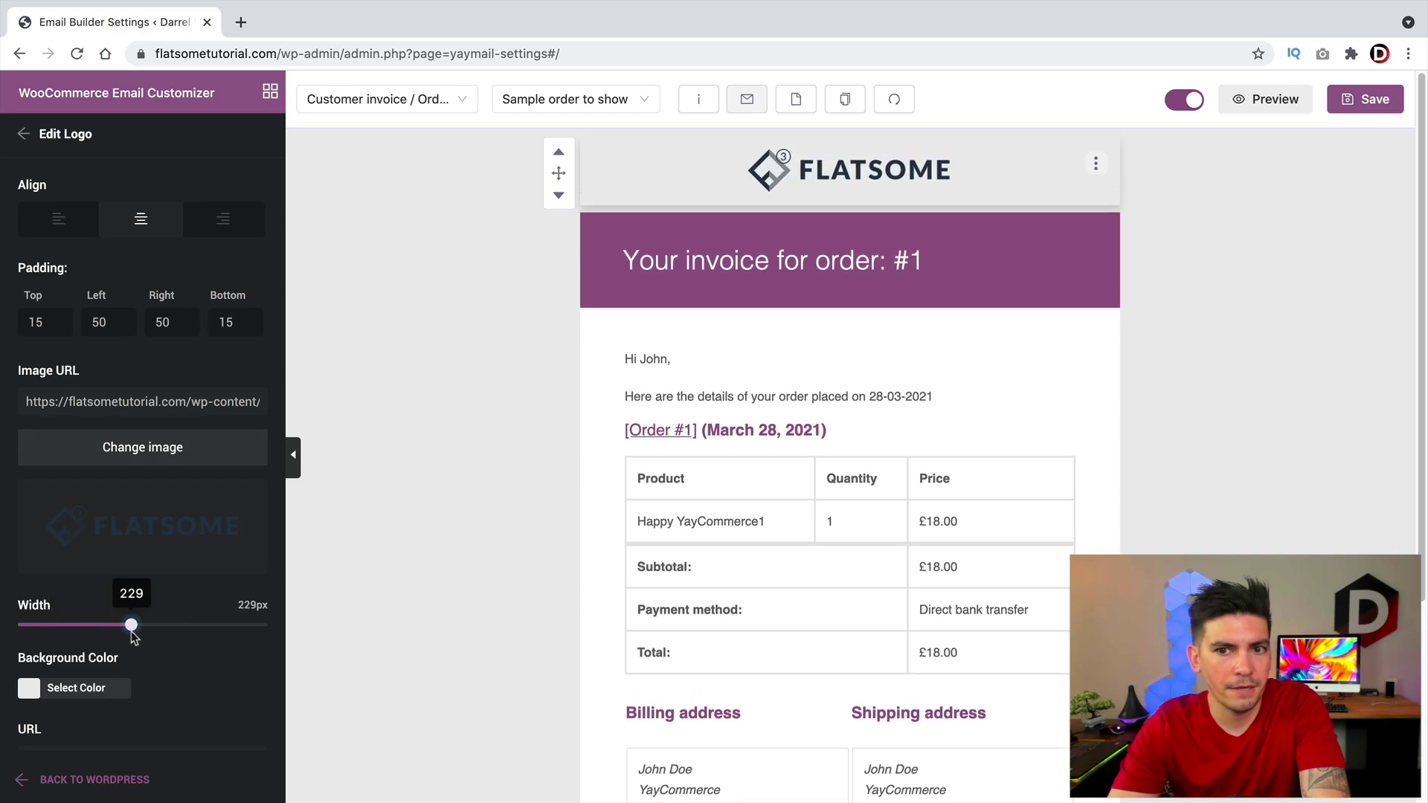
scroll(164, 629, down, 1)
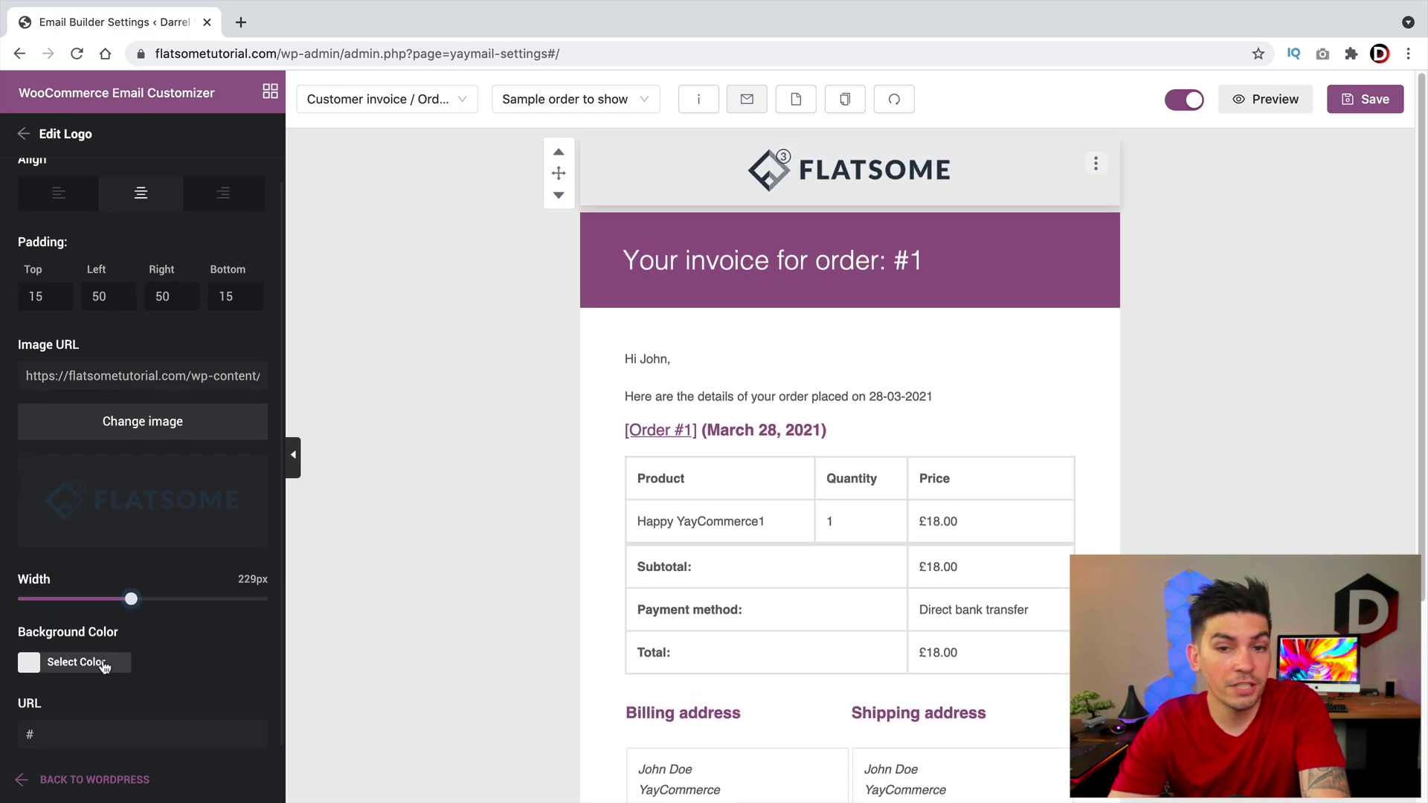
scroll(107, 663, down, 1)
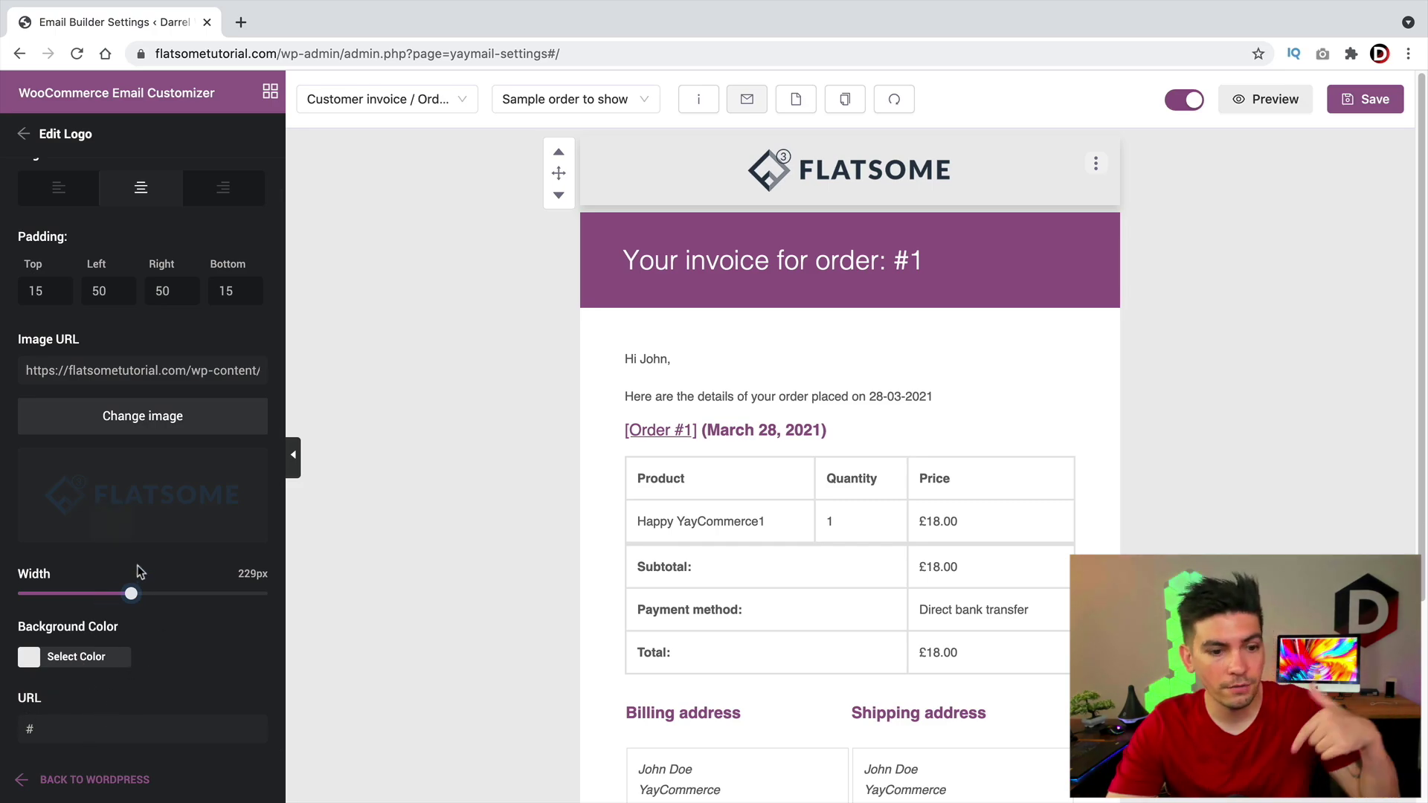
click(101, 733)
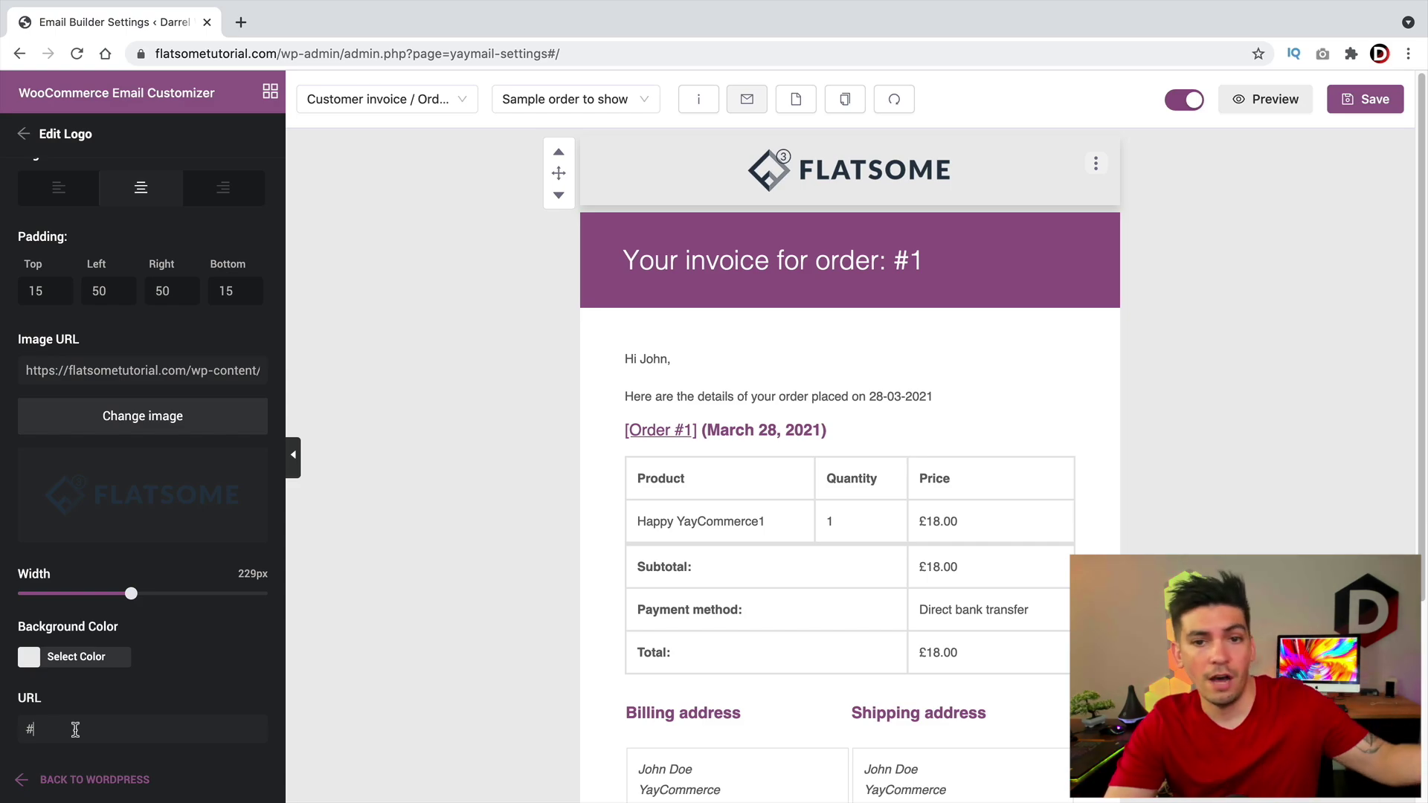
scroll(101, 703, up, 1)
- Drag an Image Box element into the email below the header
click(269, 98)
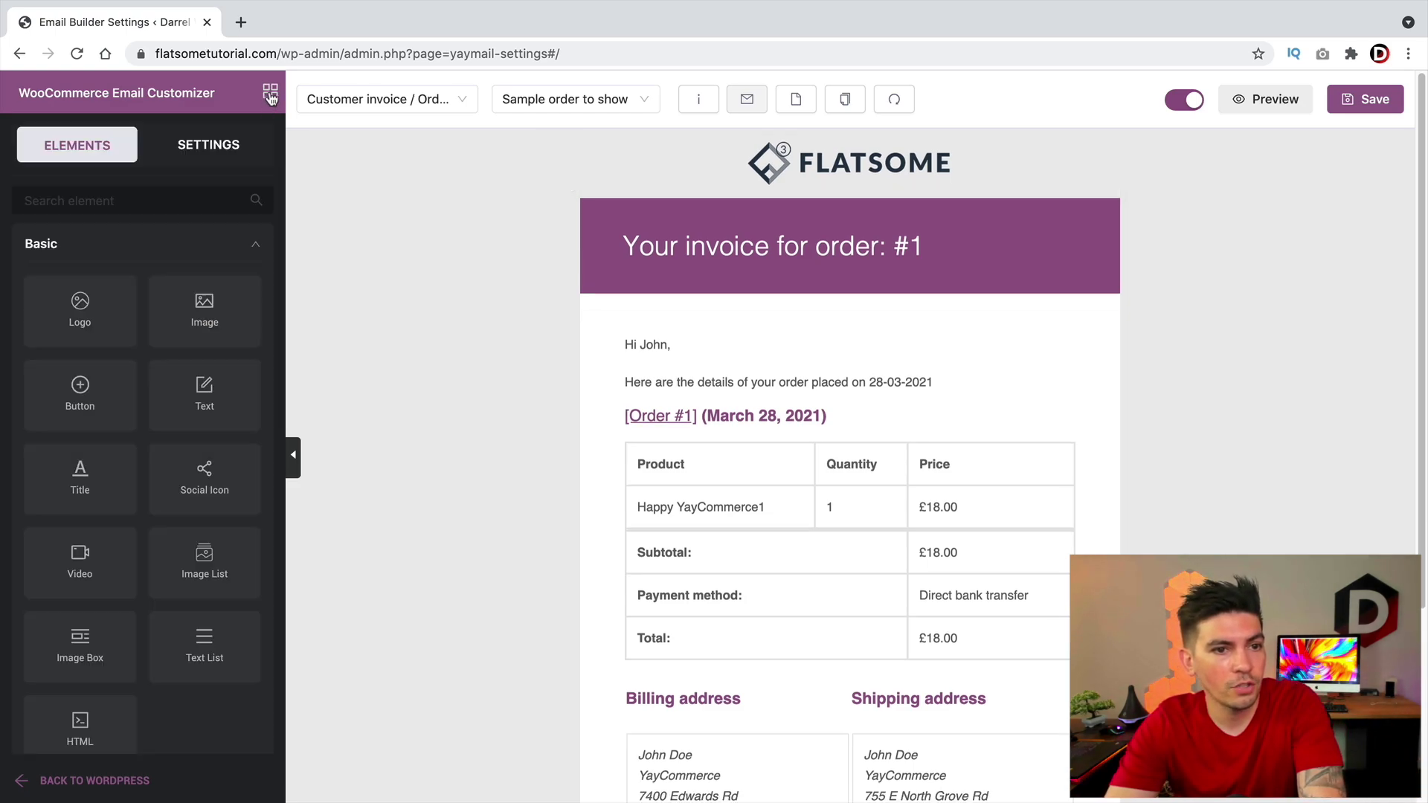
scroll(153, 405, down, 3)
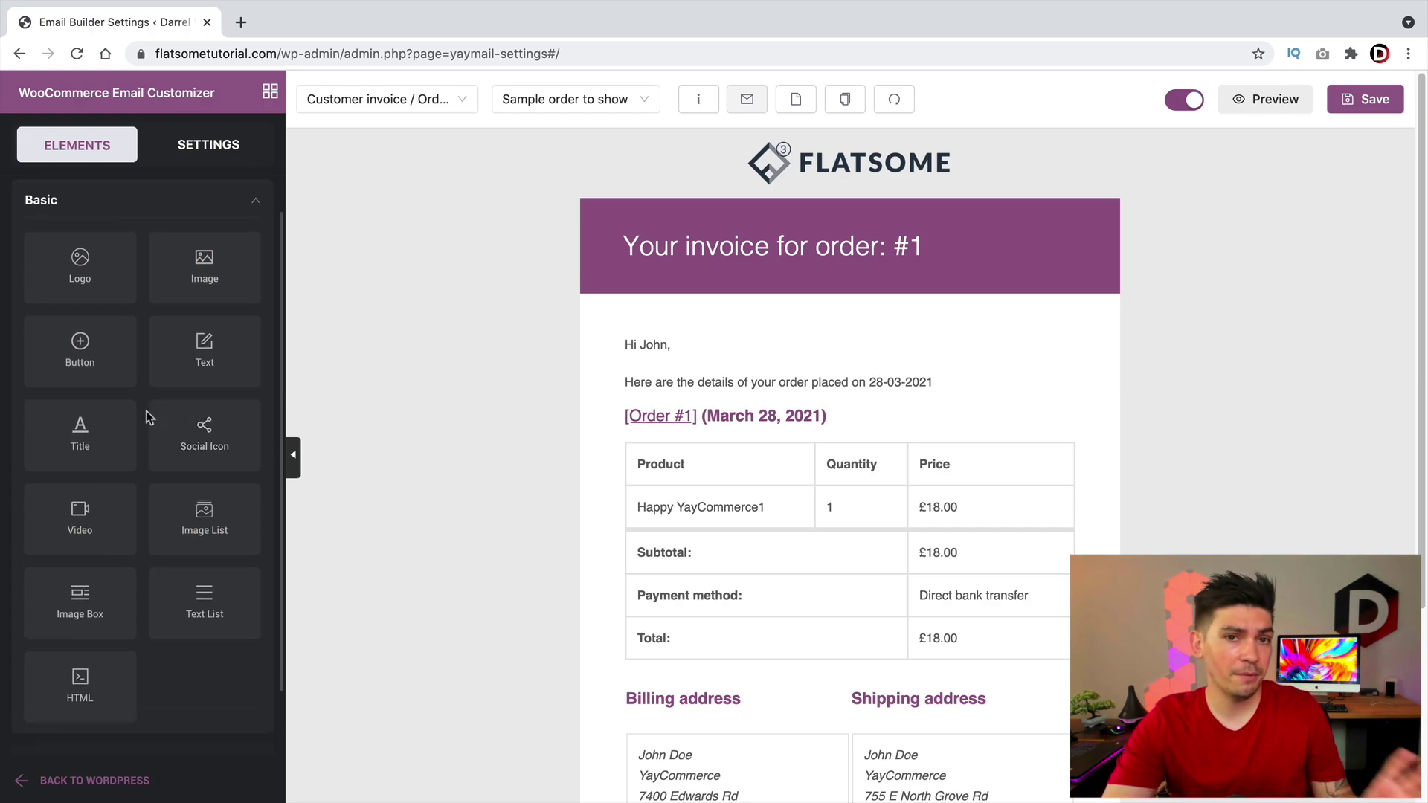
scroll(167, 395, up, 3)
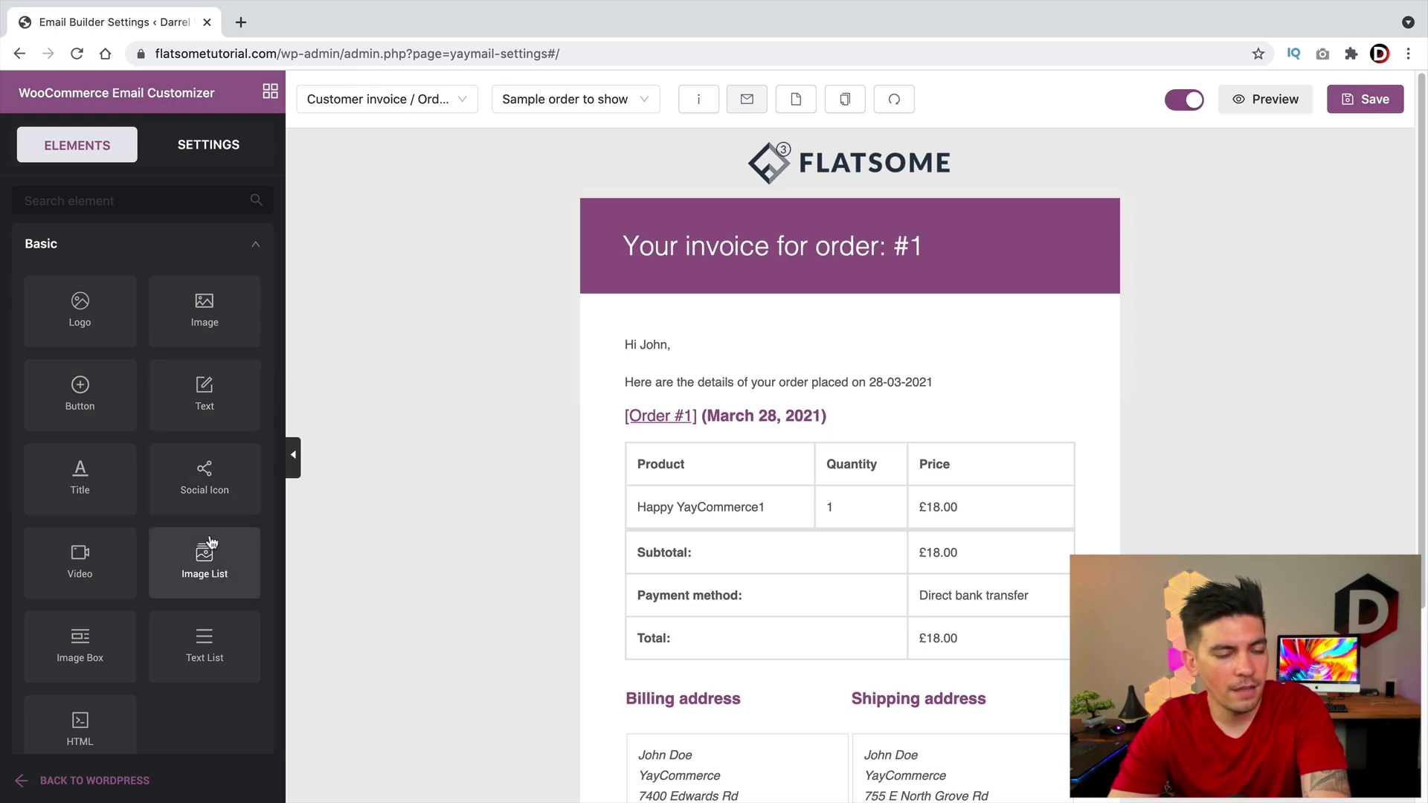
drag(102, 637, 738, 324)
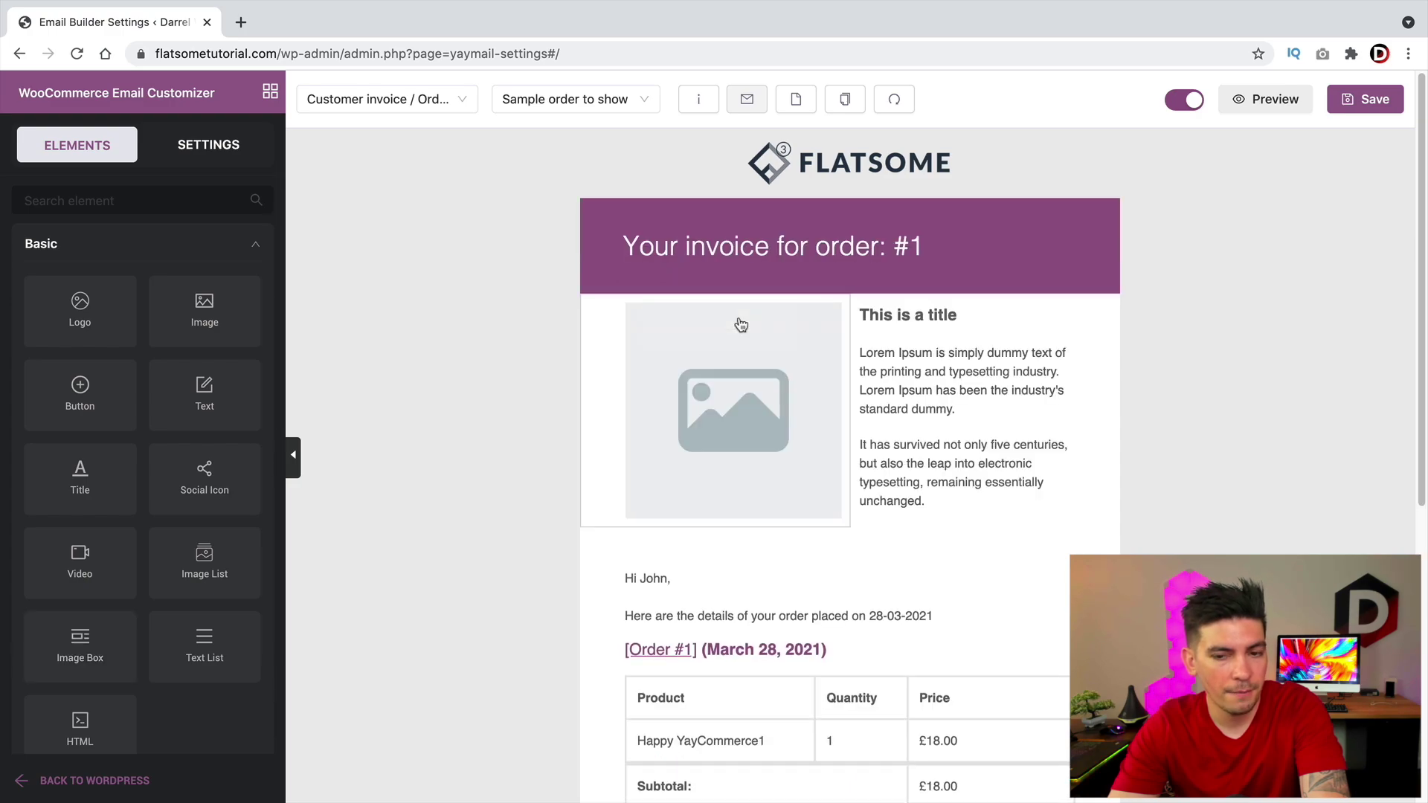
click(738, 383)
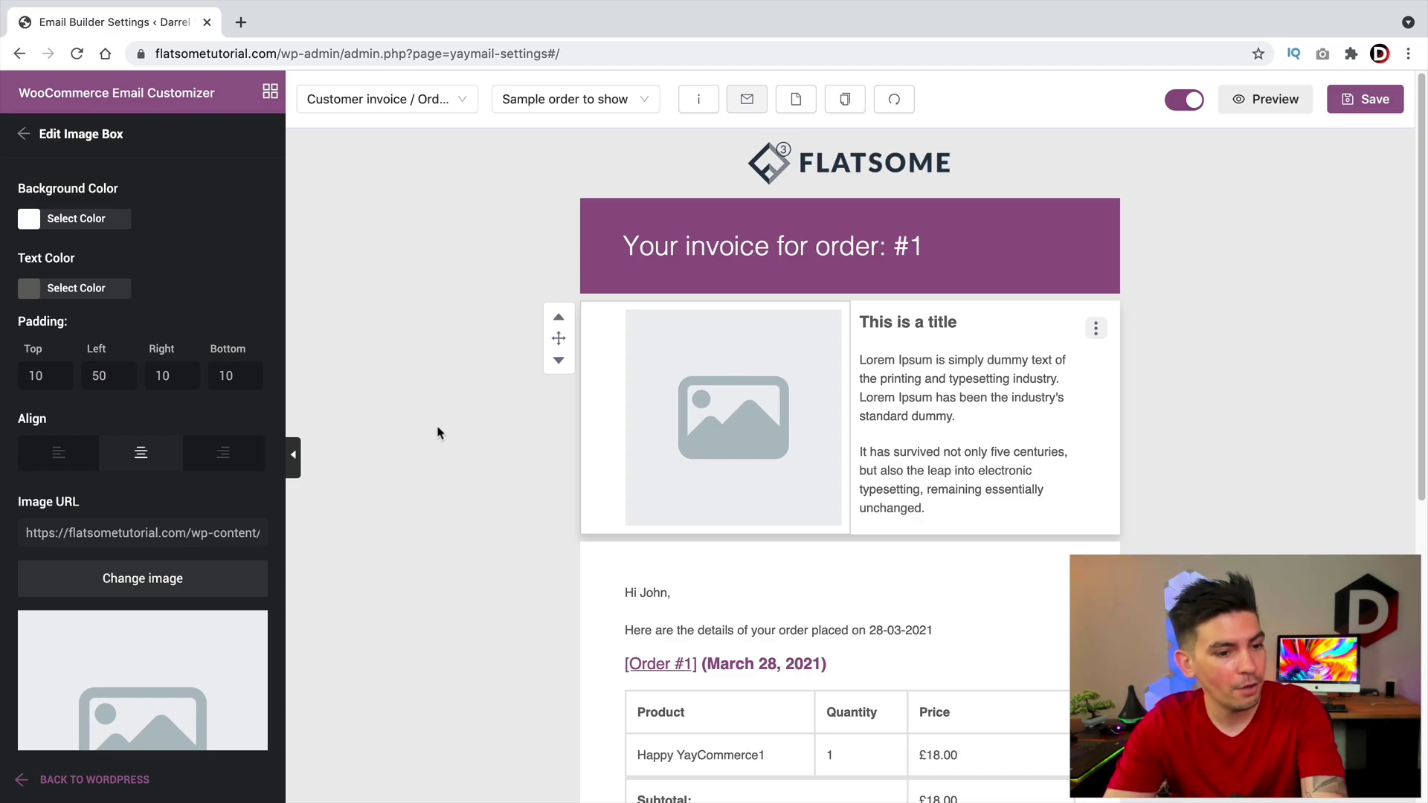
- Set the image box picture to the hand-holding-bottle photo from the Media Library
scroll(452, 425, down, 3)
scroll(181, 568, down, 2)
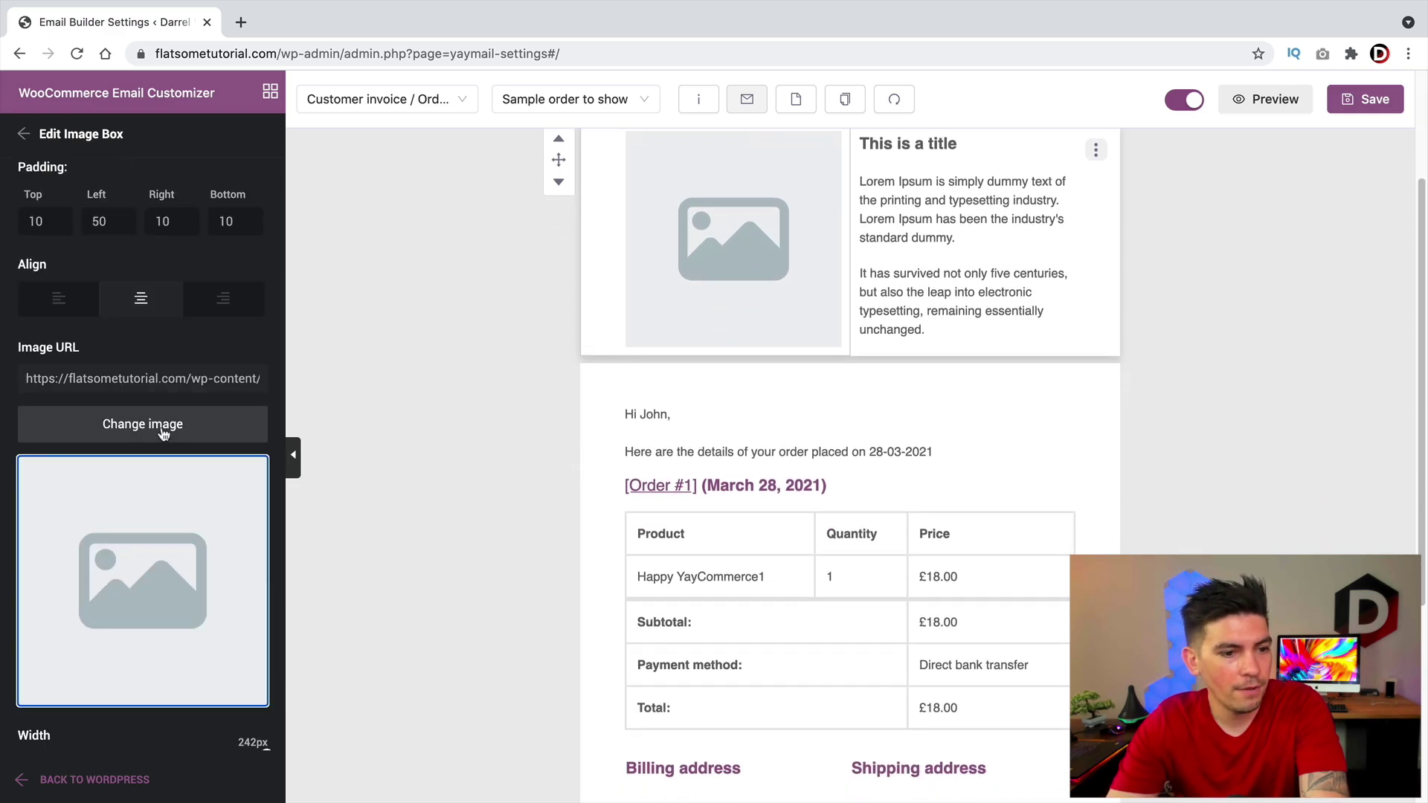
click(163, 435)
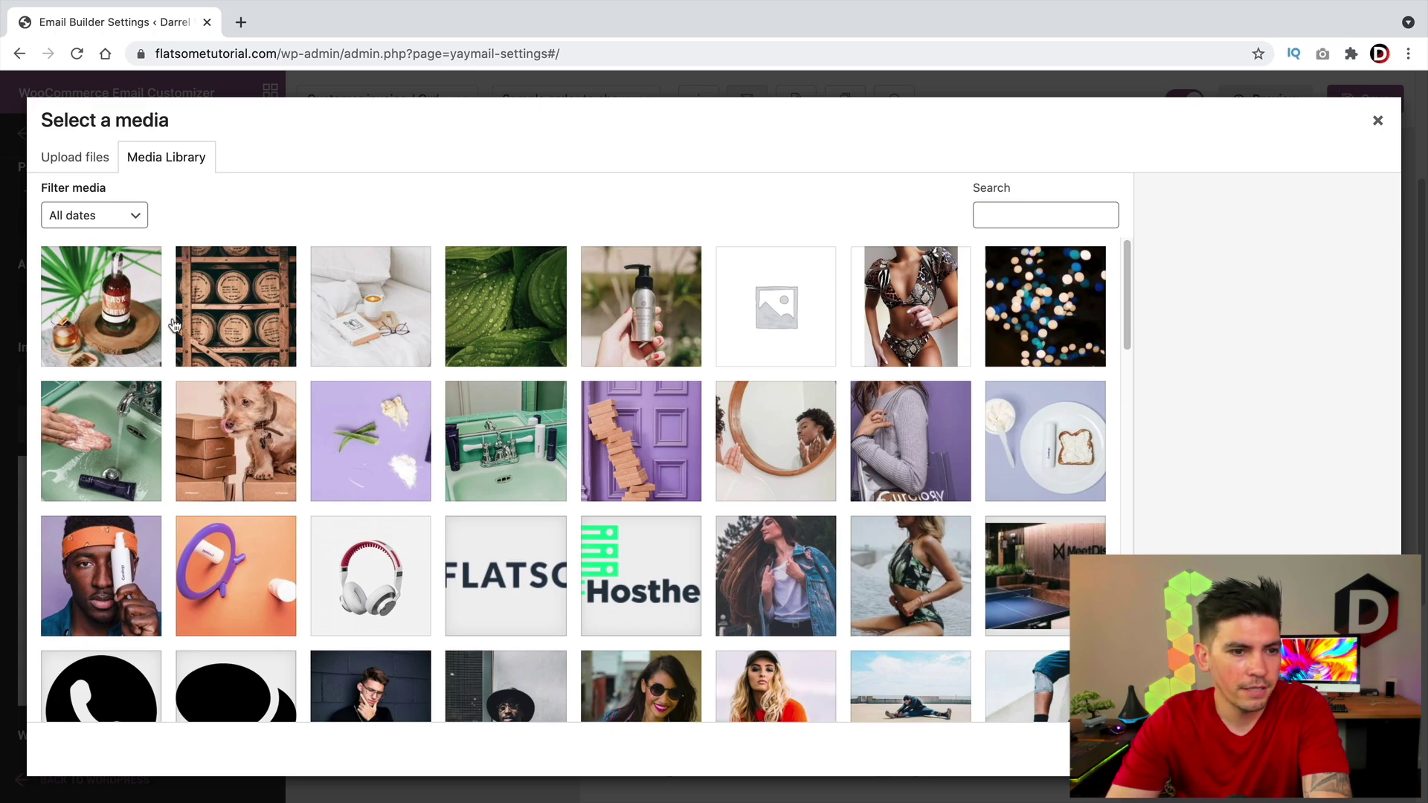
click(636, 315)
click(1354, 750)
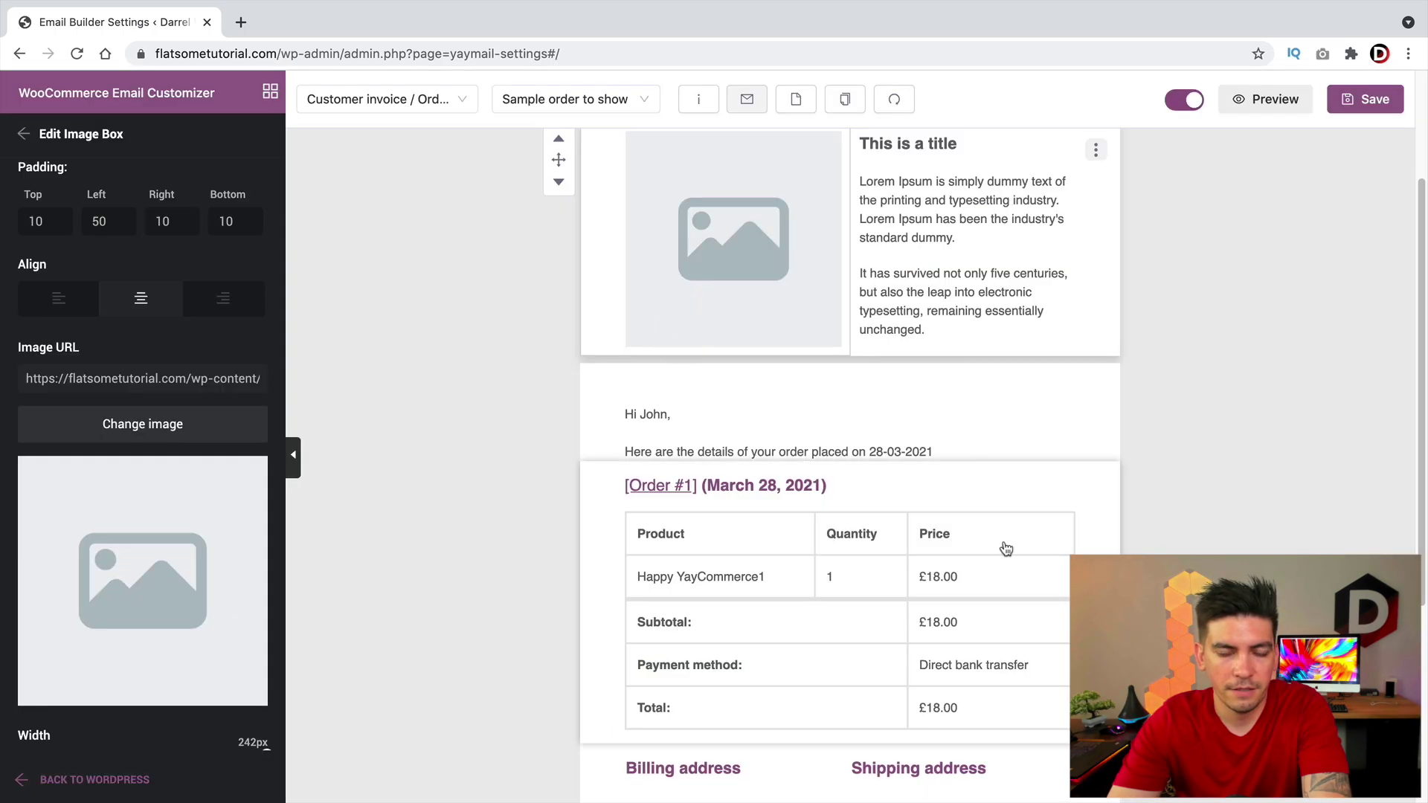
scroll(153, 499, down, 5)
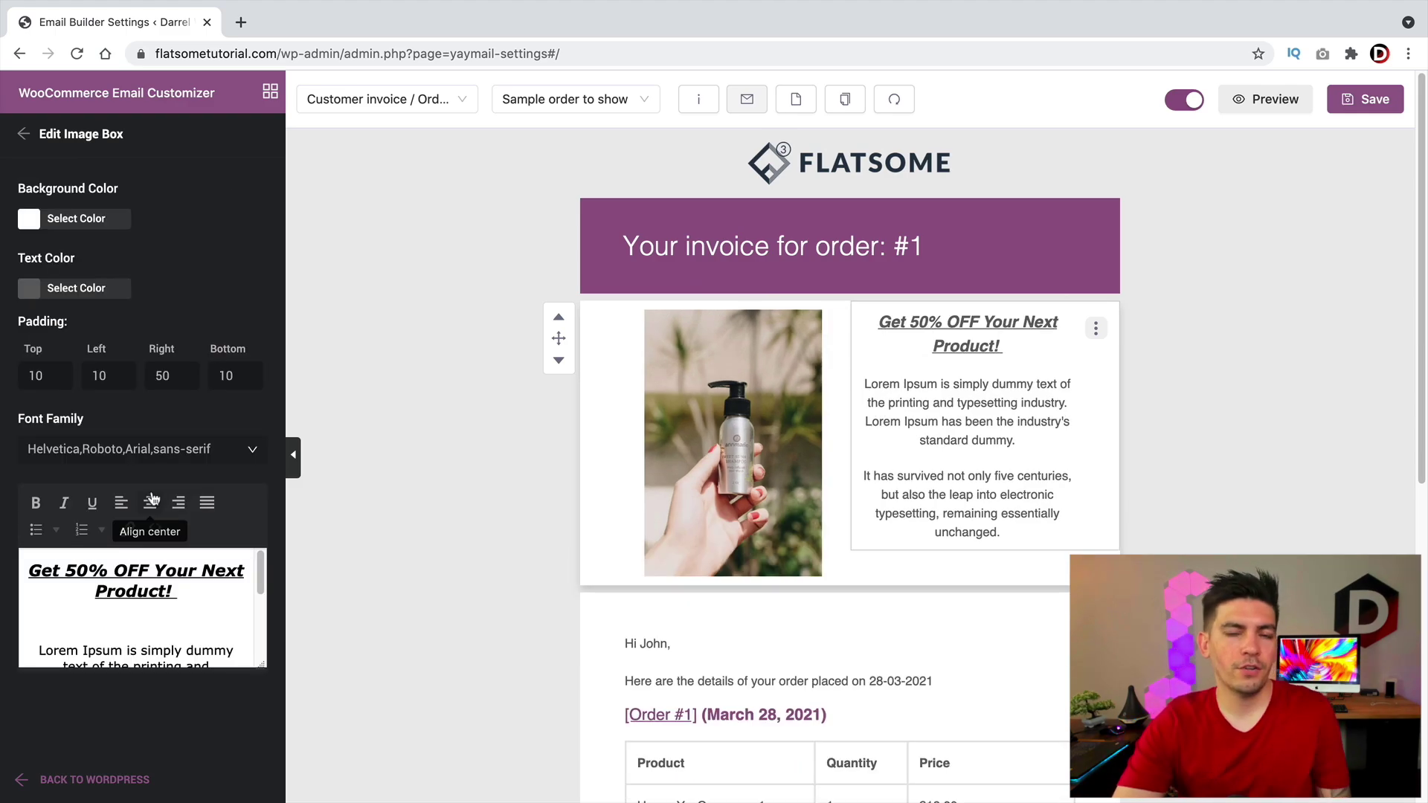
scroll(133, 569, down, 1)
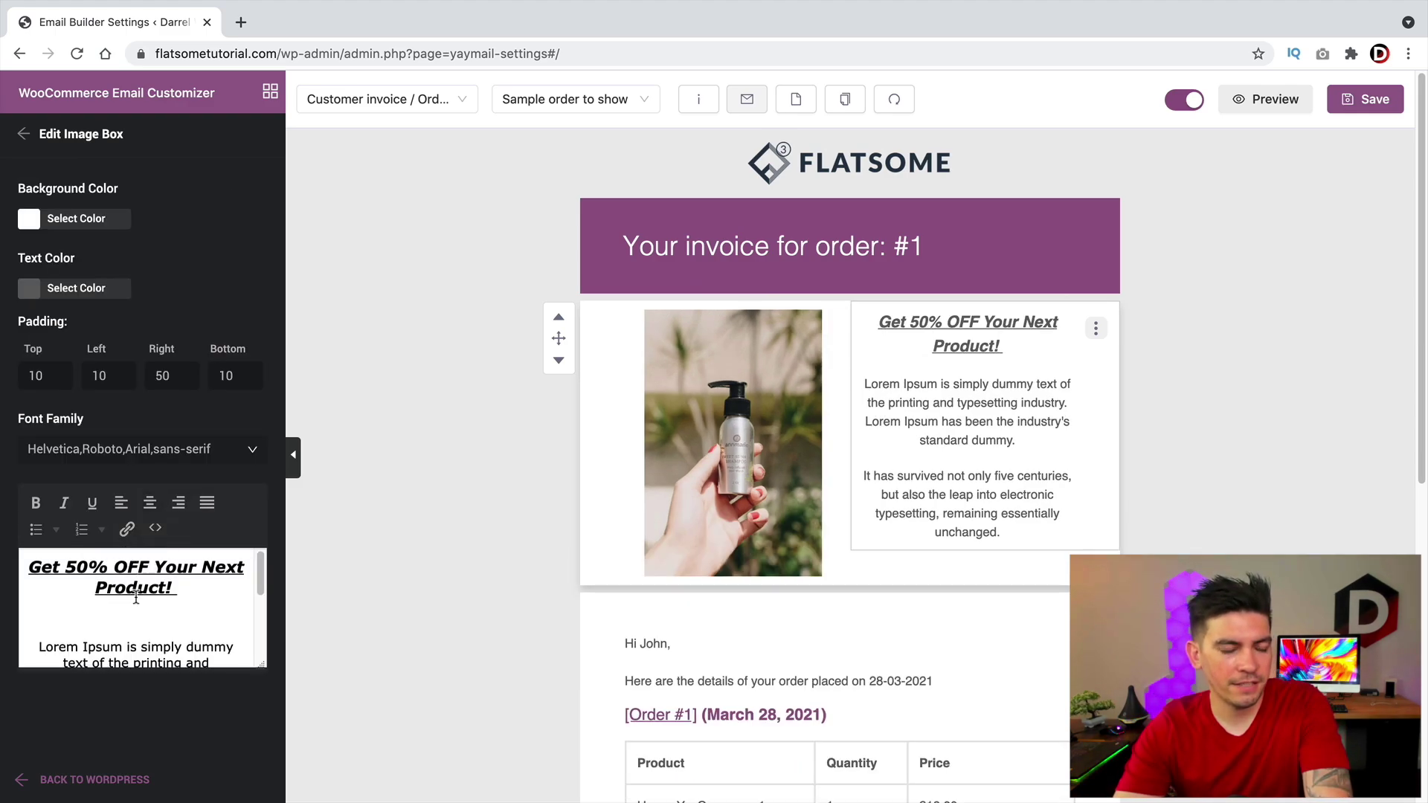
- Position the 'Get 50% OFF' promo block between the greeting and the order table
click(749, 428)
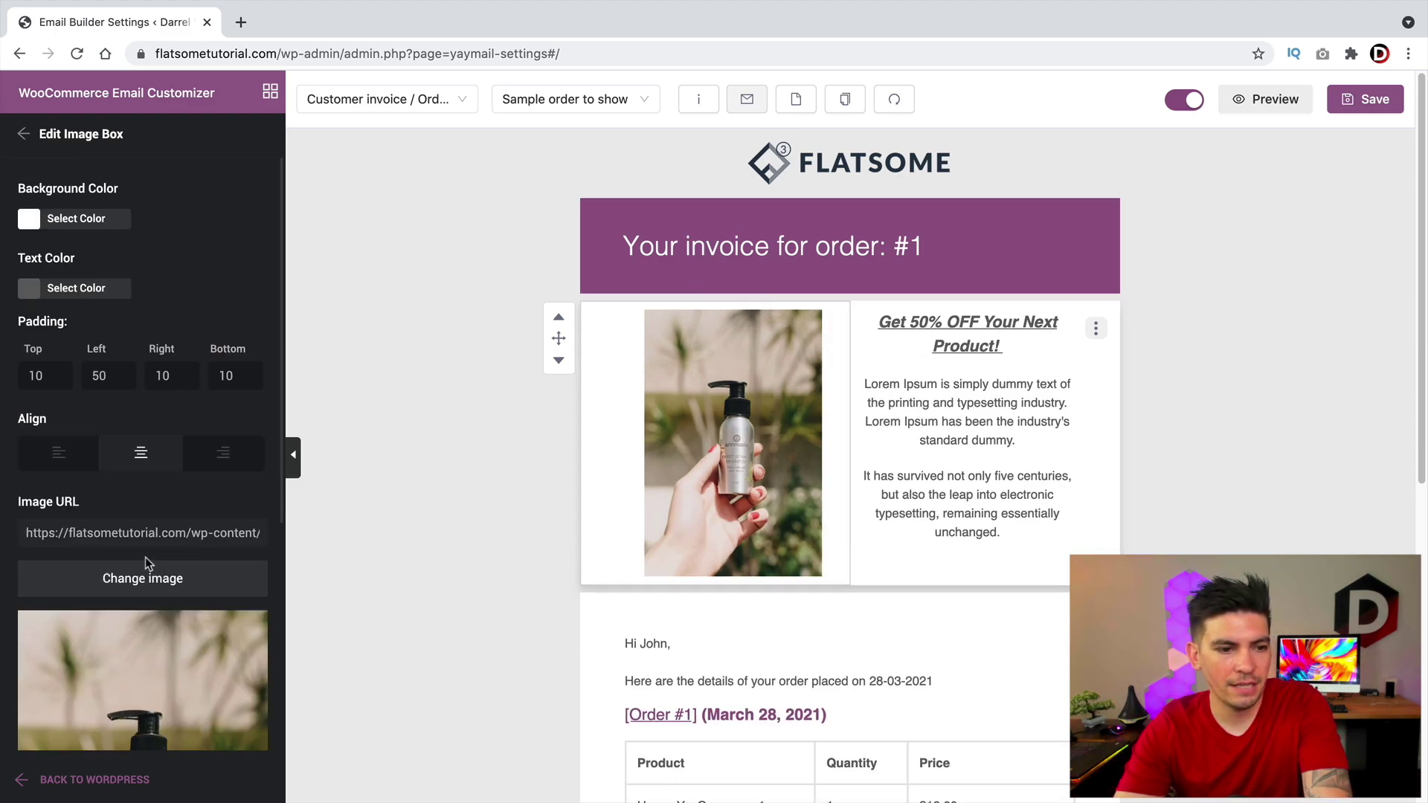
scroll(145, 563, down, 5)
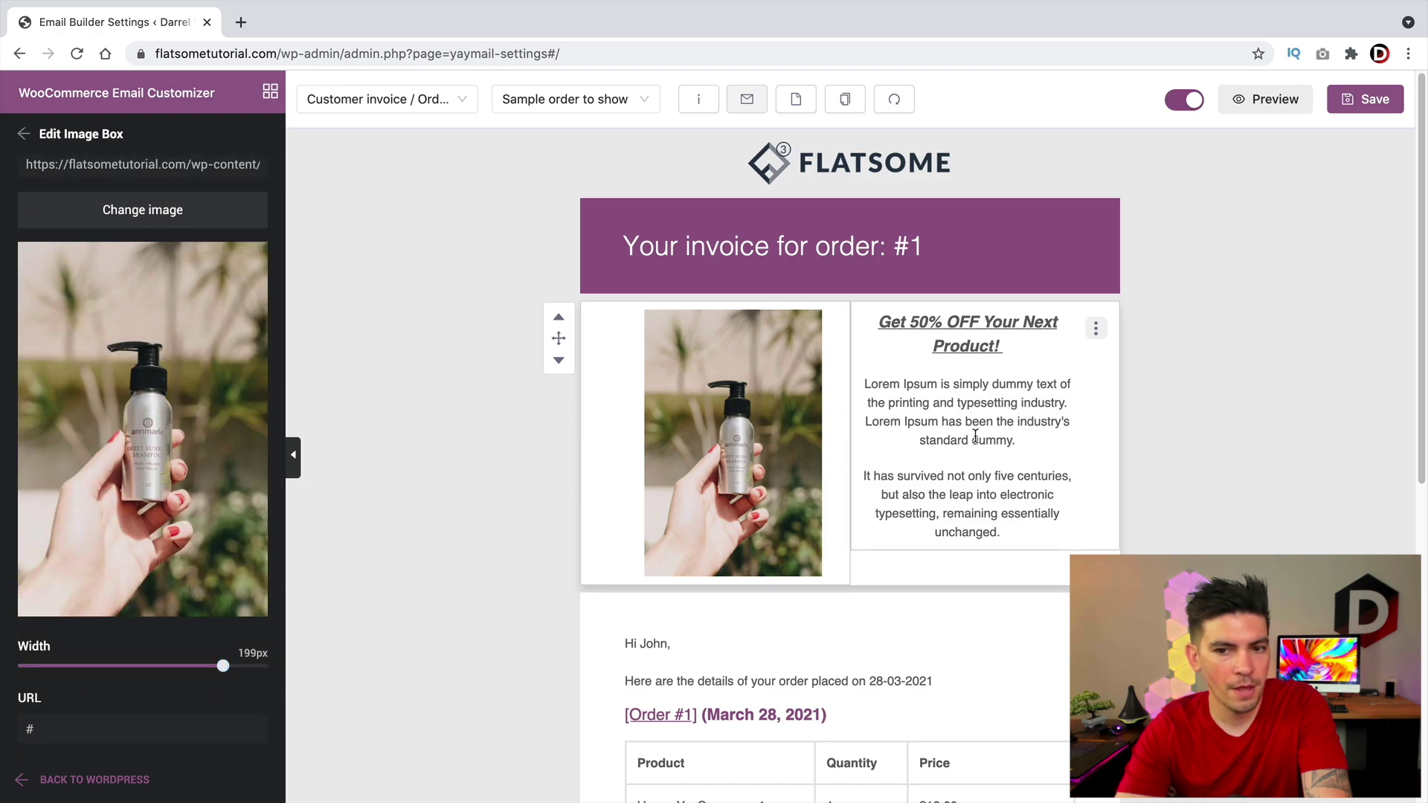
click(559, 359)
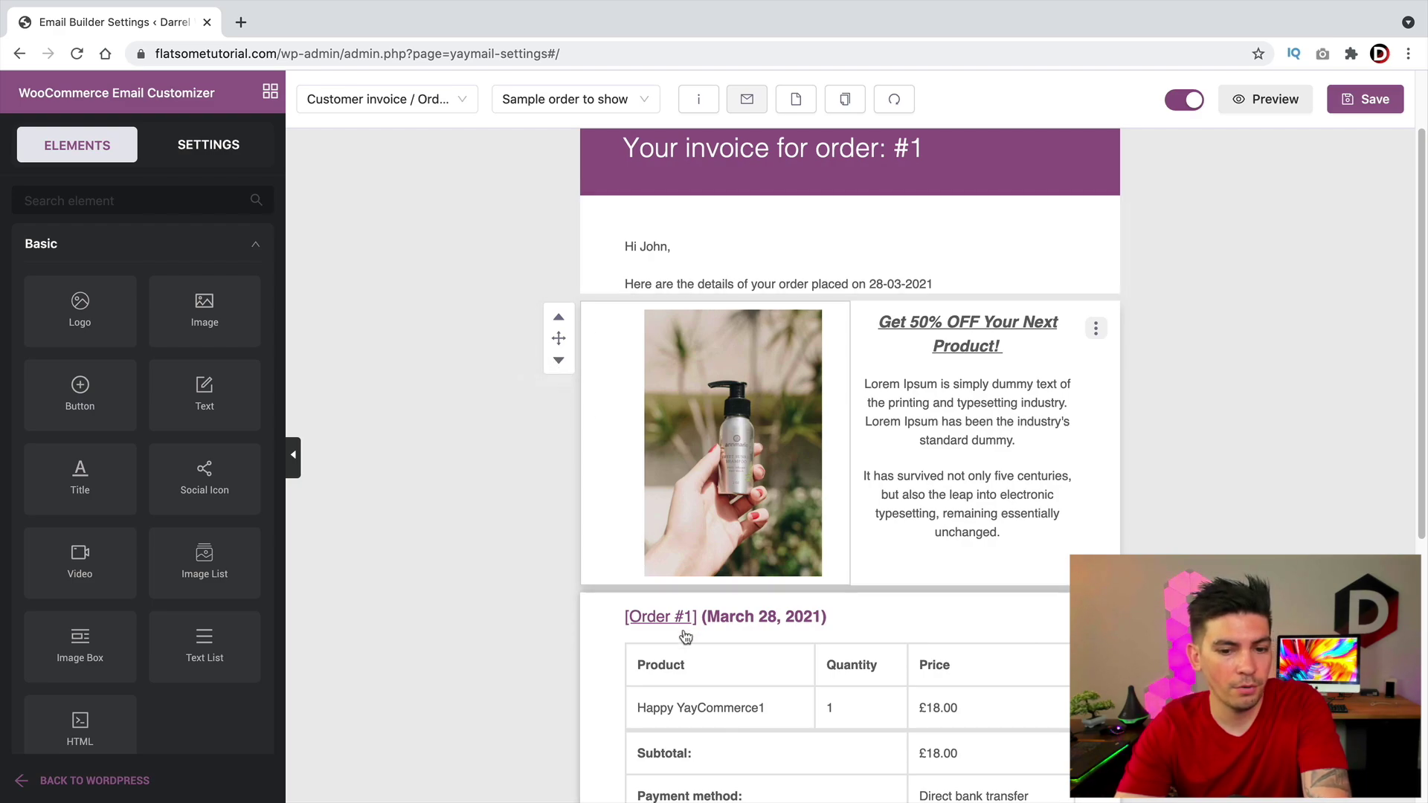
click(558, 360)
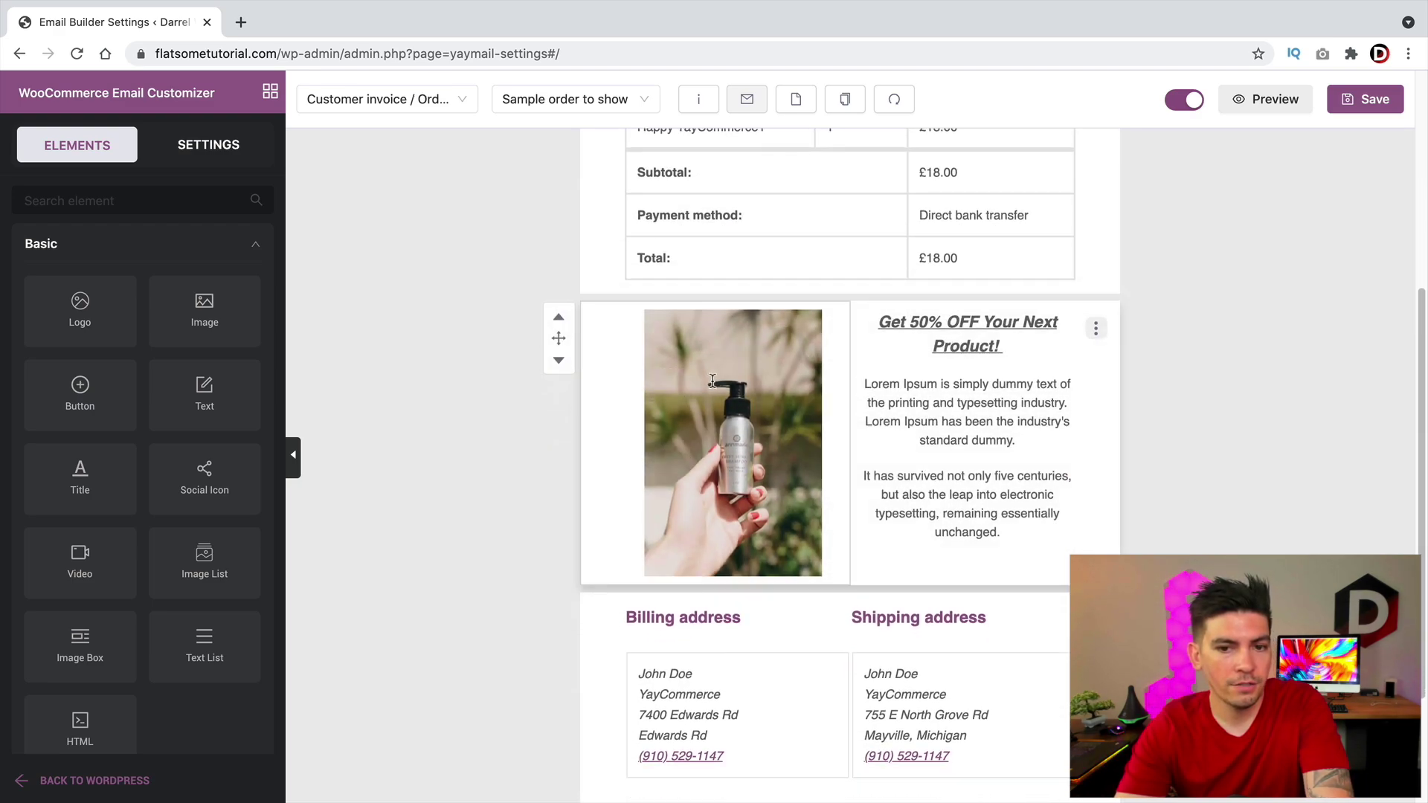
scroll(504, 435, up, 3)
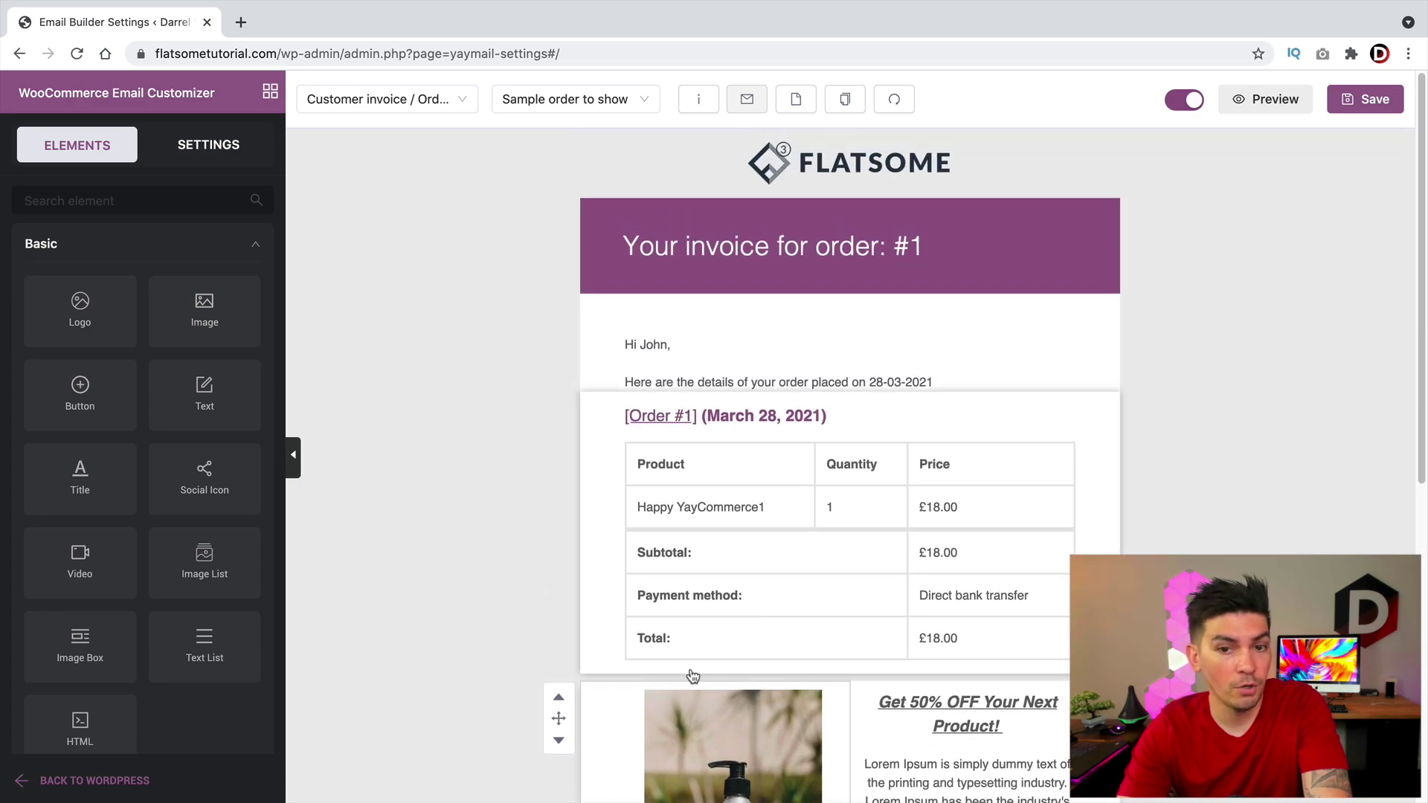
click(558, 697)
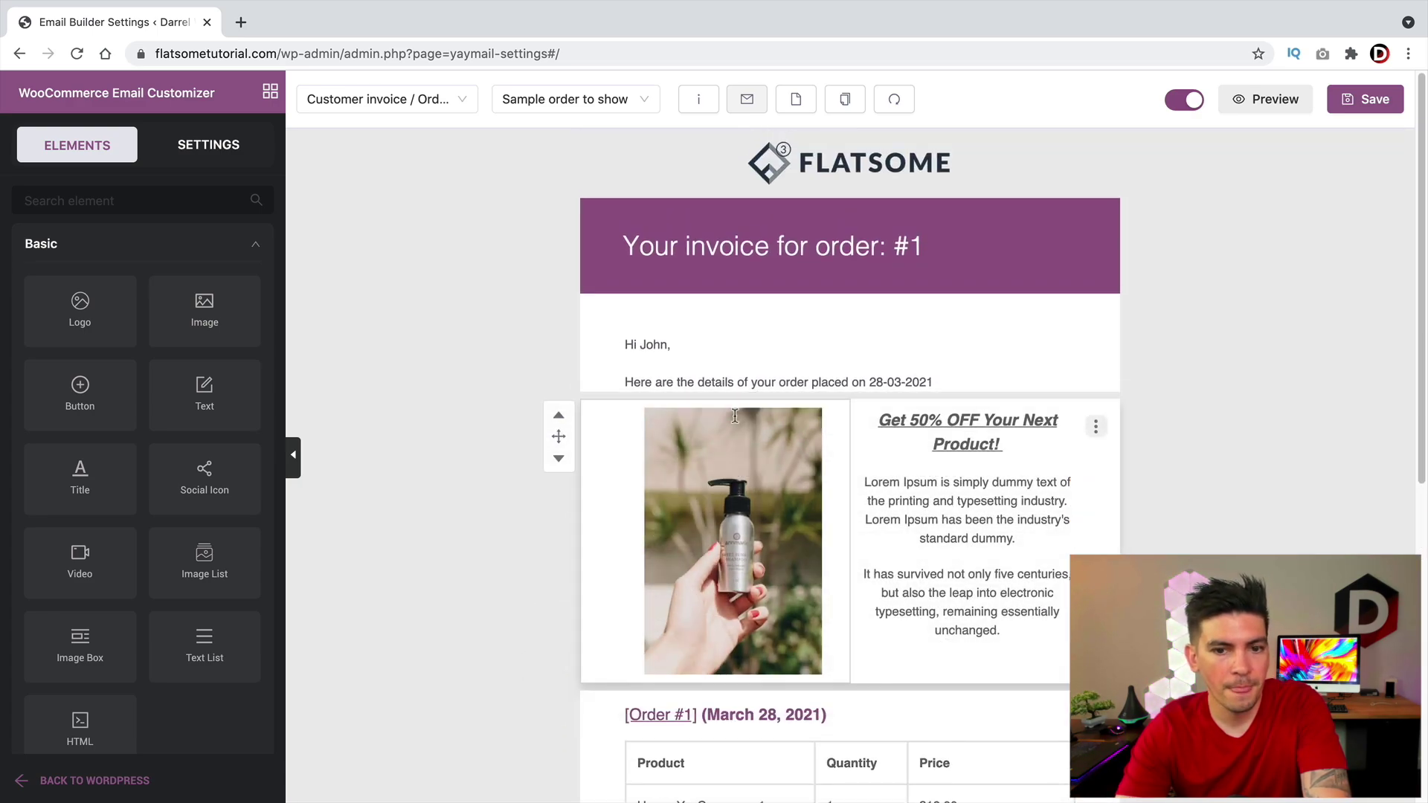
click(930, 236)
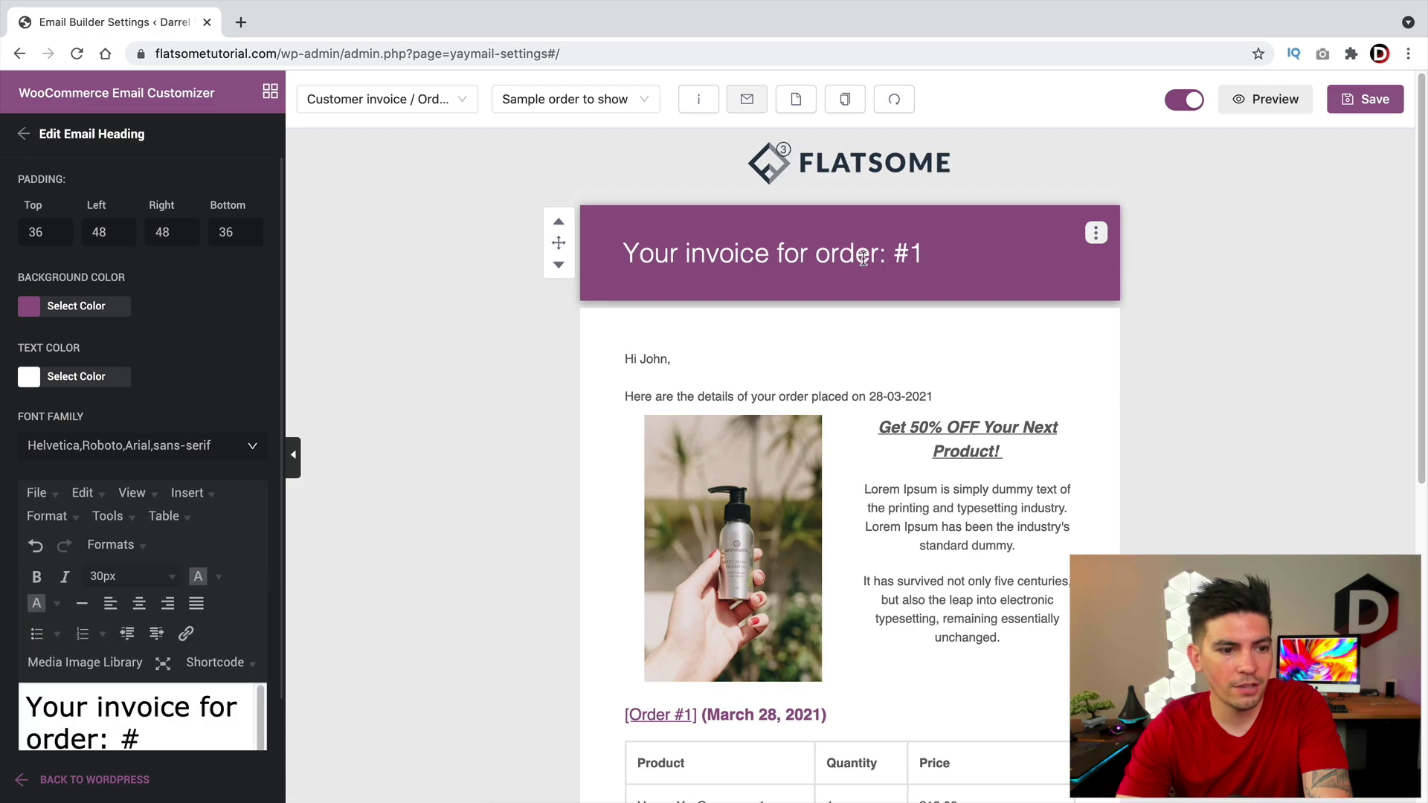
- Replace 'Your invoice for order' in the heading with 'Here Is Your Receipt'
scroll(774, 279, down, 1)
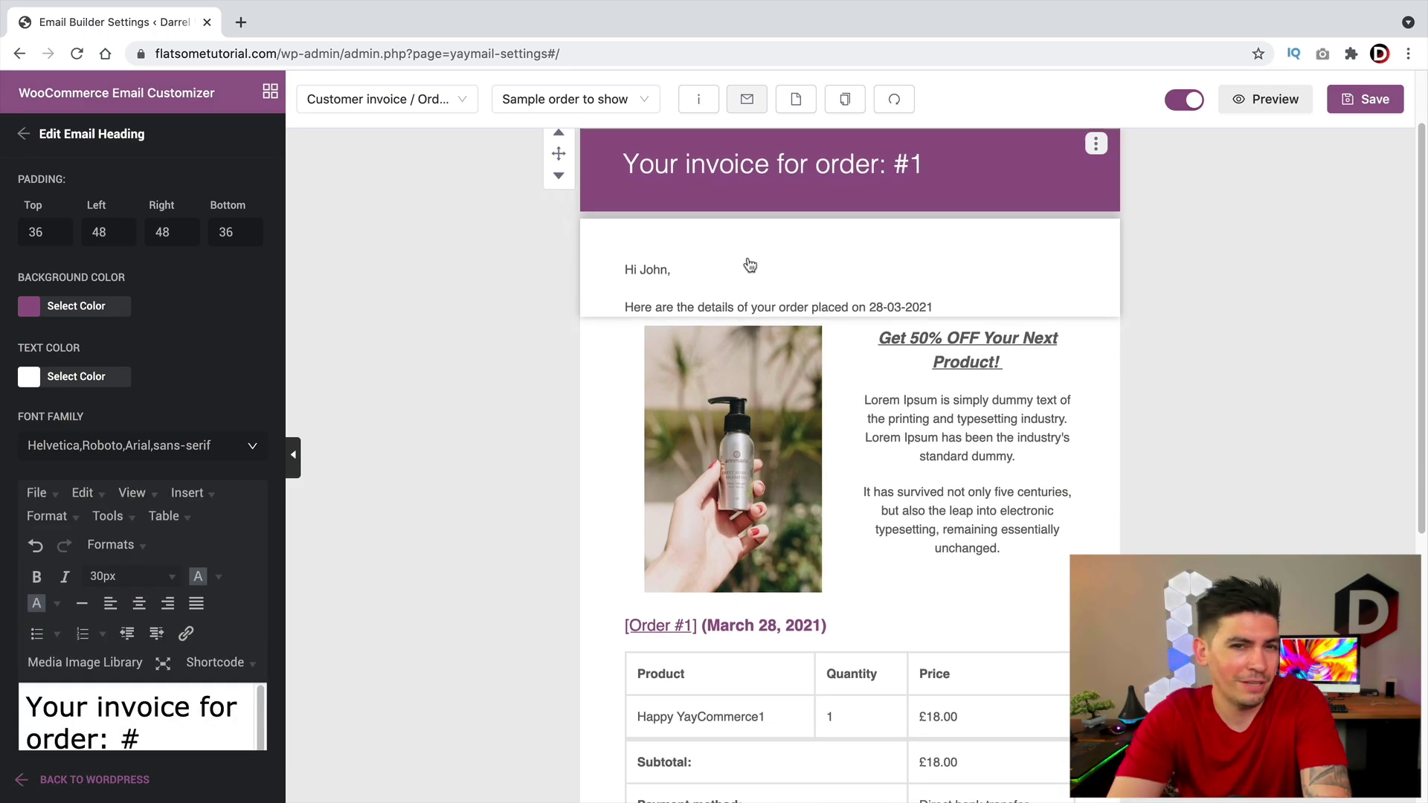
scroll(750, 265, up, 1)
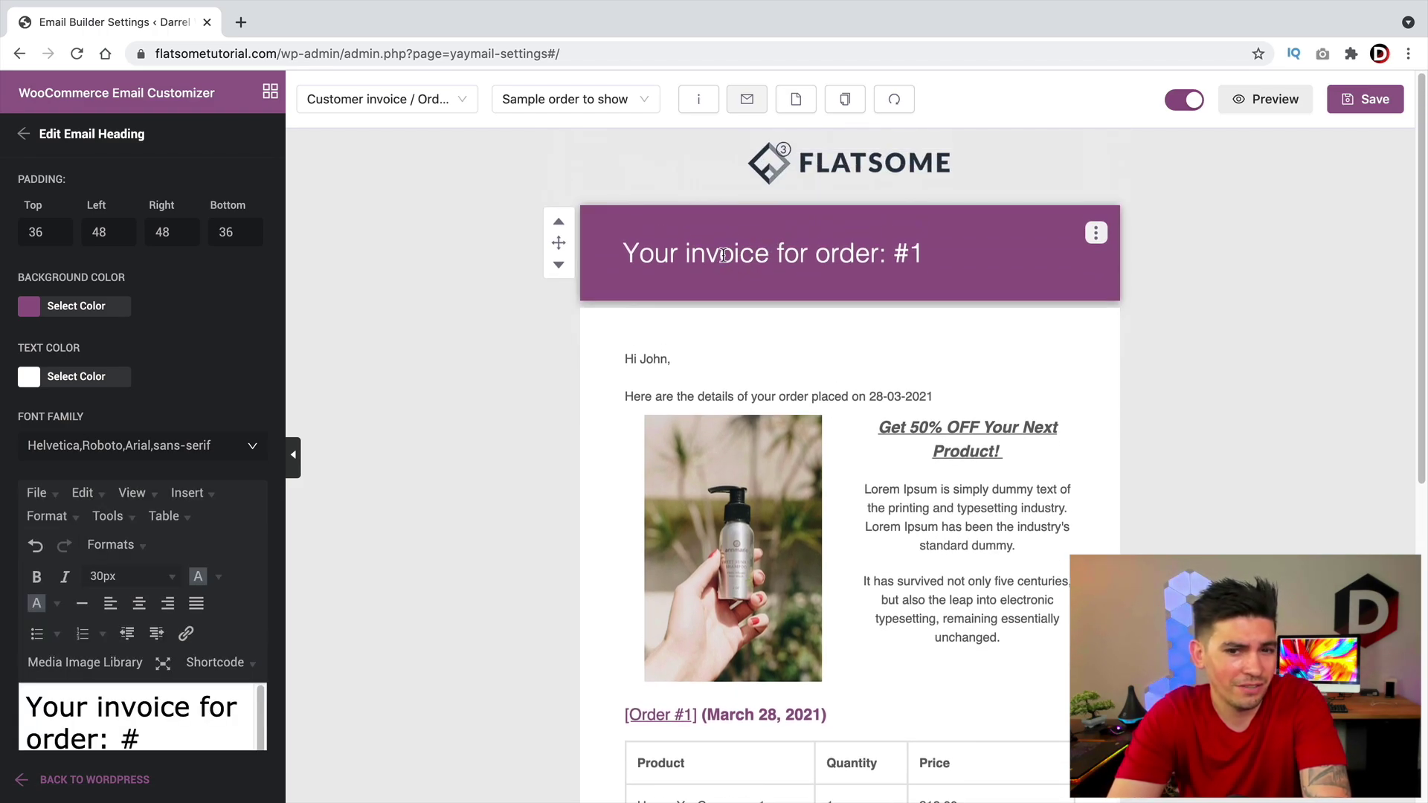
scroll(65, 725, down, 1)
scroll(81, 718, down, 1)
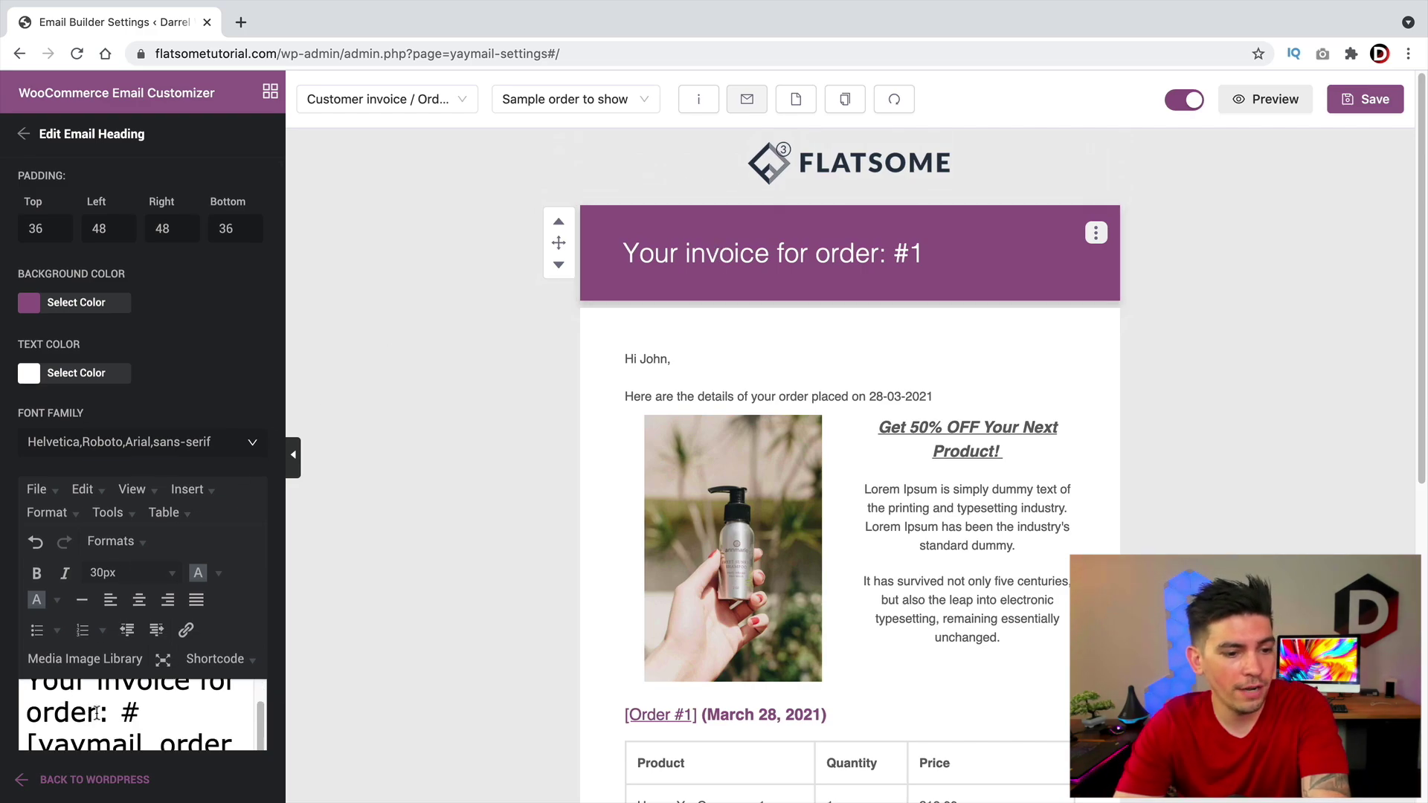
drag(99, 715, 21, 692)
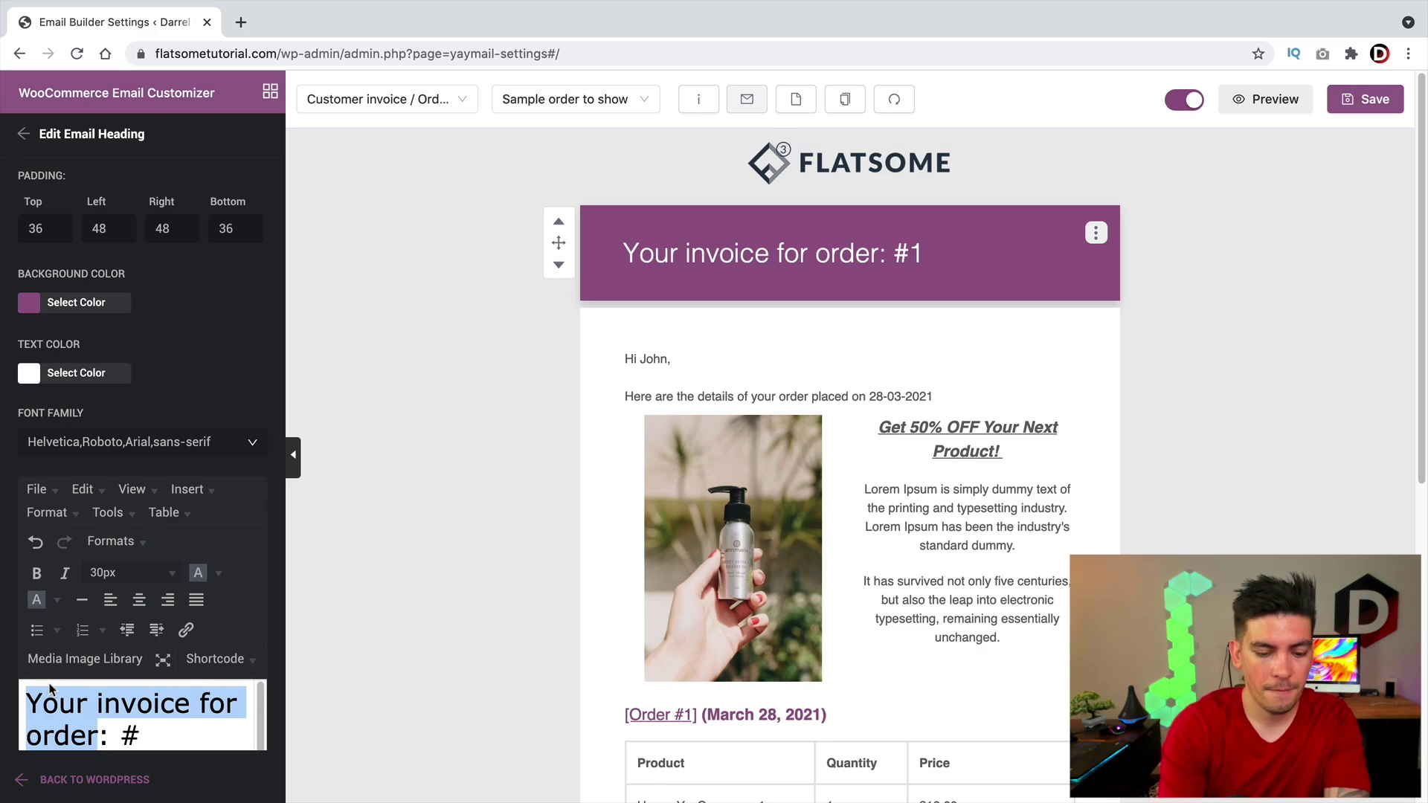
text(Here Is Your )
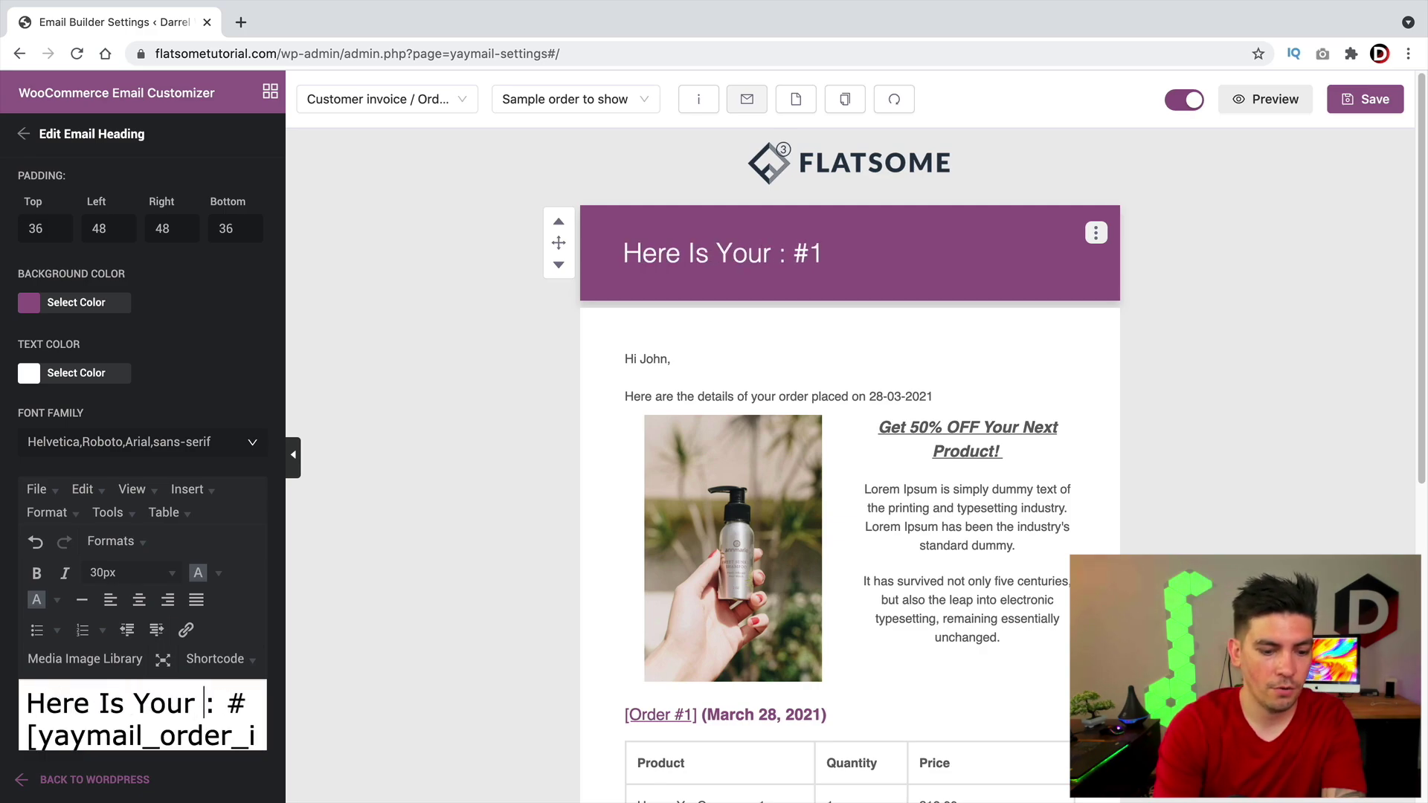
text(Ref)
key(BackSpace)
text(cepi)
key(BackSpace)
key(BackSpace)
text(p)
key(BackSpace)
text(ipt)
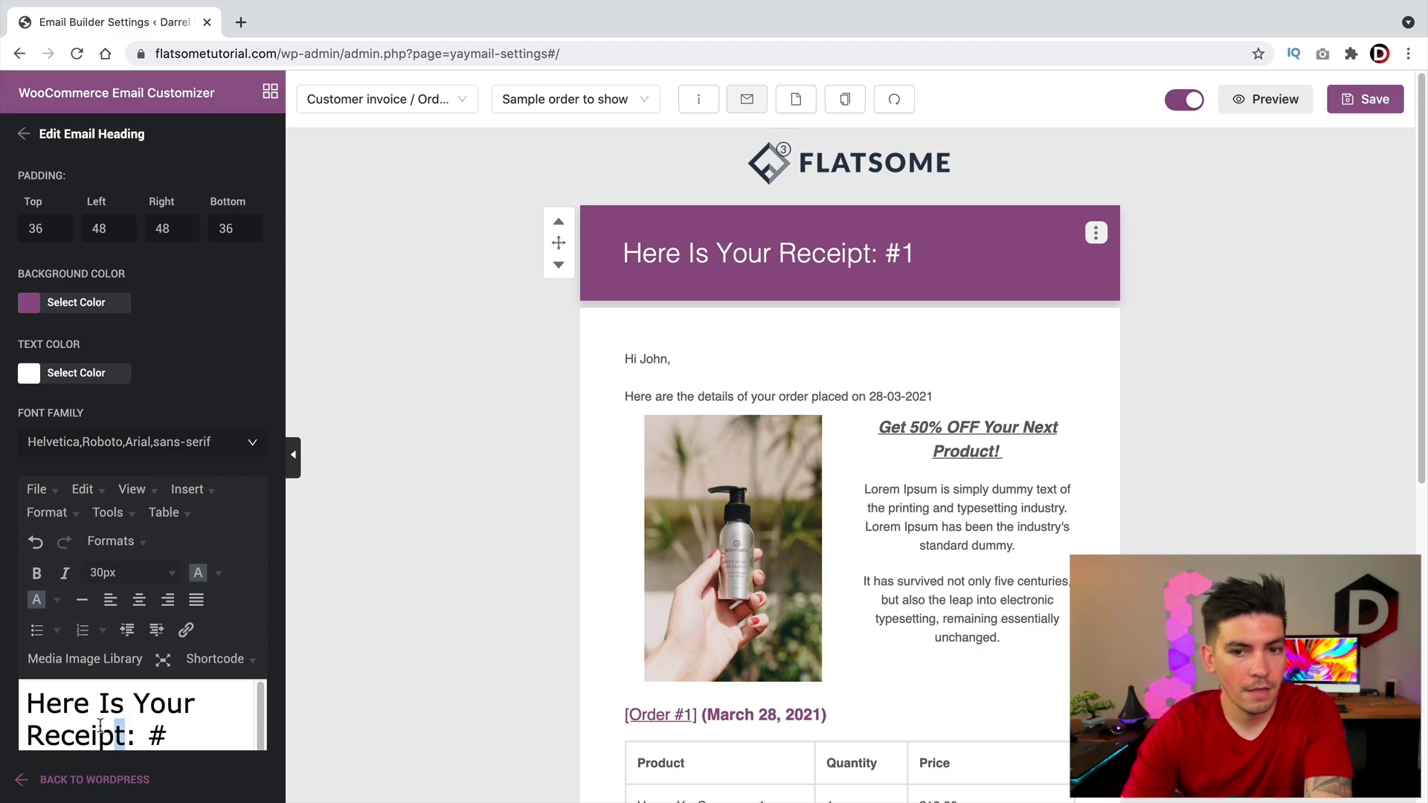
- Make 'Here Is Your Receipt' bold in the heading
shift+click(28, 702)
click(36, 573)
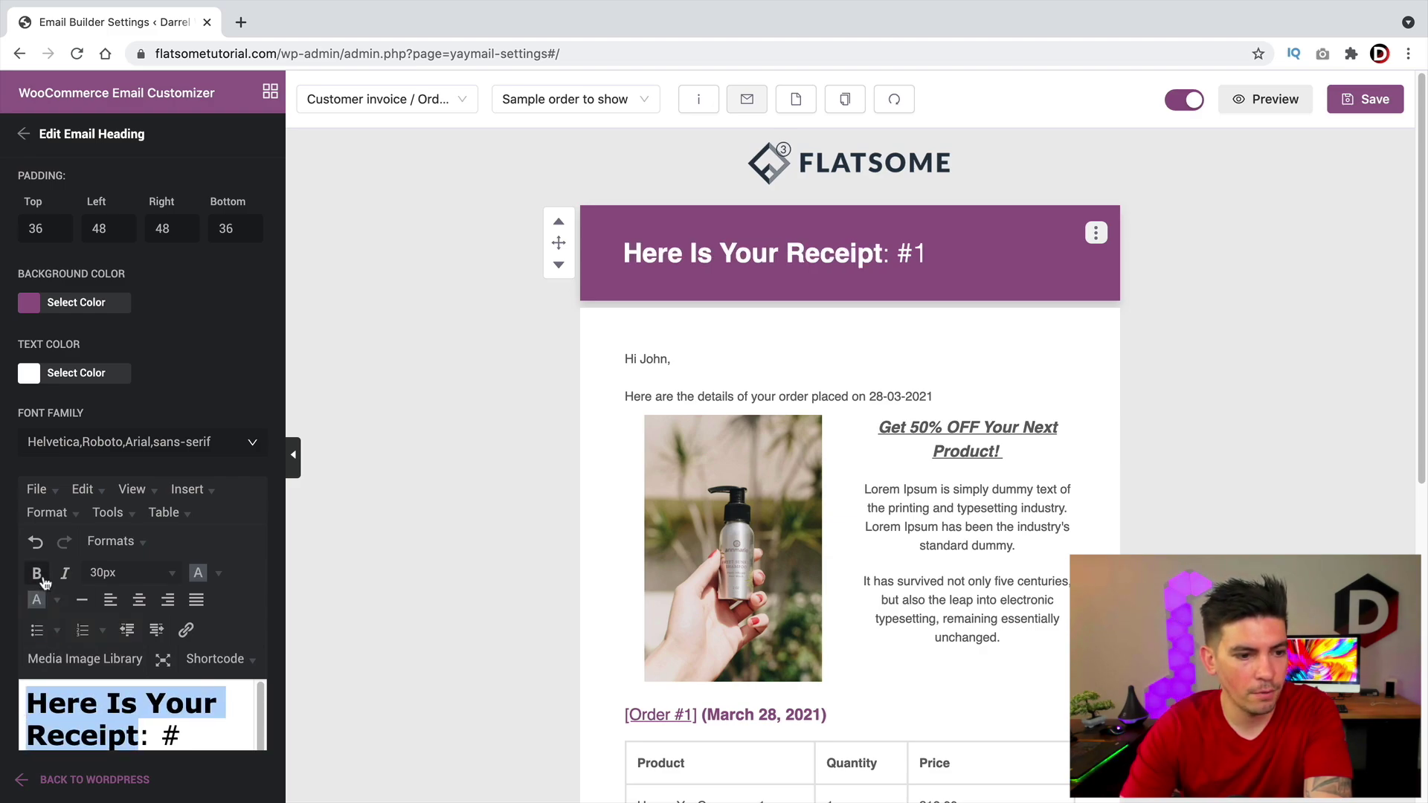
click(147, 543)
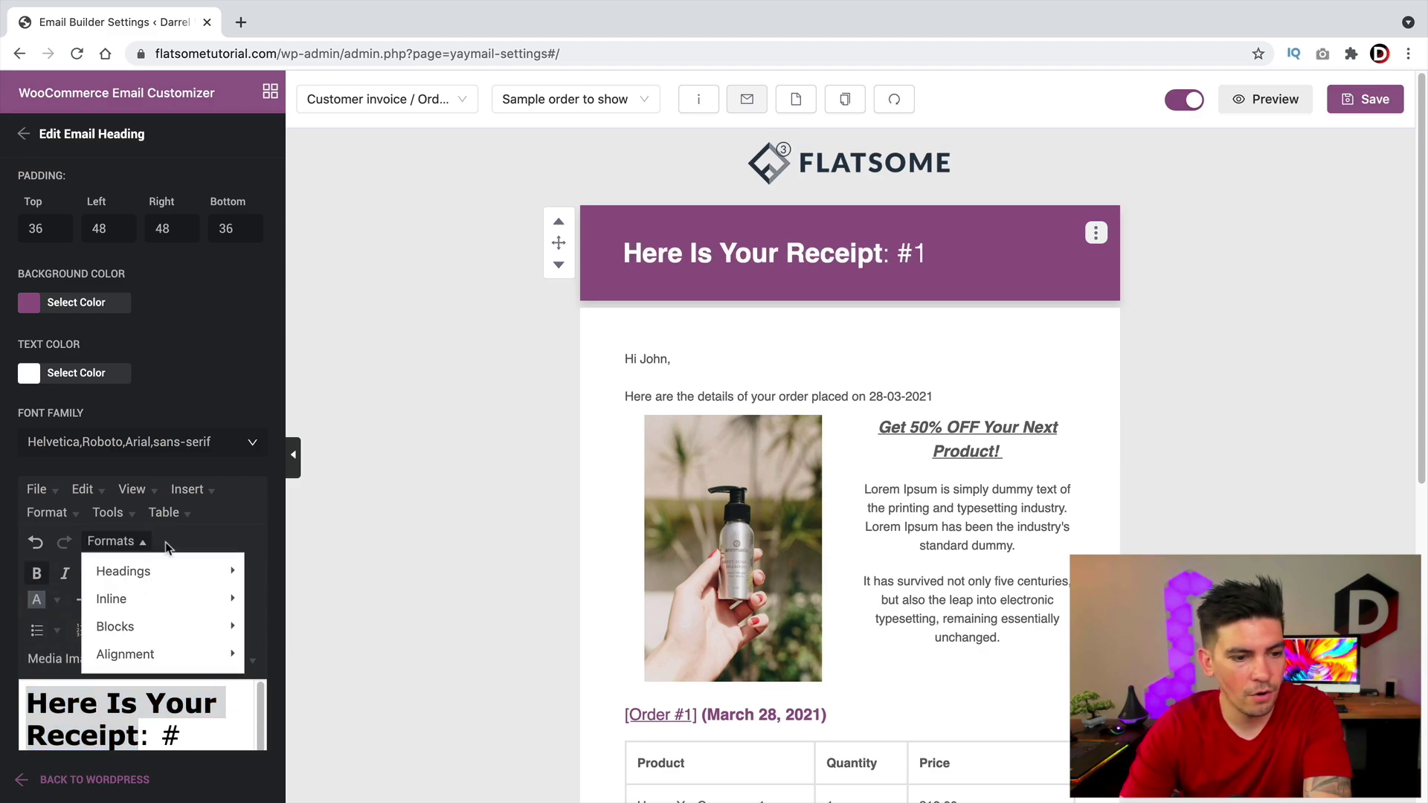
mouse_move(176, 599)
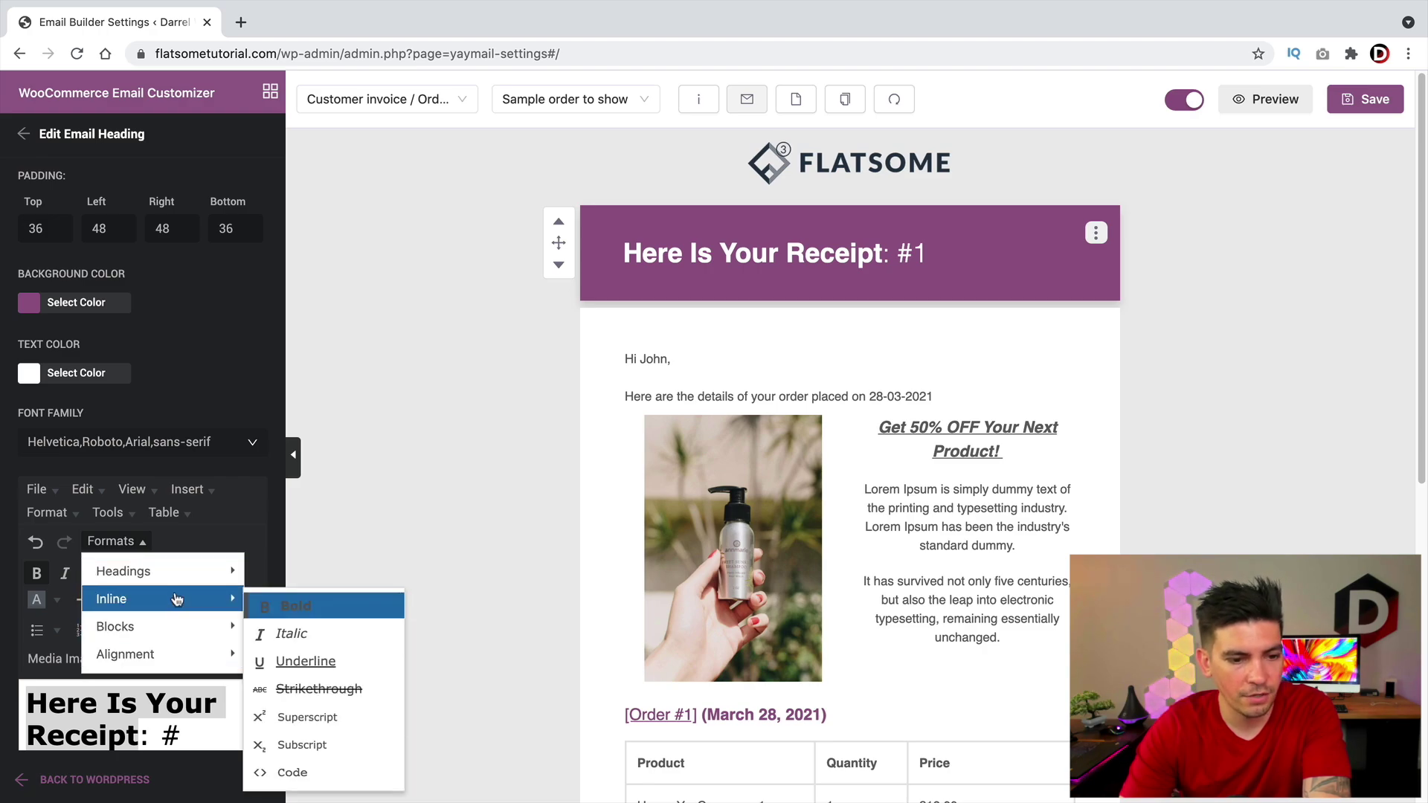
scroll(149, 565, down, 2)
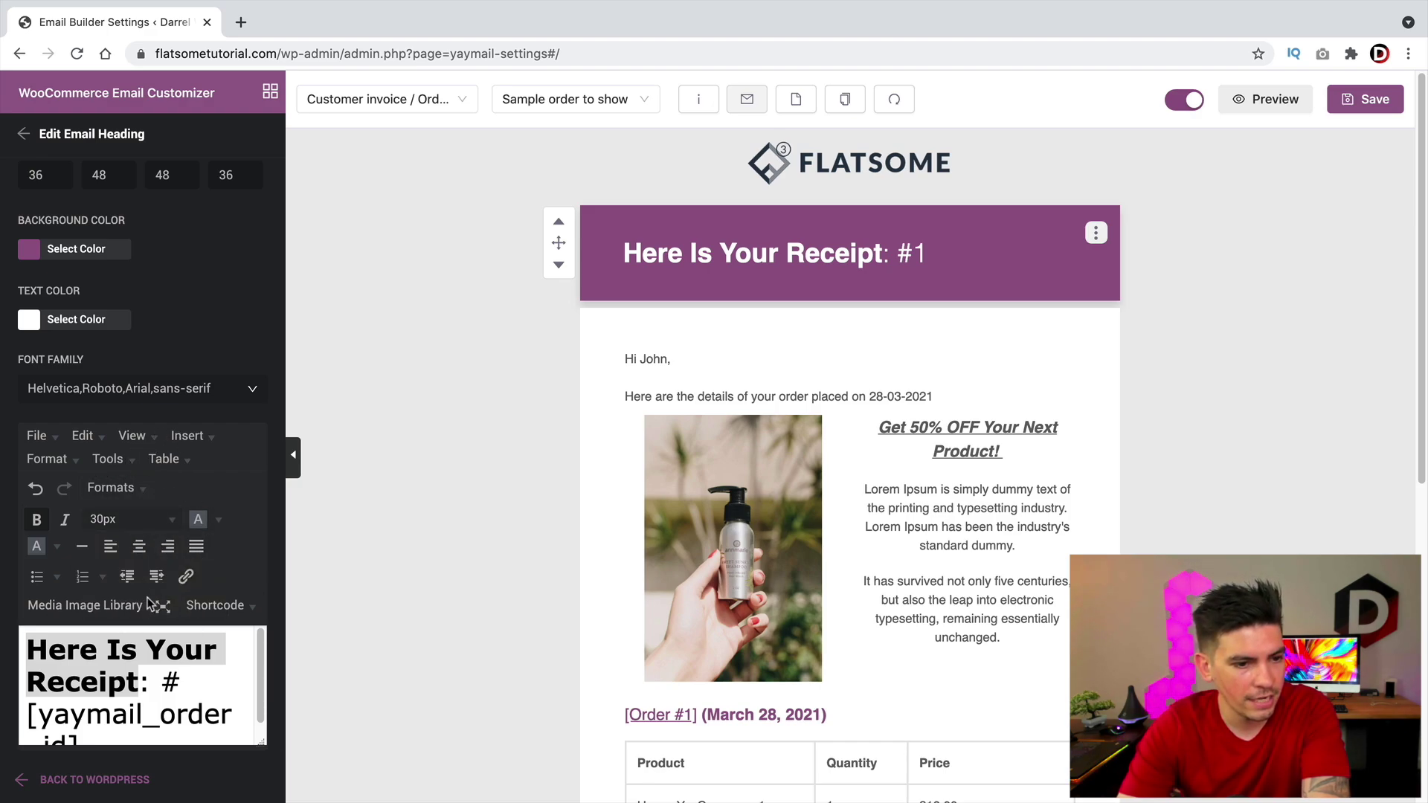
- Set the heading font family to 'Trebuchet MS', Helvetica, sans-serif
click(240, 393)
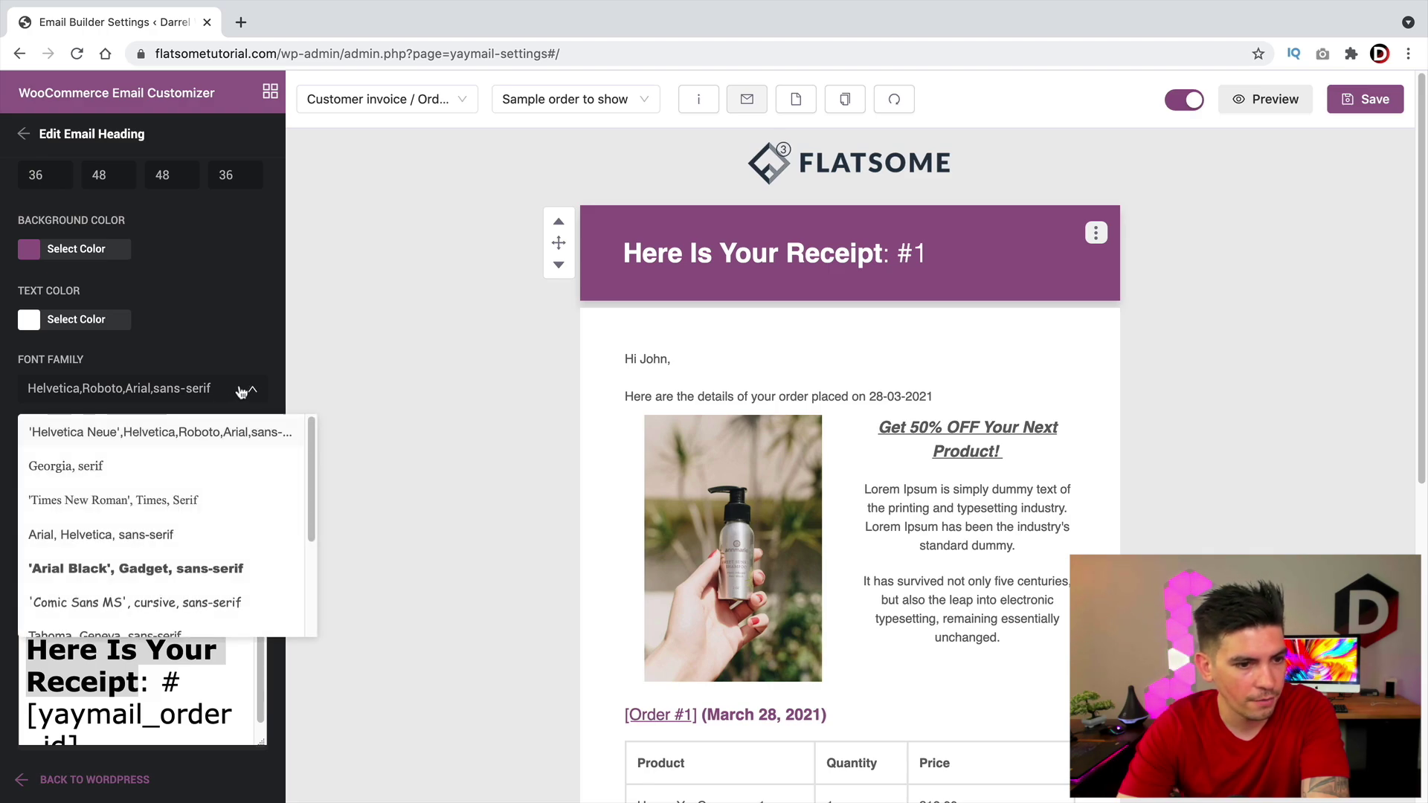
scroll(216, 504, down, 3)
scroll(201, 515, up, 3)
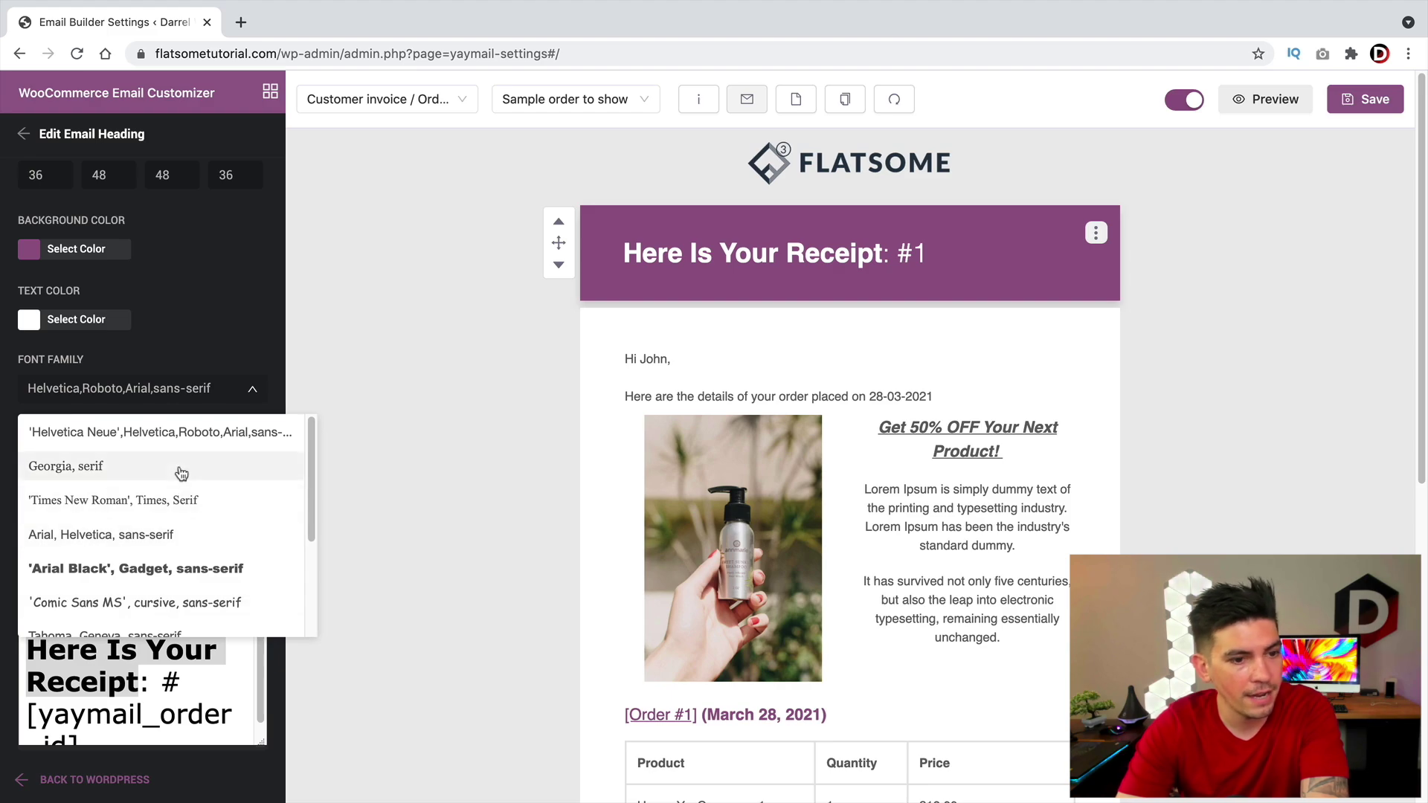
click(210, 569)
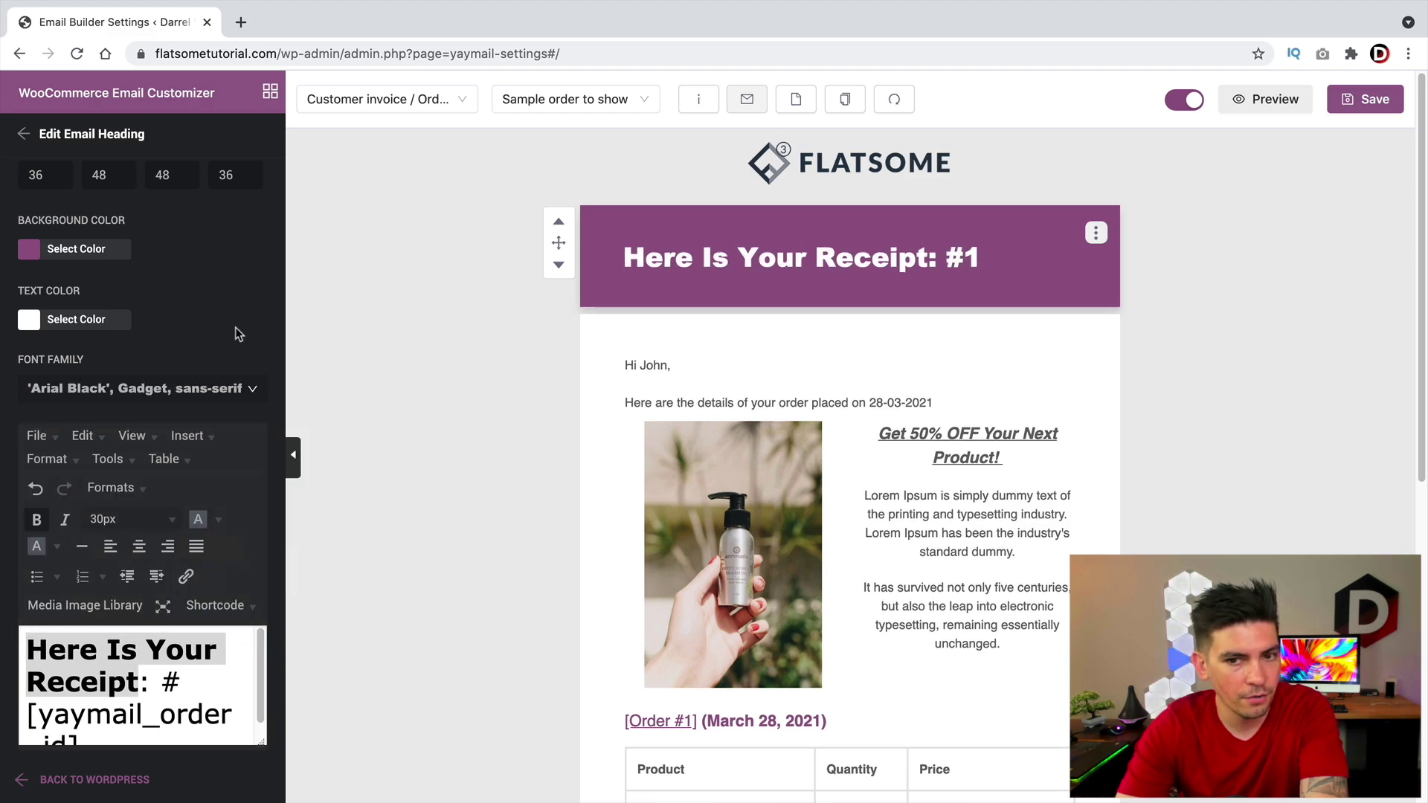
click(212, 387)
scroll(191, 476, down, 3)
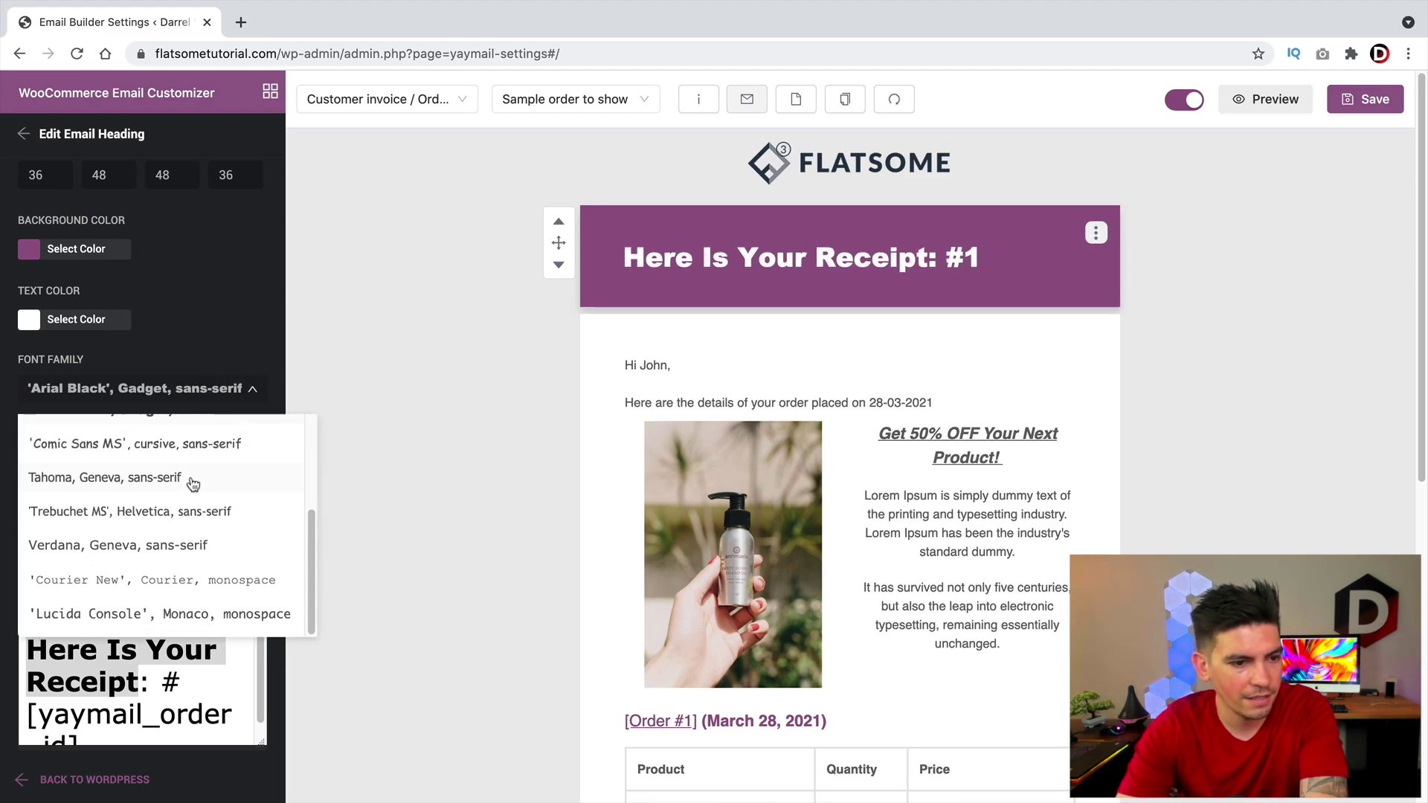
click(181, 511)
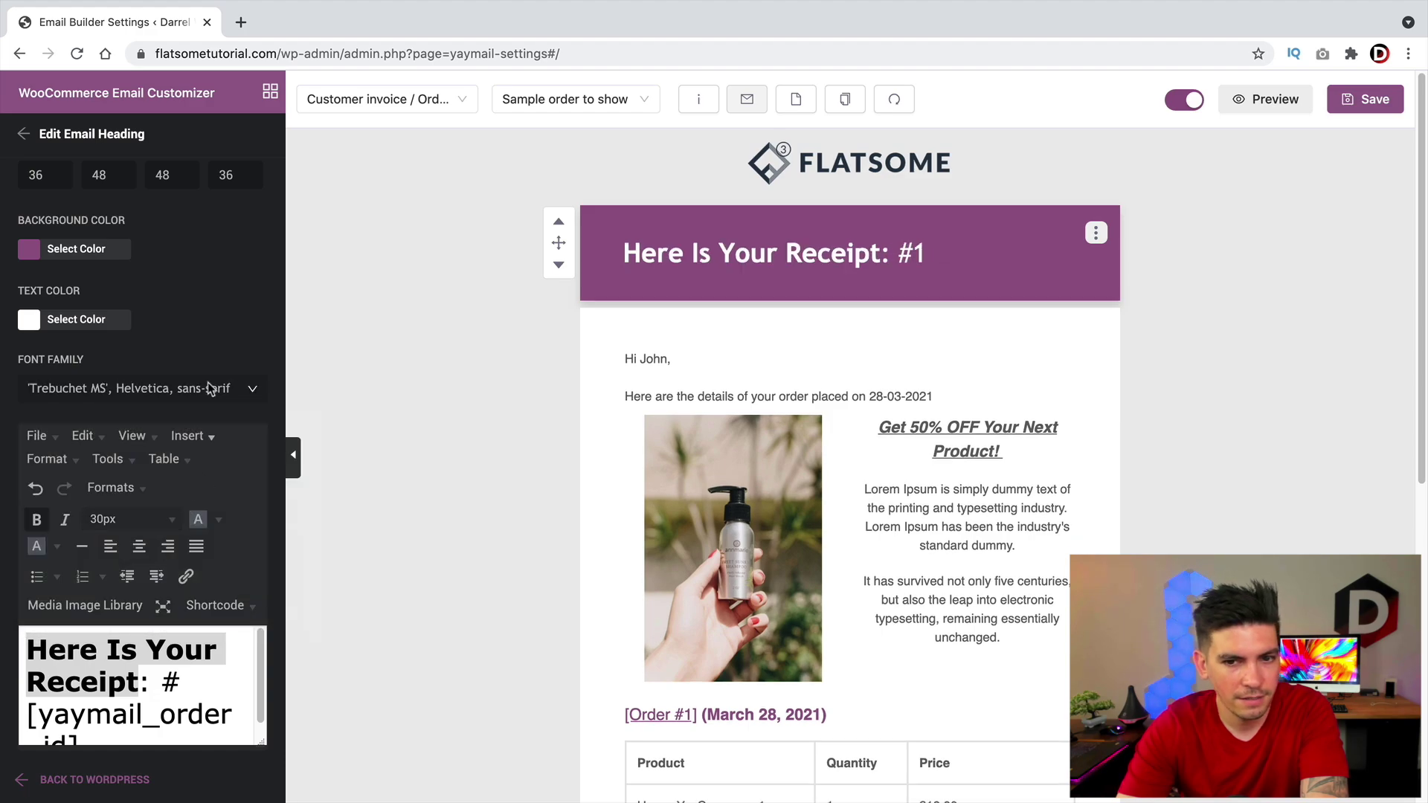
scroll(705, 479, down, 1)
scroll(707, 469, down, 4)
scroll(707, 469, up, 4)
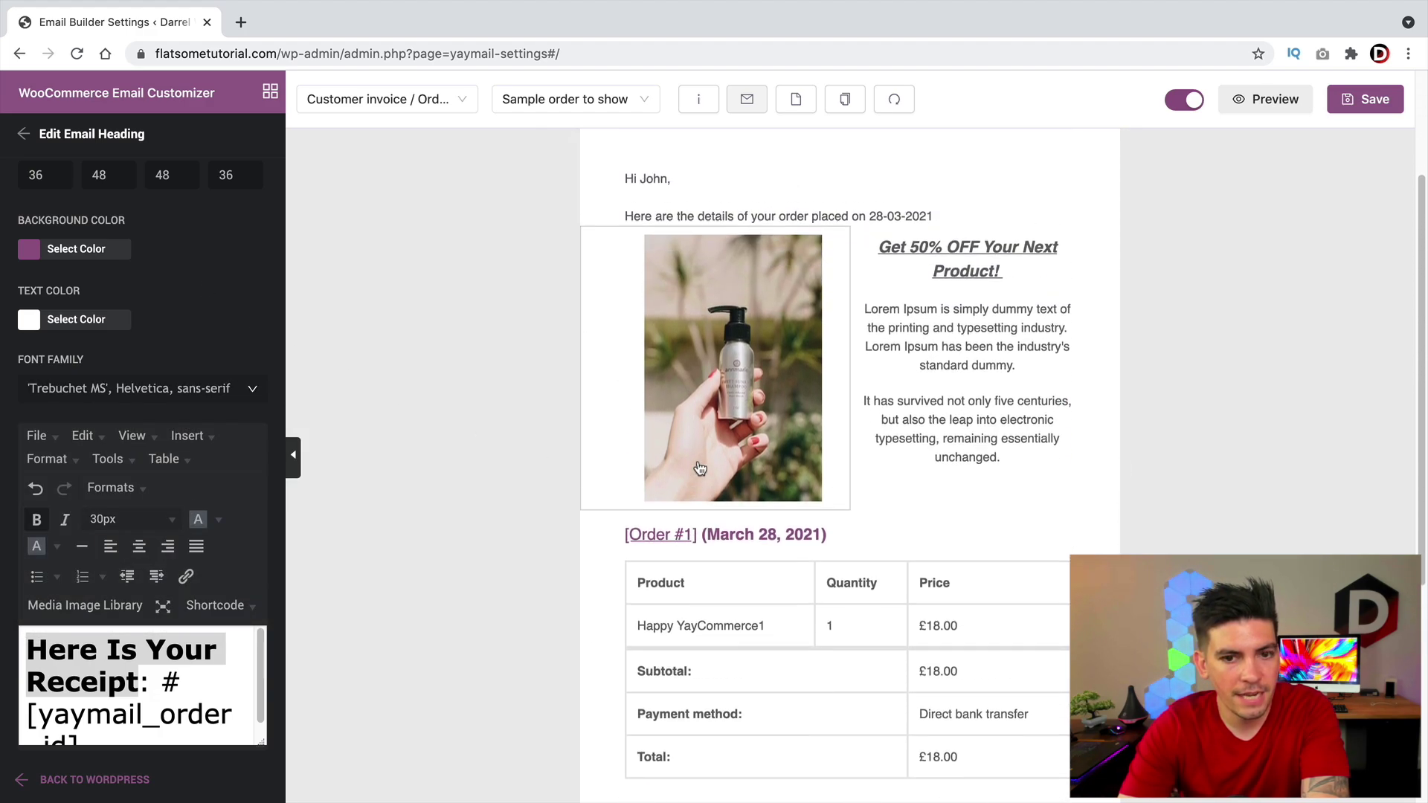
- Drag a Text element from the Basic list onto the canvas below the order table
click(23, 133)
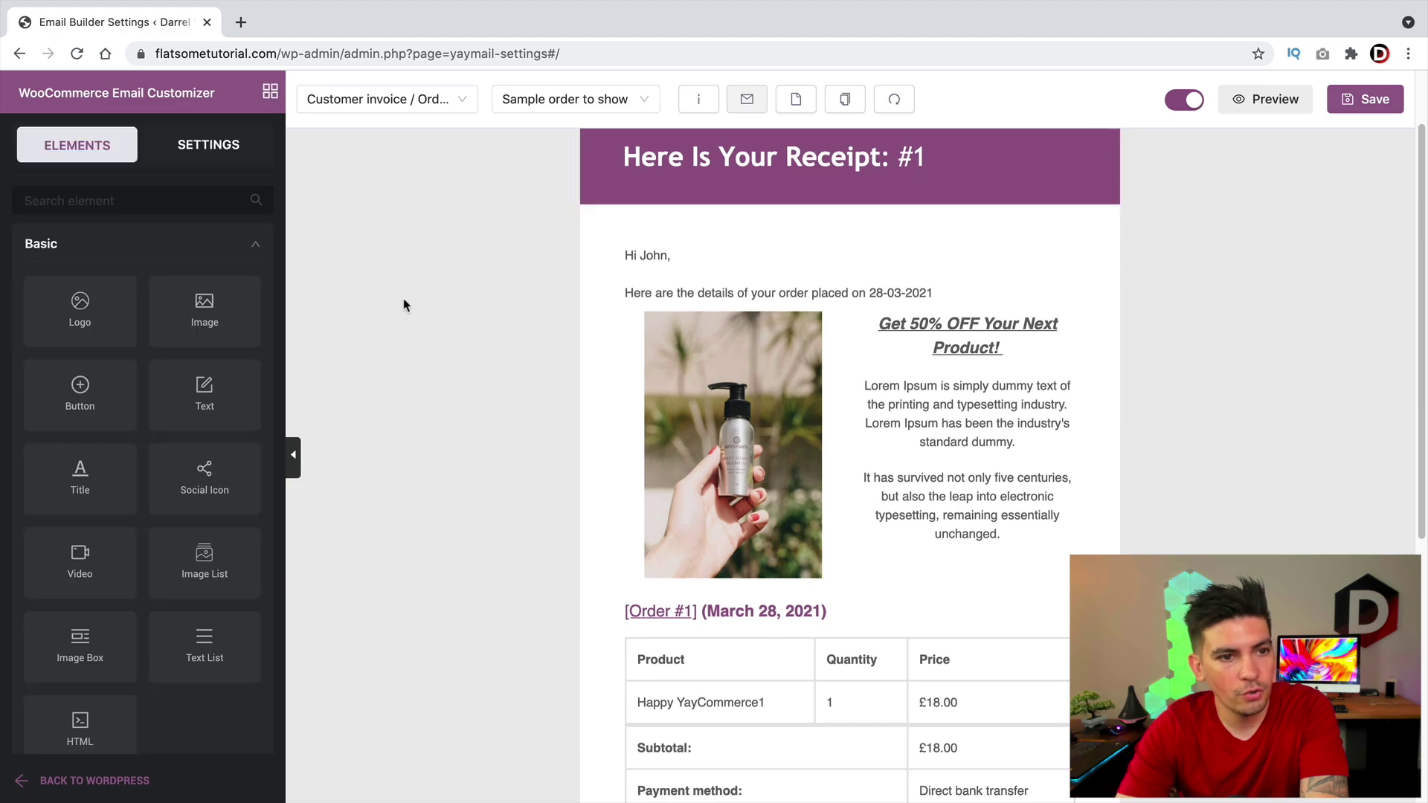
scroll(529, 581, down, 4)
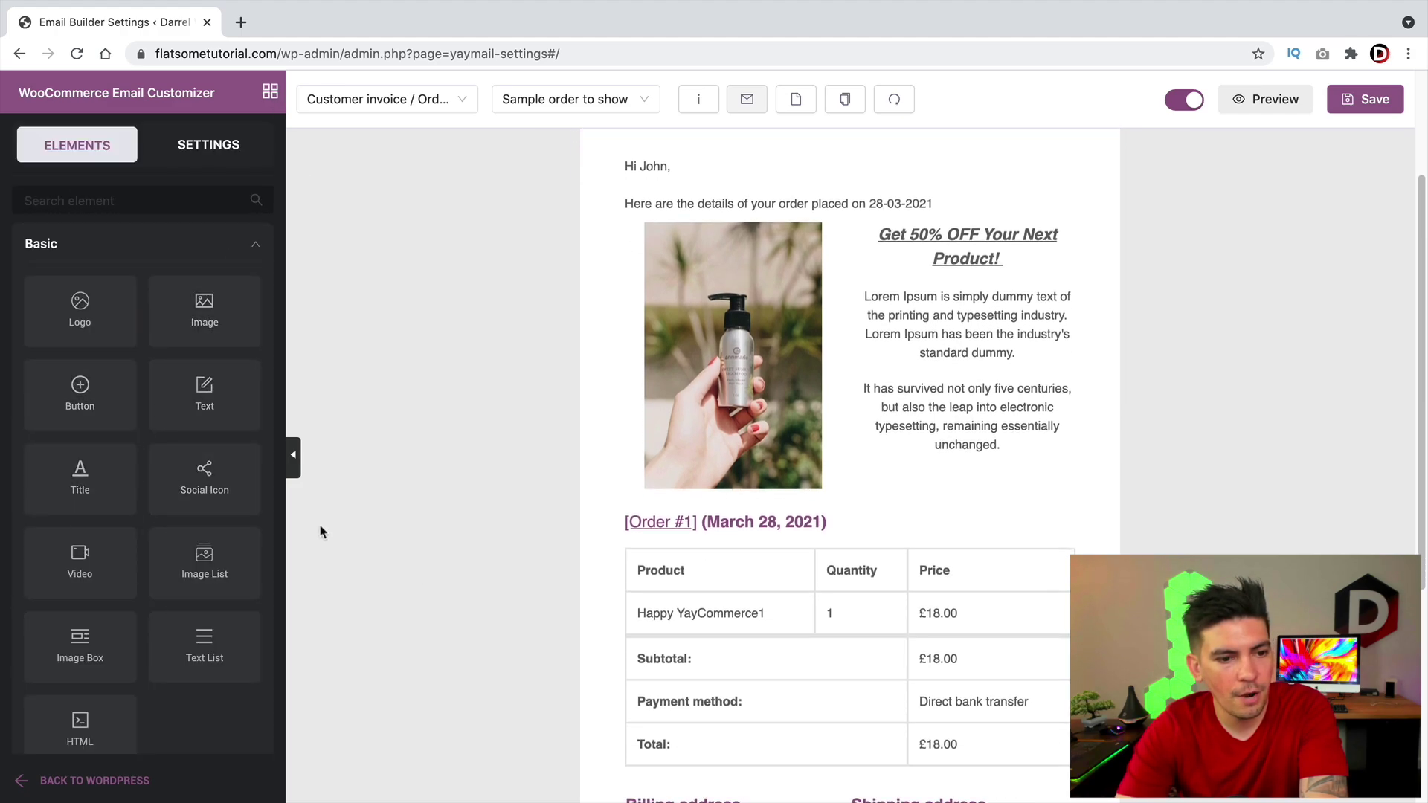
drag(214, 488, 774, 615)
drag(204, 395, 848, 637)
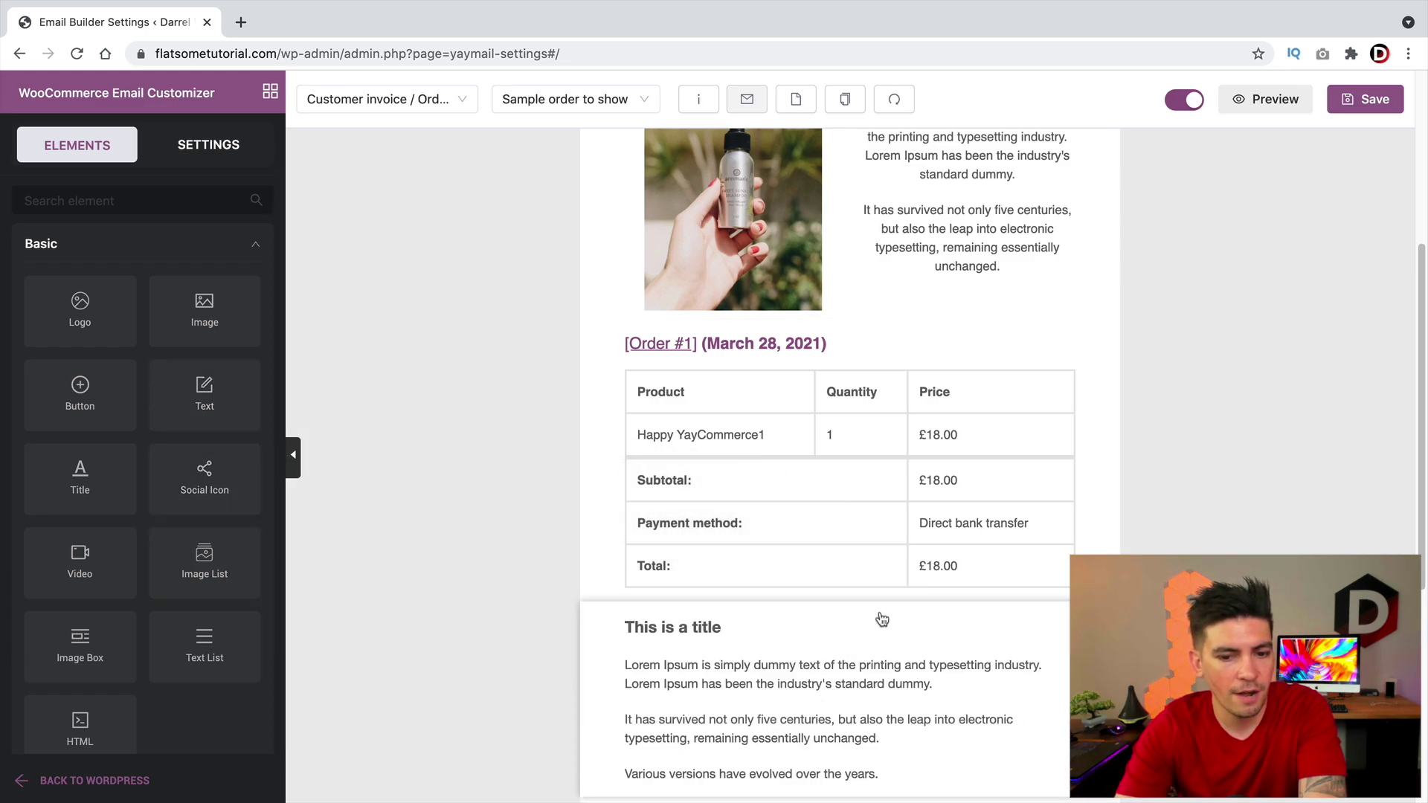
scroll(874, 610, down, 4)
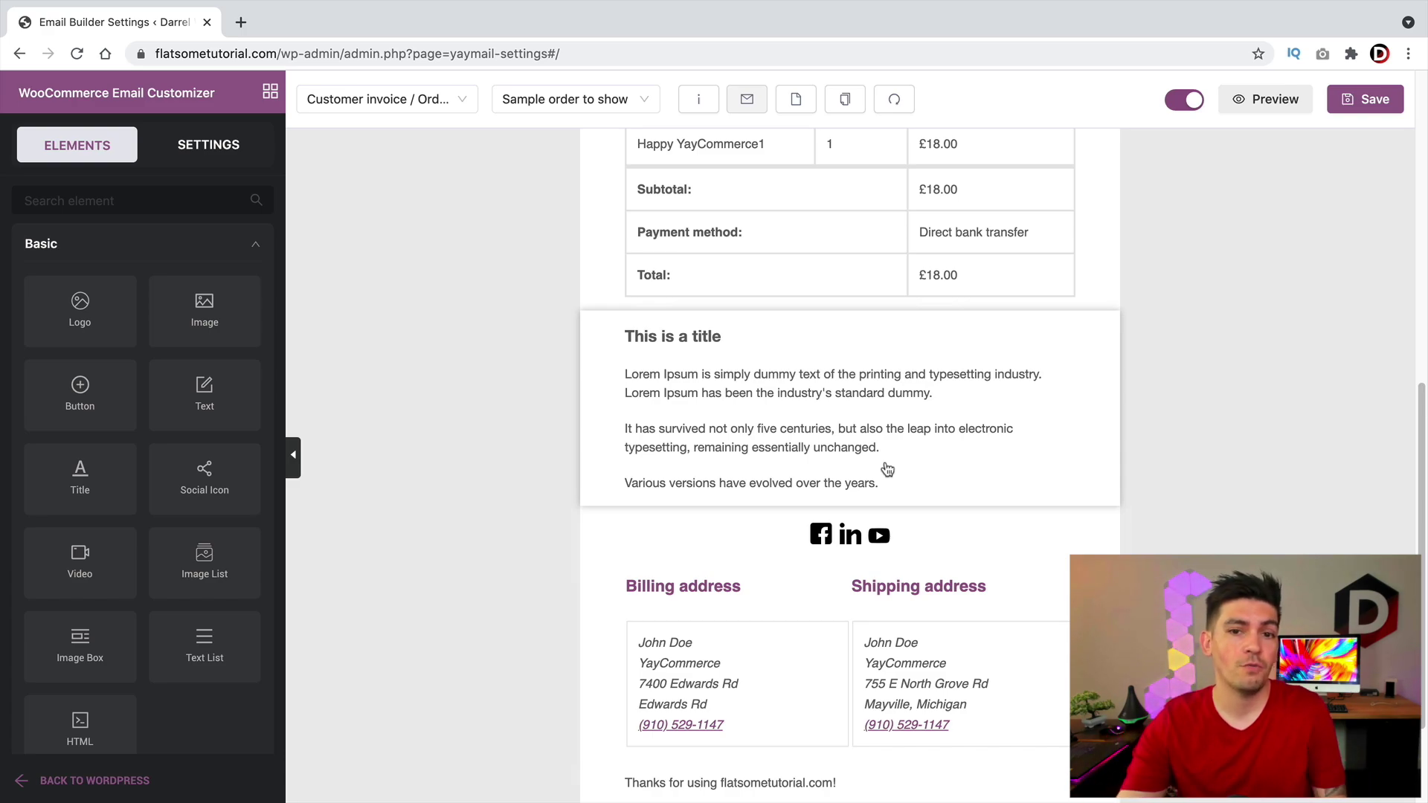
scroll(887, 468, up, 9)
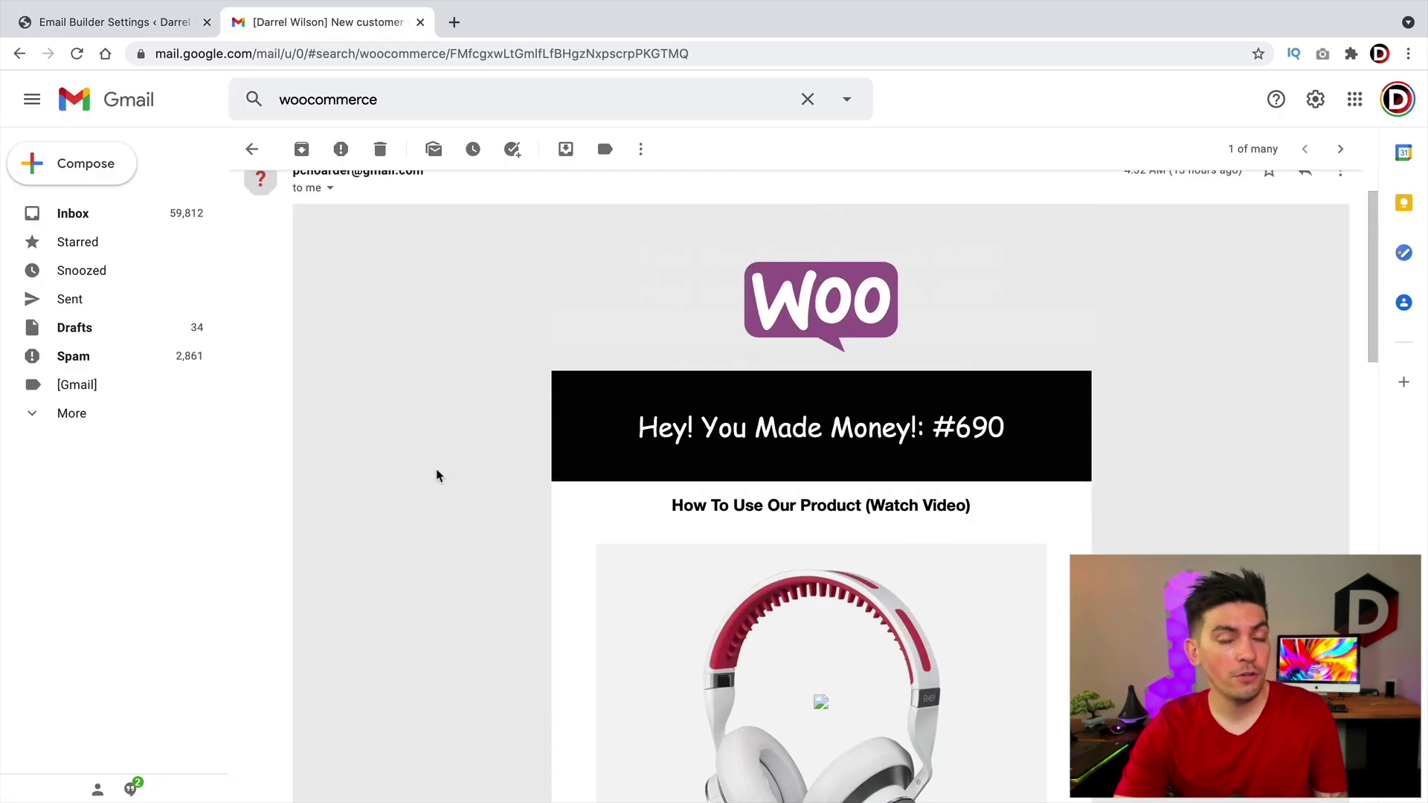
- In Gmail, open the sample order email's linked product video and pause it
scroll(446, 477, down, 2)
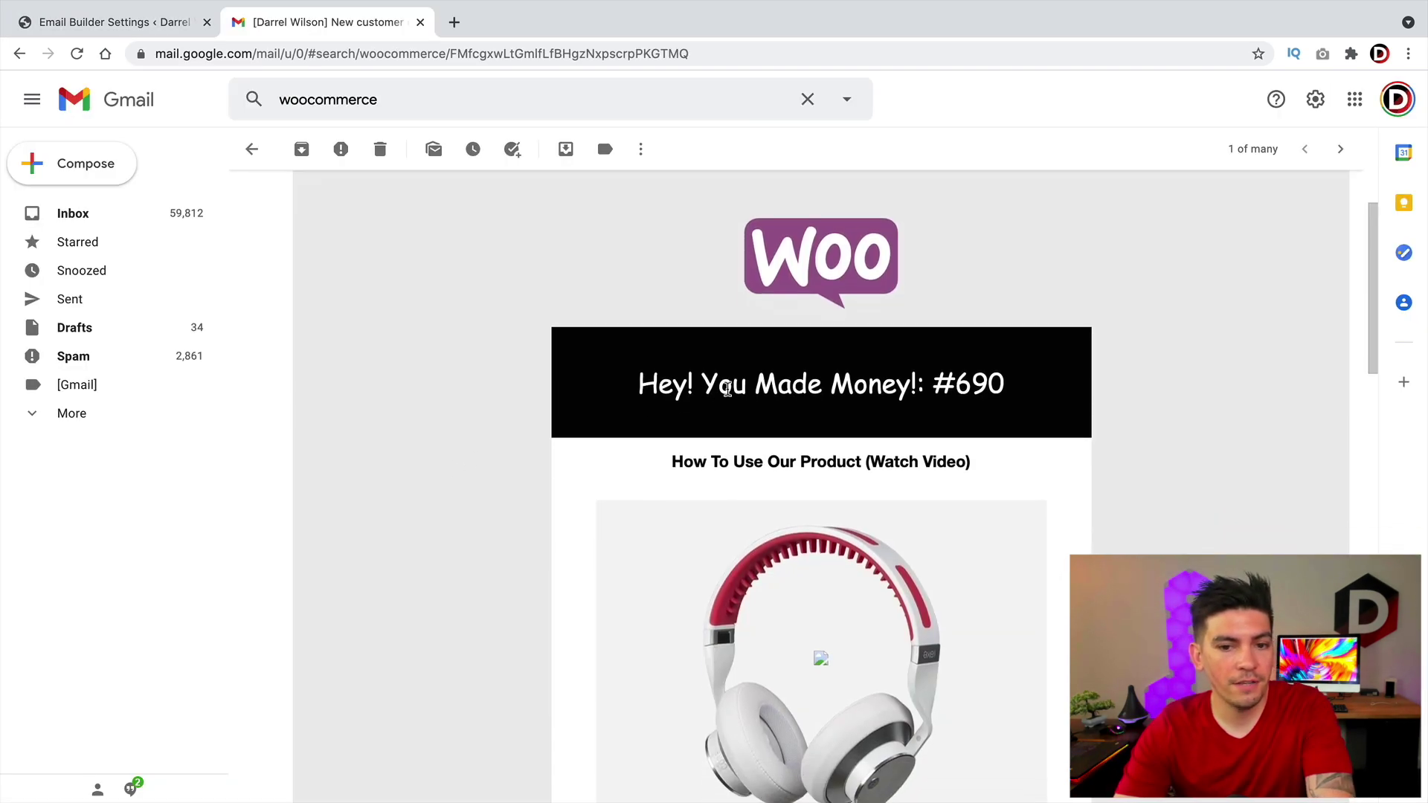
scroll(808, 388, down, 3)
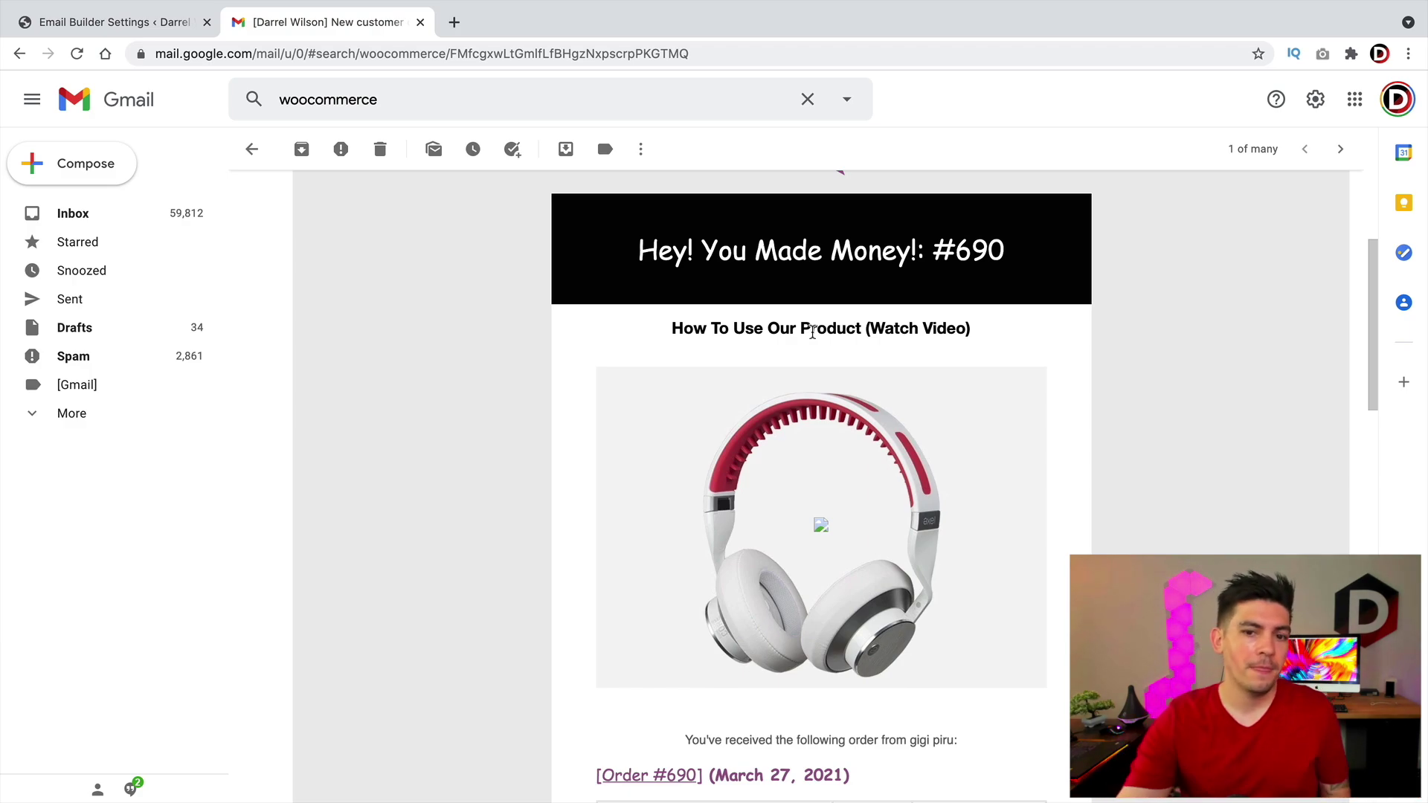
click(821, 528)
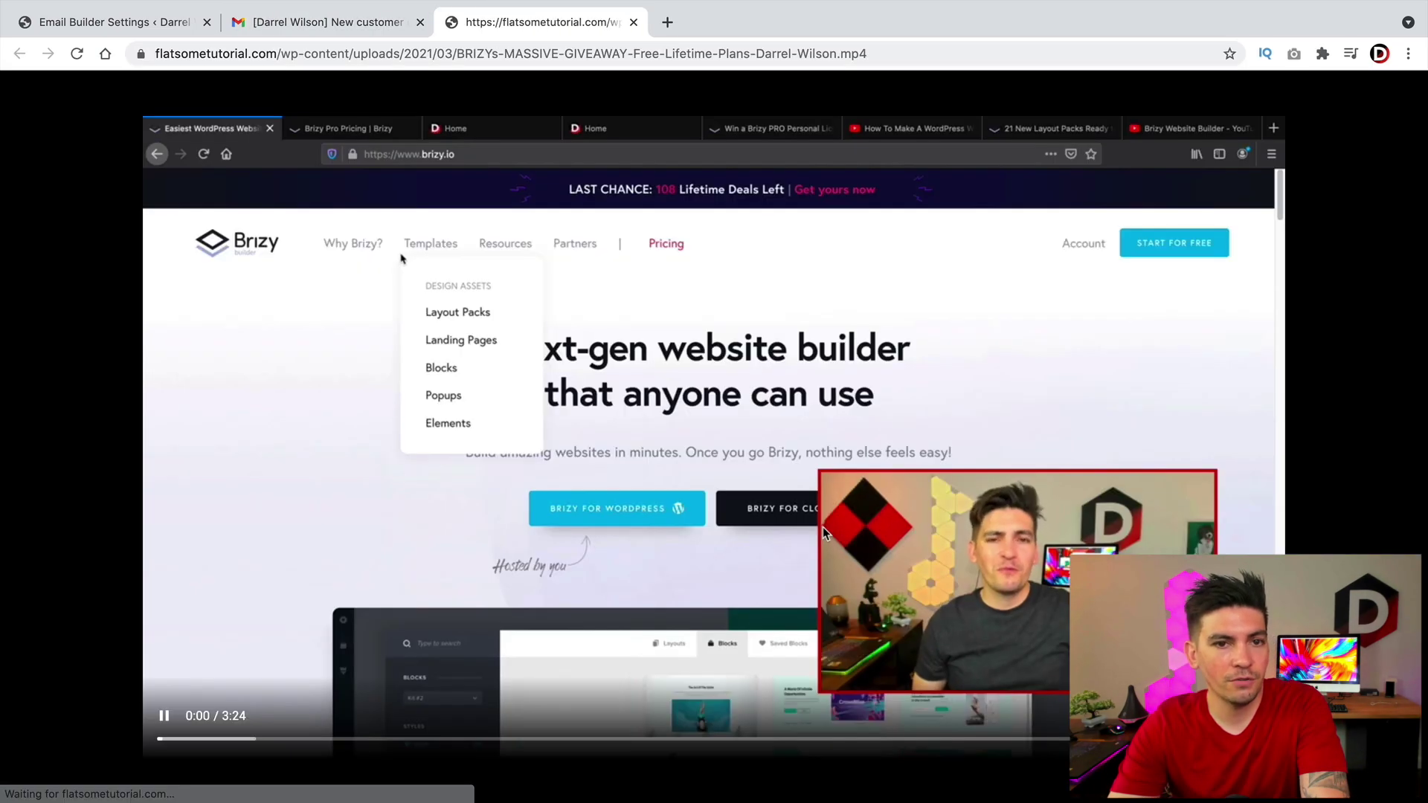
click(452, 534)
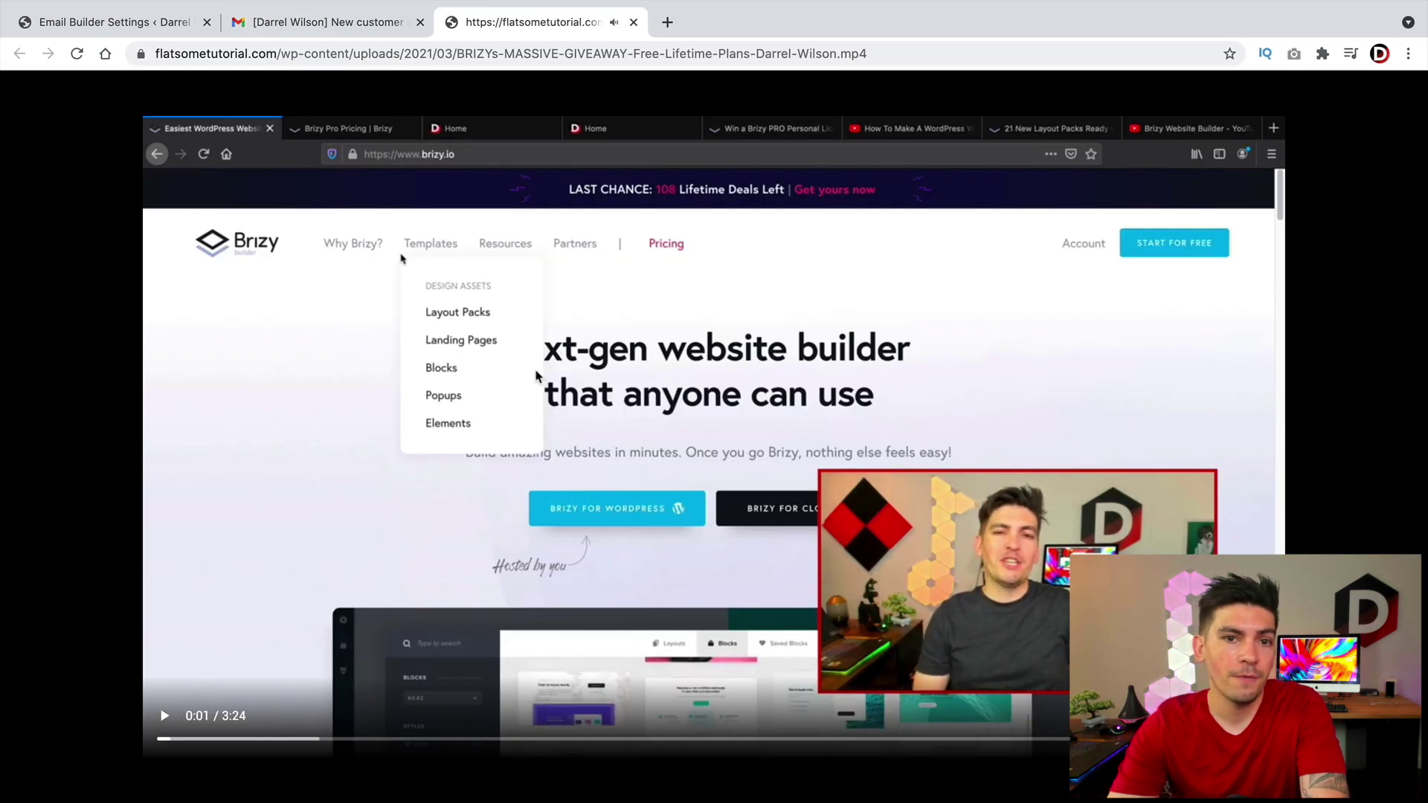
click(401, 24)
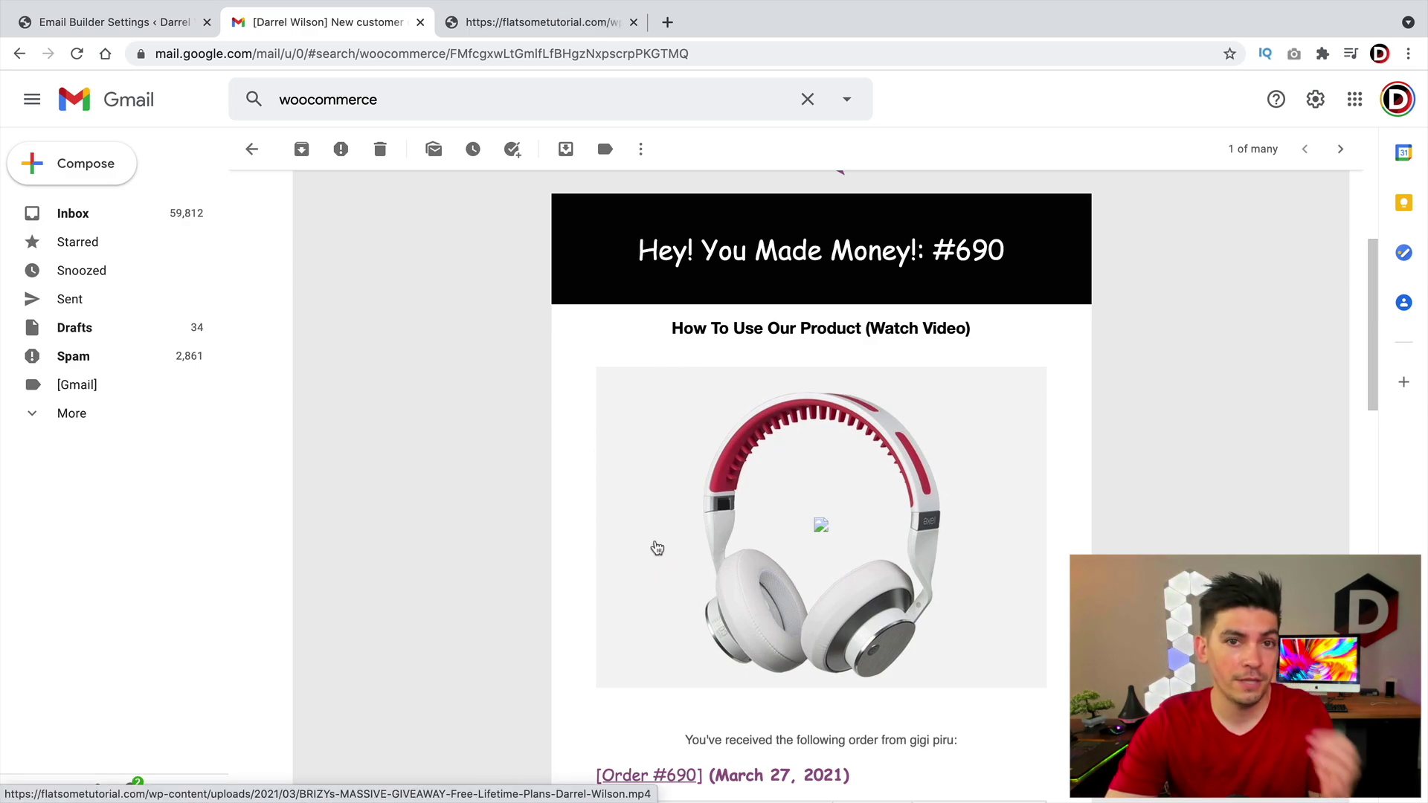
- Scroll through the rest of the Gmail order email, then return to the email builder
scroll(494, 399, down, 3)
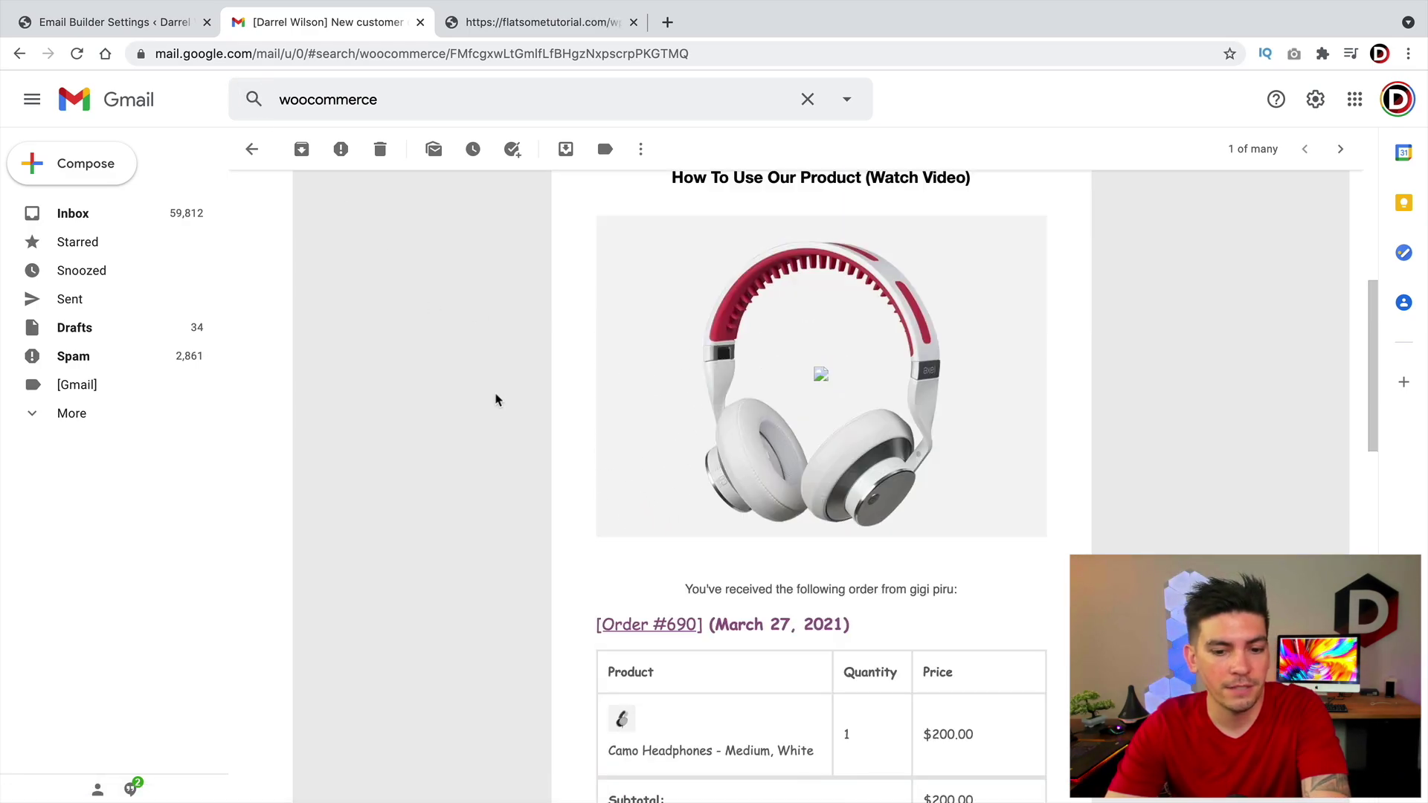
scroll(510, 408, down, 3)
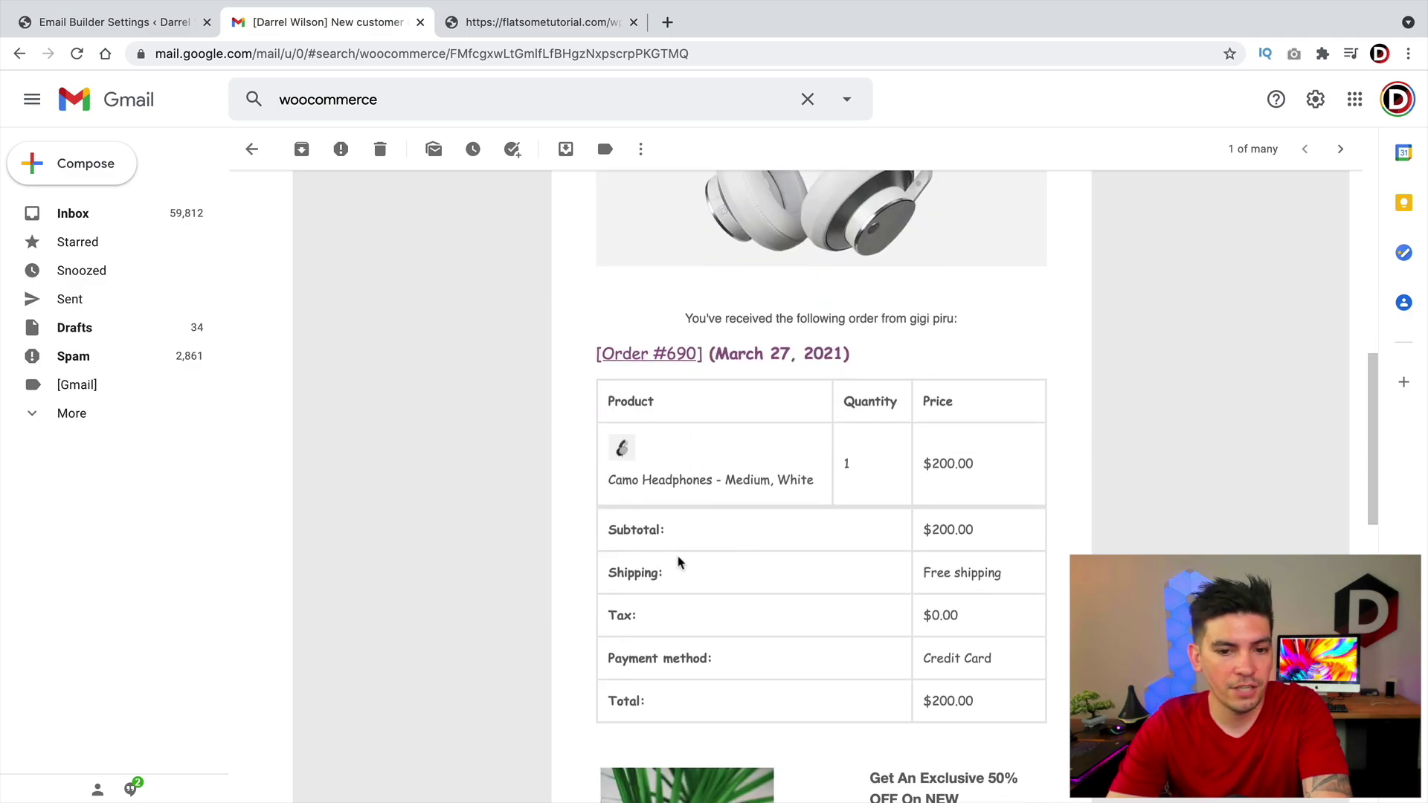
scroll(865, 607, down, 5)
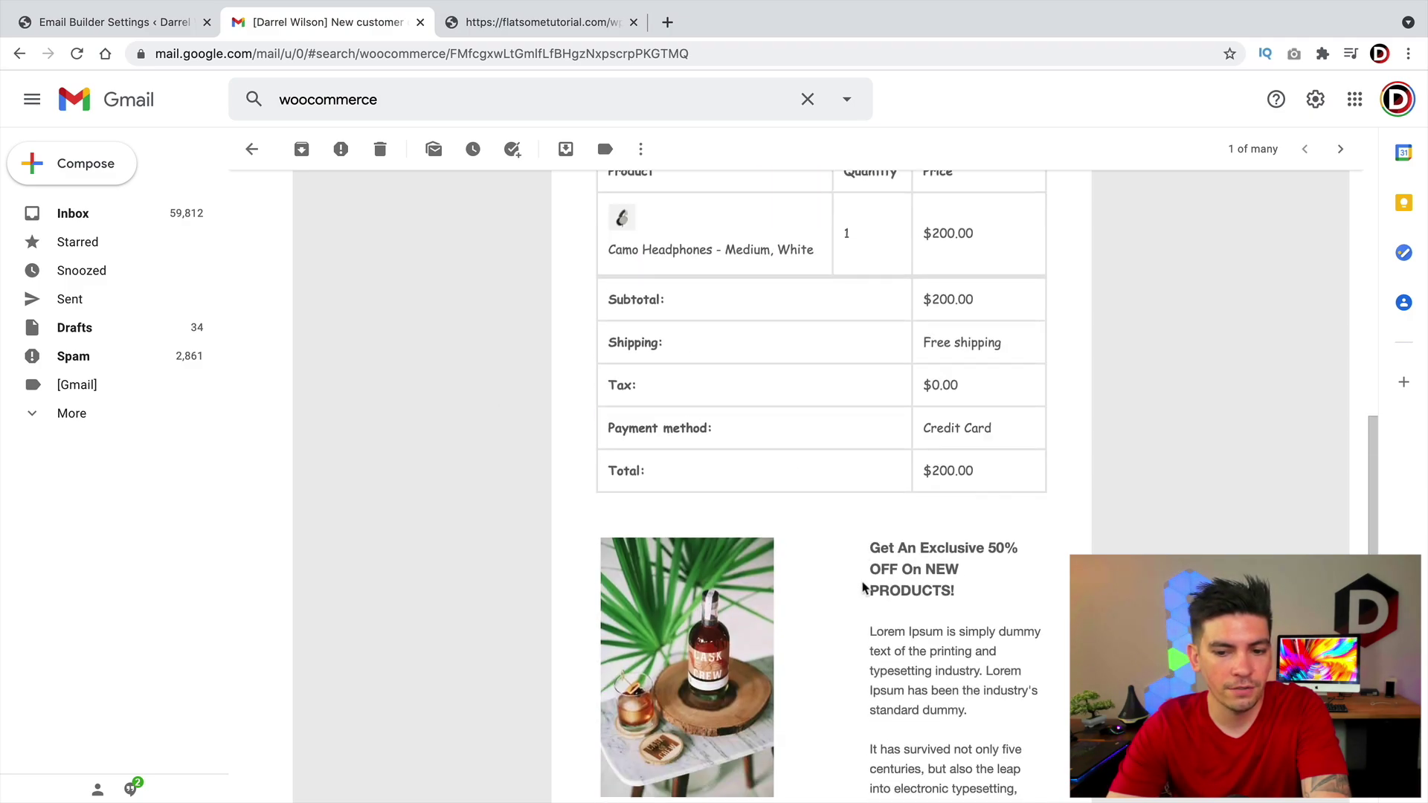
drag(889, 356, 998, 641)
scroll(994, 628, down, 2)
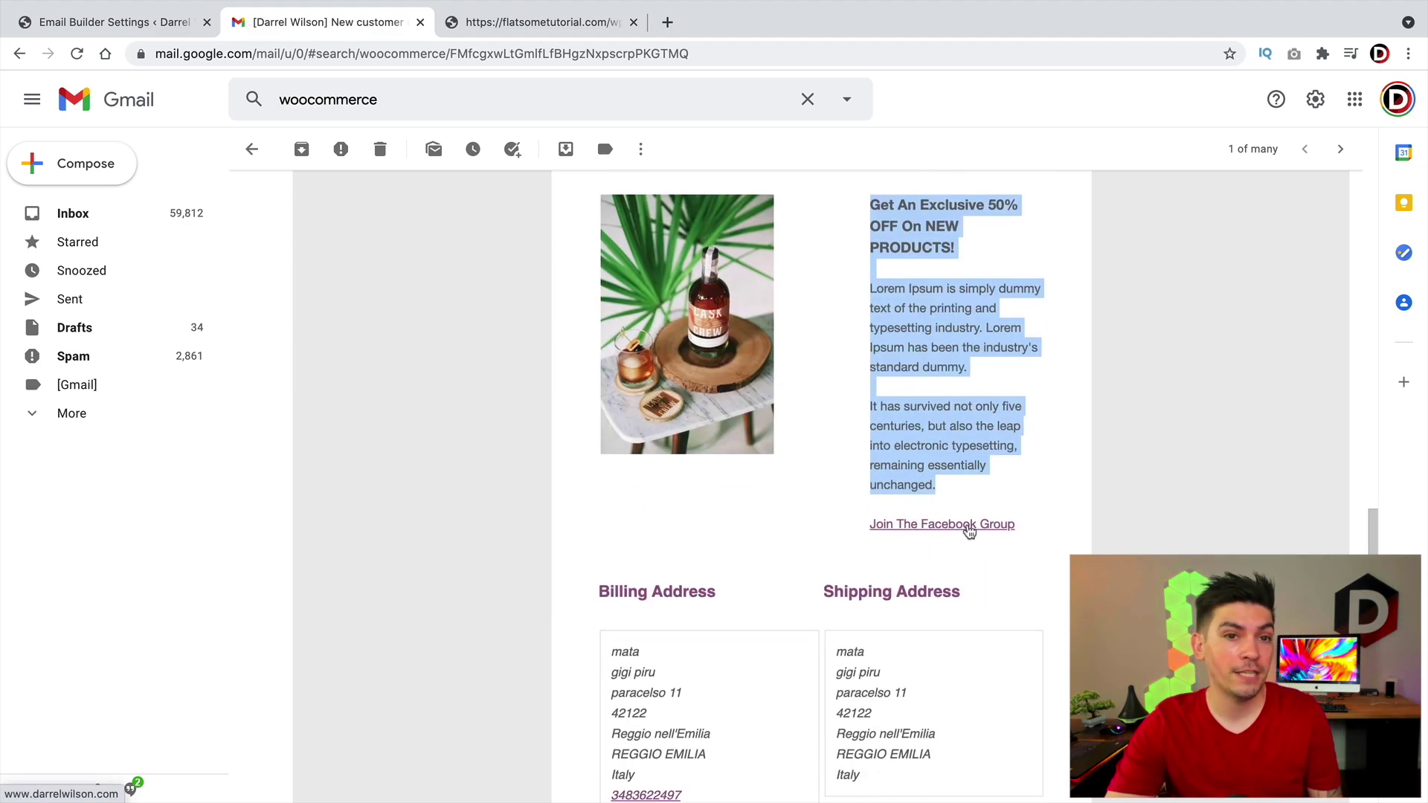
click(179, 24)
scroll(866, 547, down, 5)
scroll(877, 545, down, 2)
- Retitle the text block 'Join The Community!' and delete its sample paragraphs
click(788, 457)
scroll(147, 673, down, 1)
triple_click(148, 674)
text(Join The Community!)
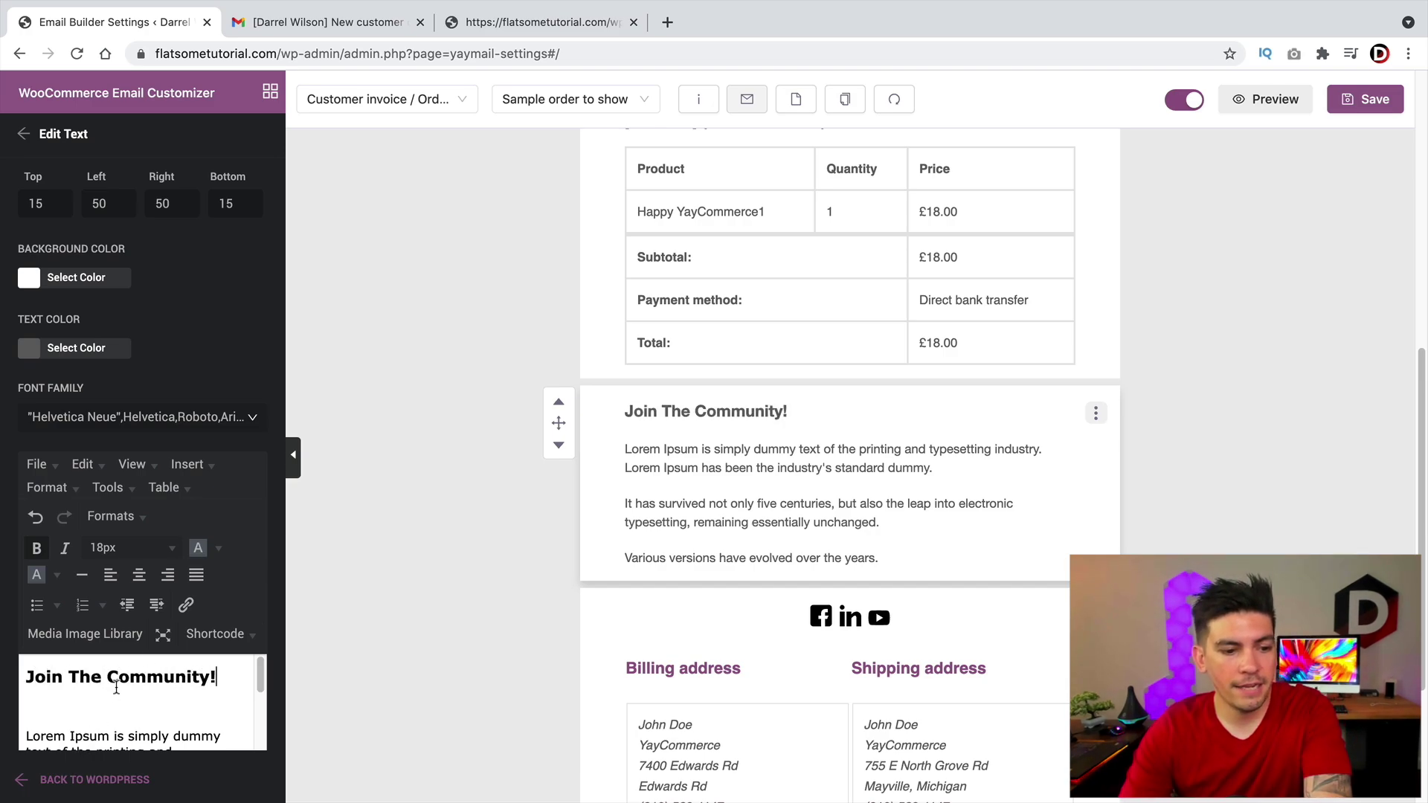
scroll(149, 700, down, 10)
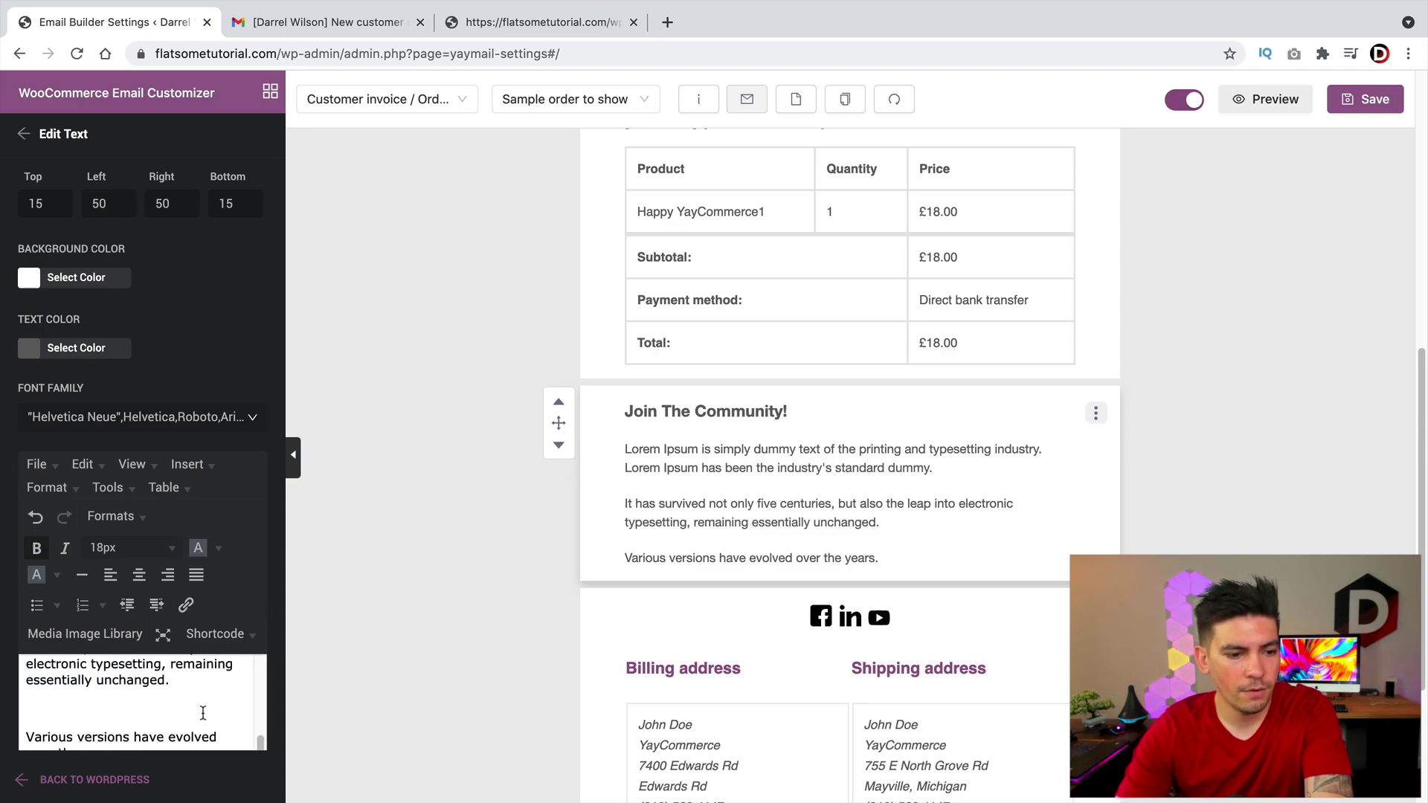
drag(212, 722, 29, 681)
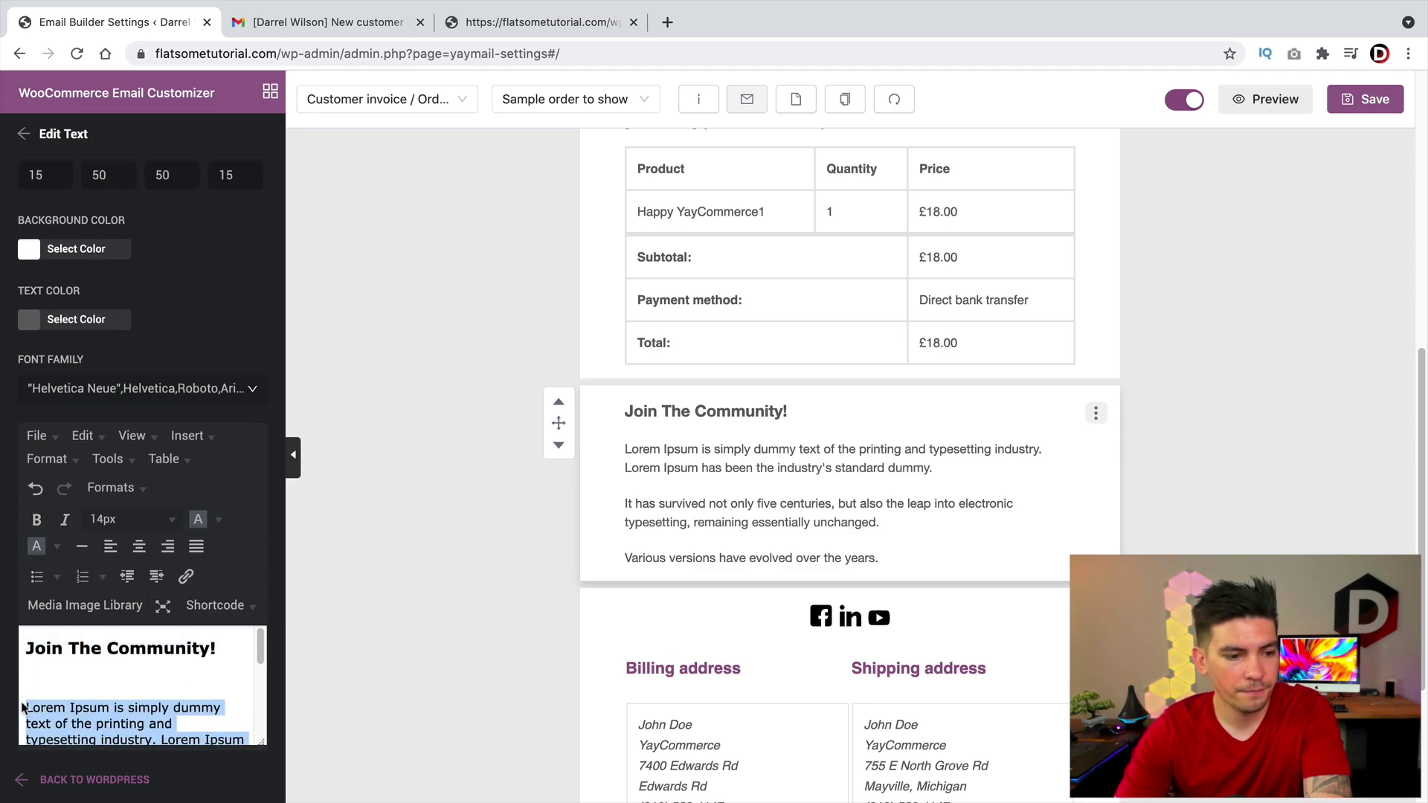
key(BackSpace)
- Insert 'FaceBook' so the heading reads 'Join The FaceBook Community!'
click(116, 658)
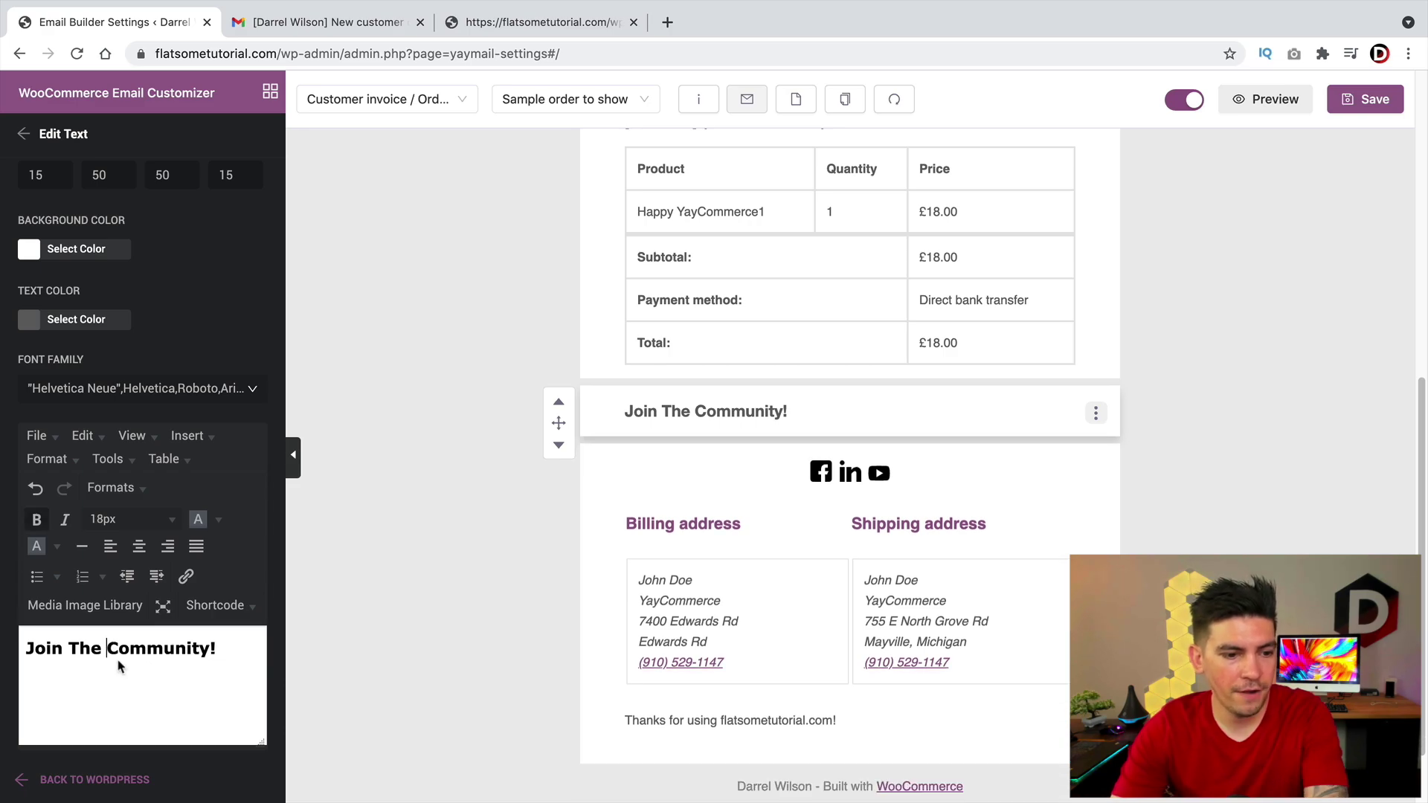
text(FaceBook)
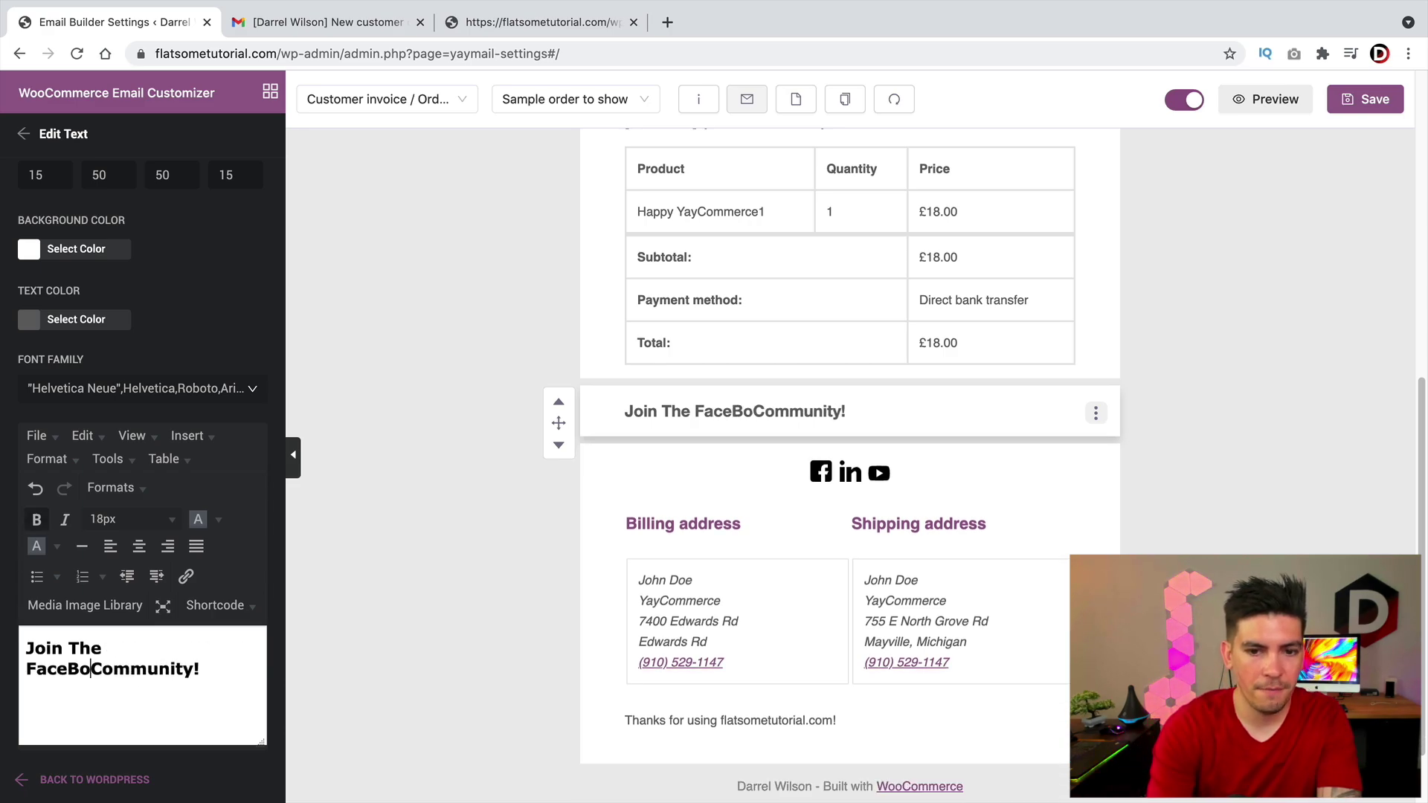
drag(137, 670, 27, 648)
click(186, 576)
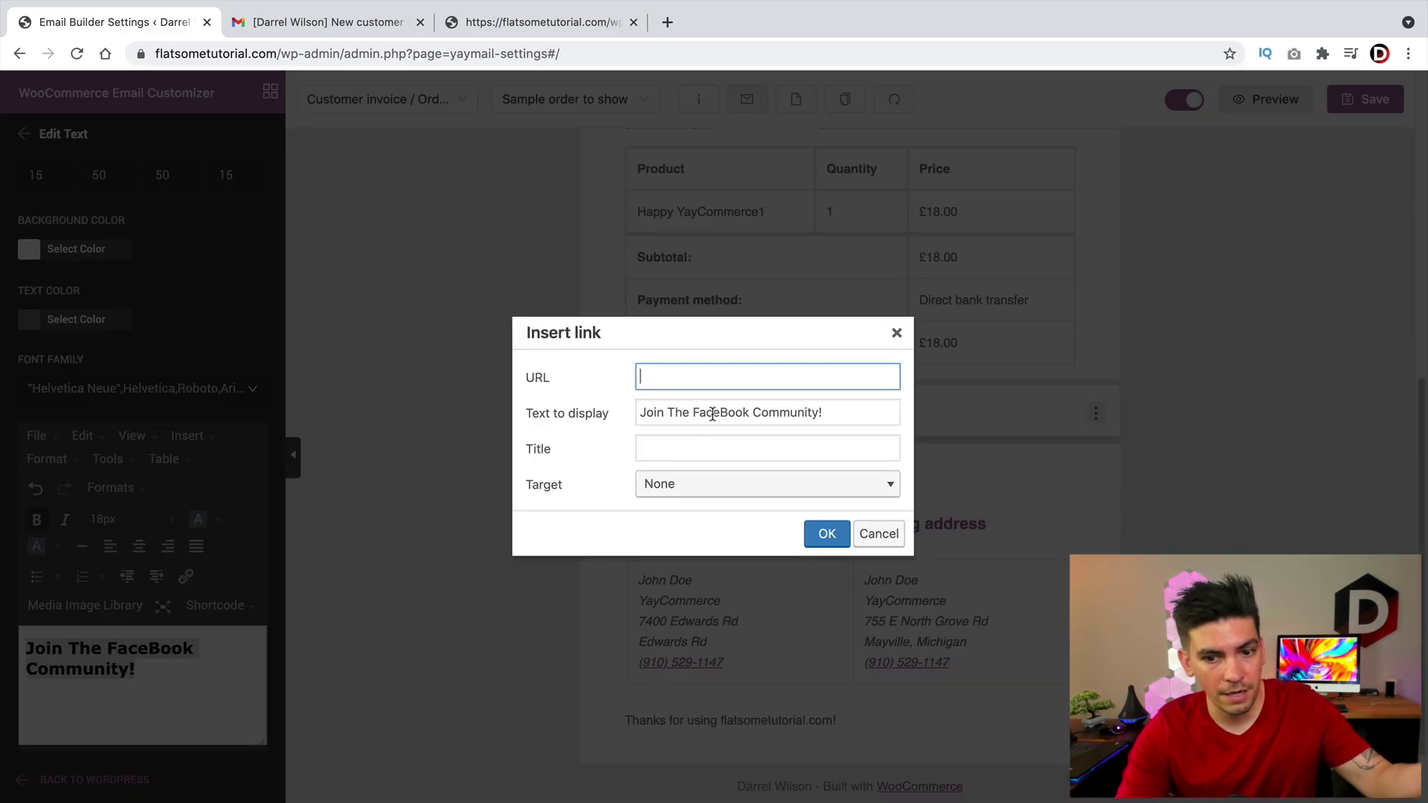
click(877, 534)
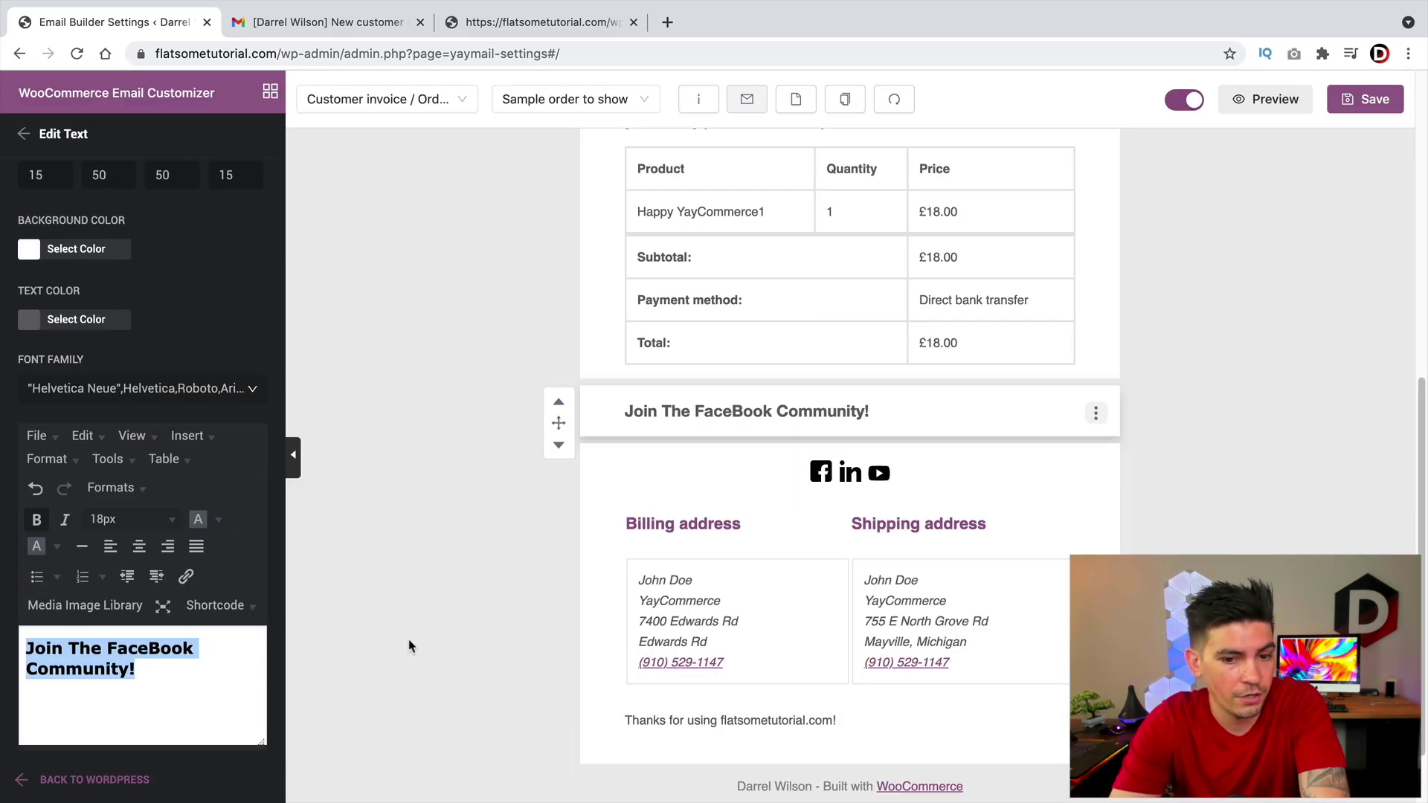
scroll(794, 615, up, 6)
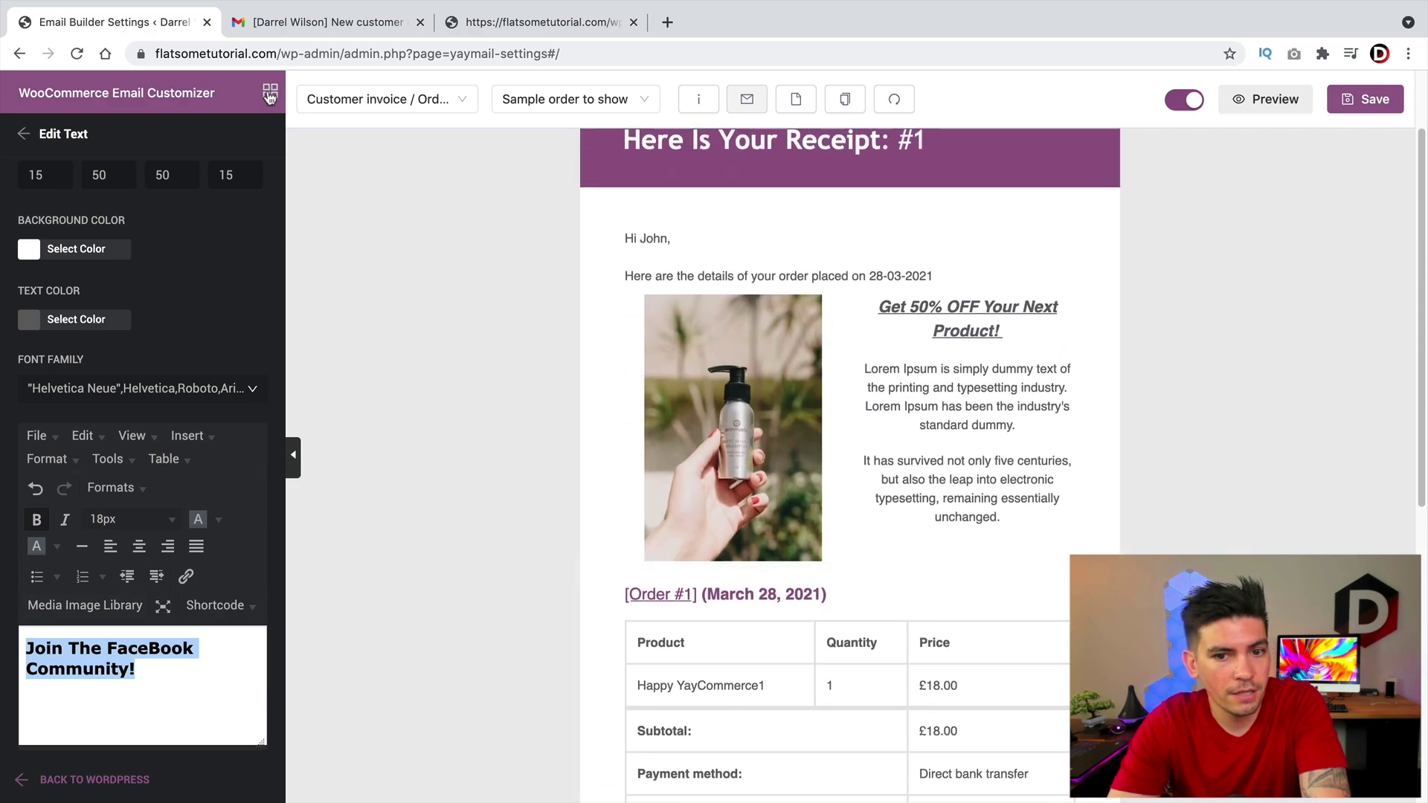
click(269, 94)
scroll(746, 520, down, 3)
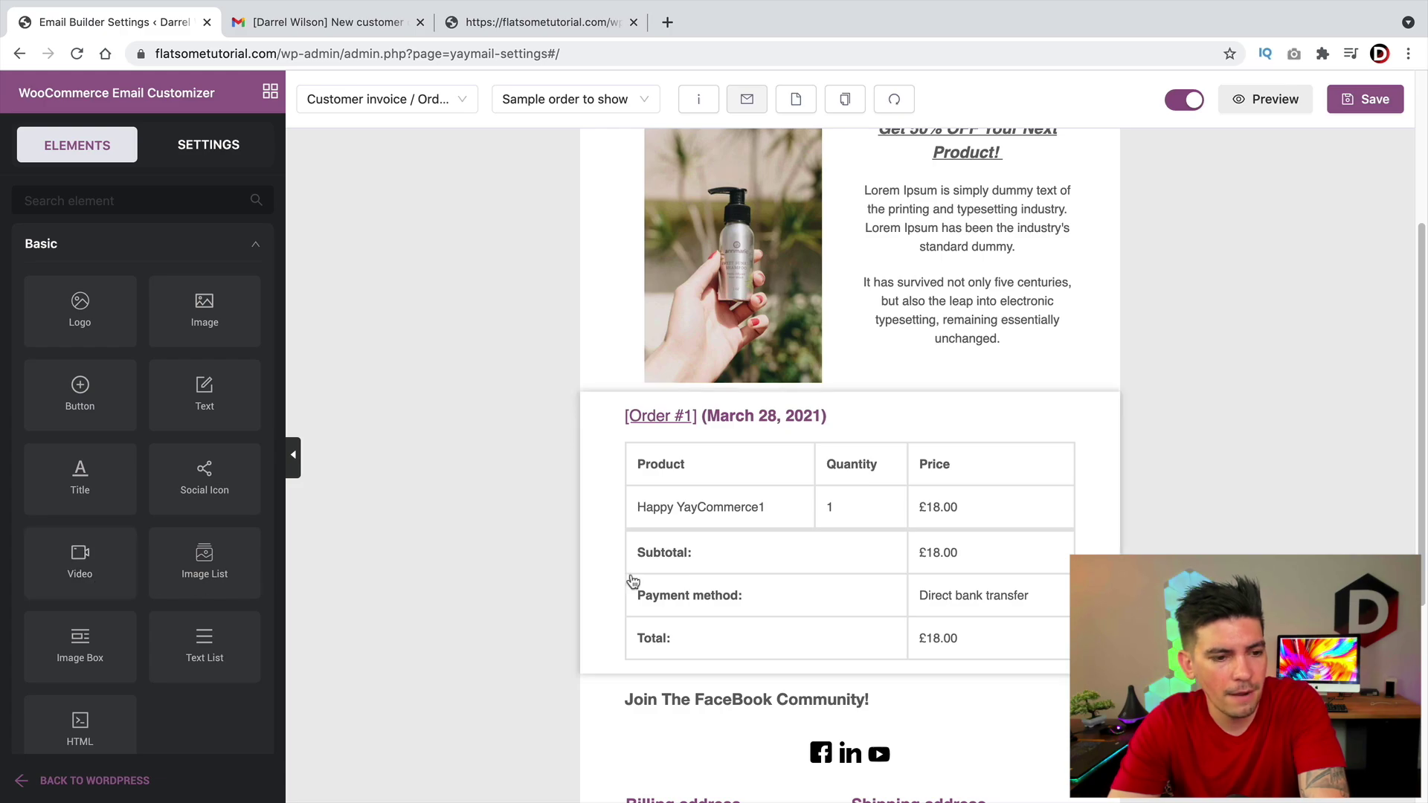
scroll(526, 564, down, 3)
scroll(532, 558, up, 2)
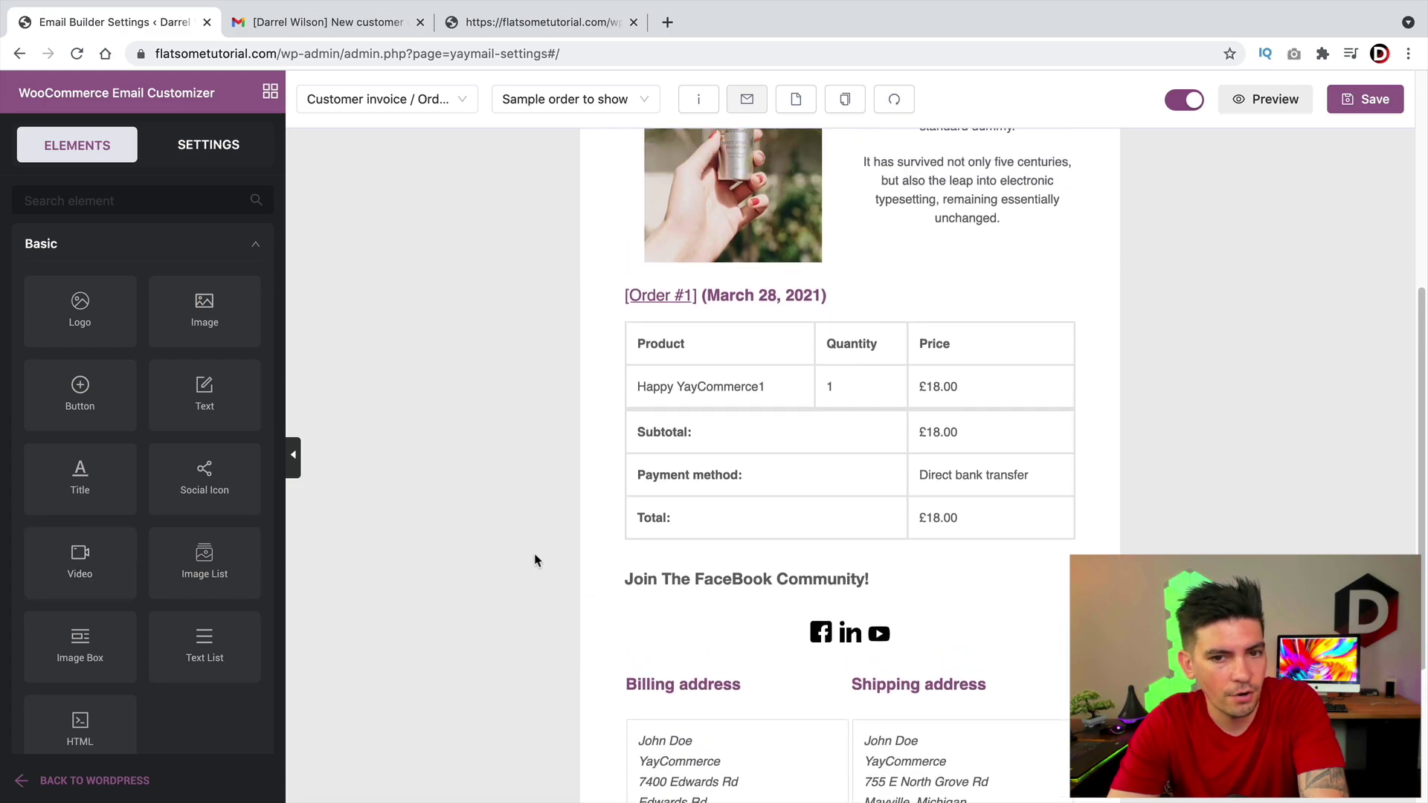
- Add a Video block below the order totals and start choosing its overlay image
drag(102, 567, 850, 610)
scroll(1237, 484, down, 4)
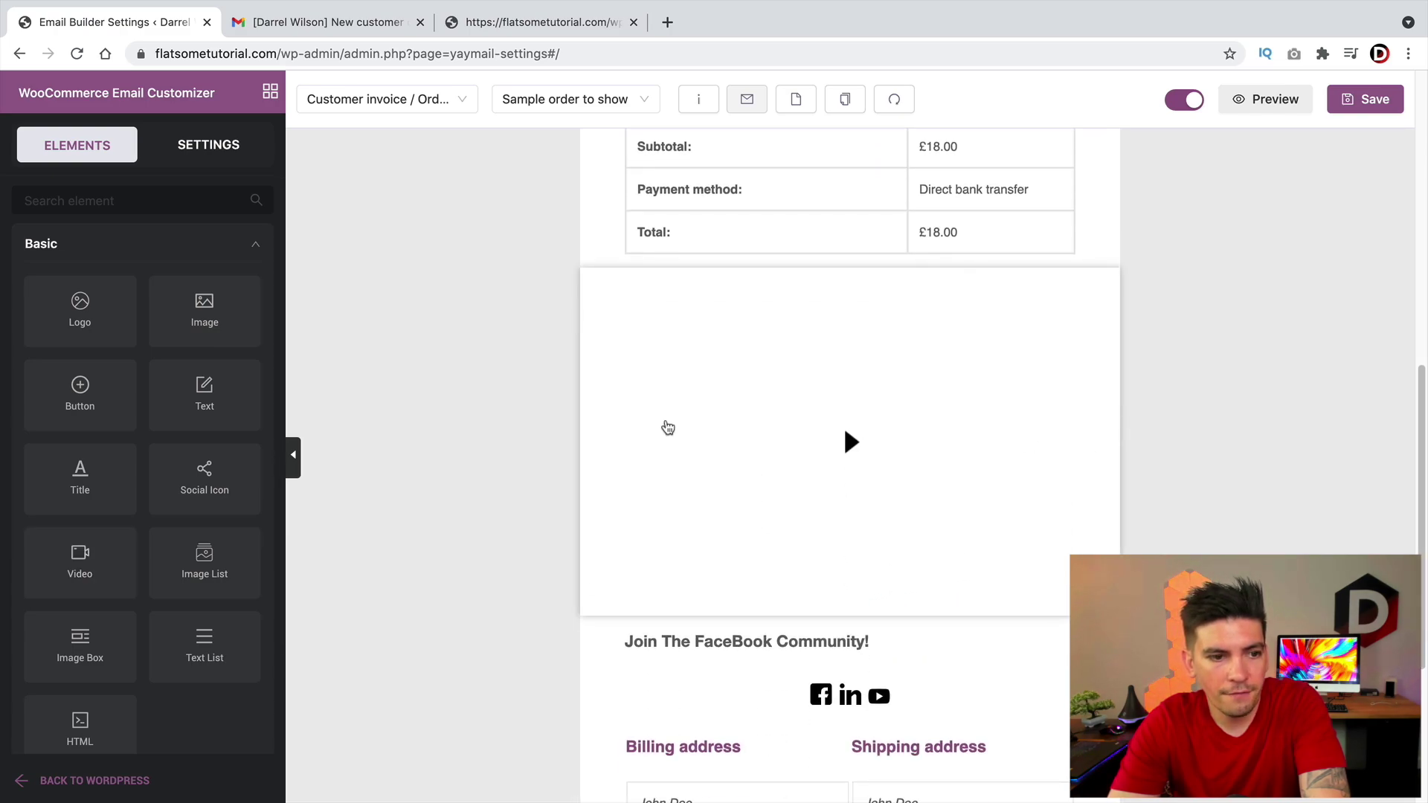
click(843, 438)
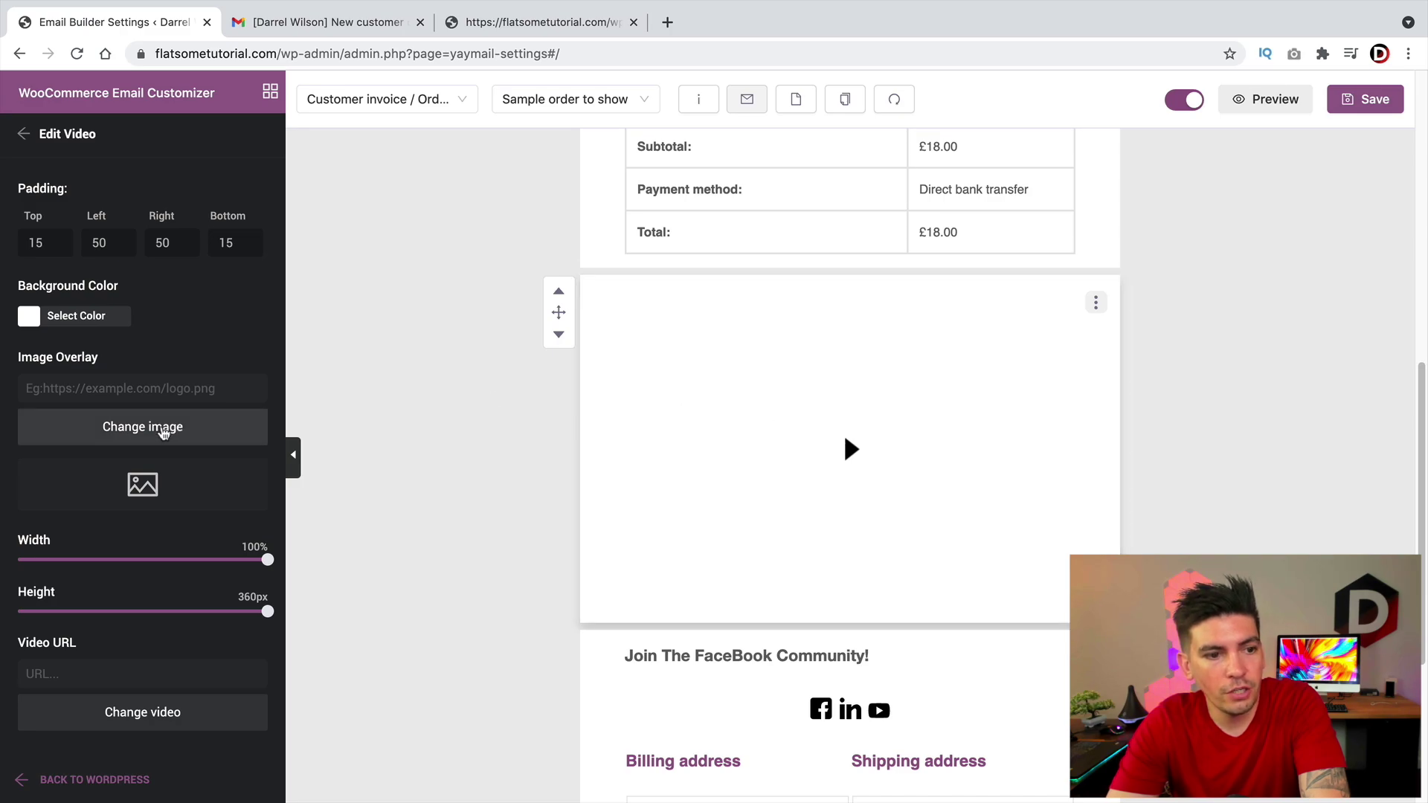
click(160, 432)
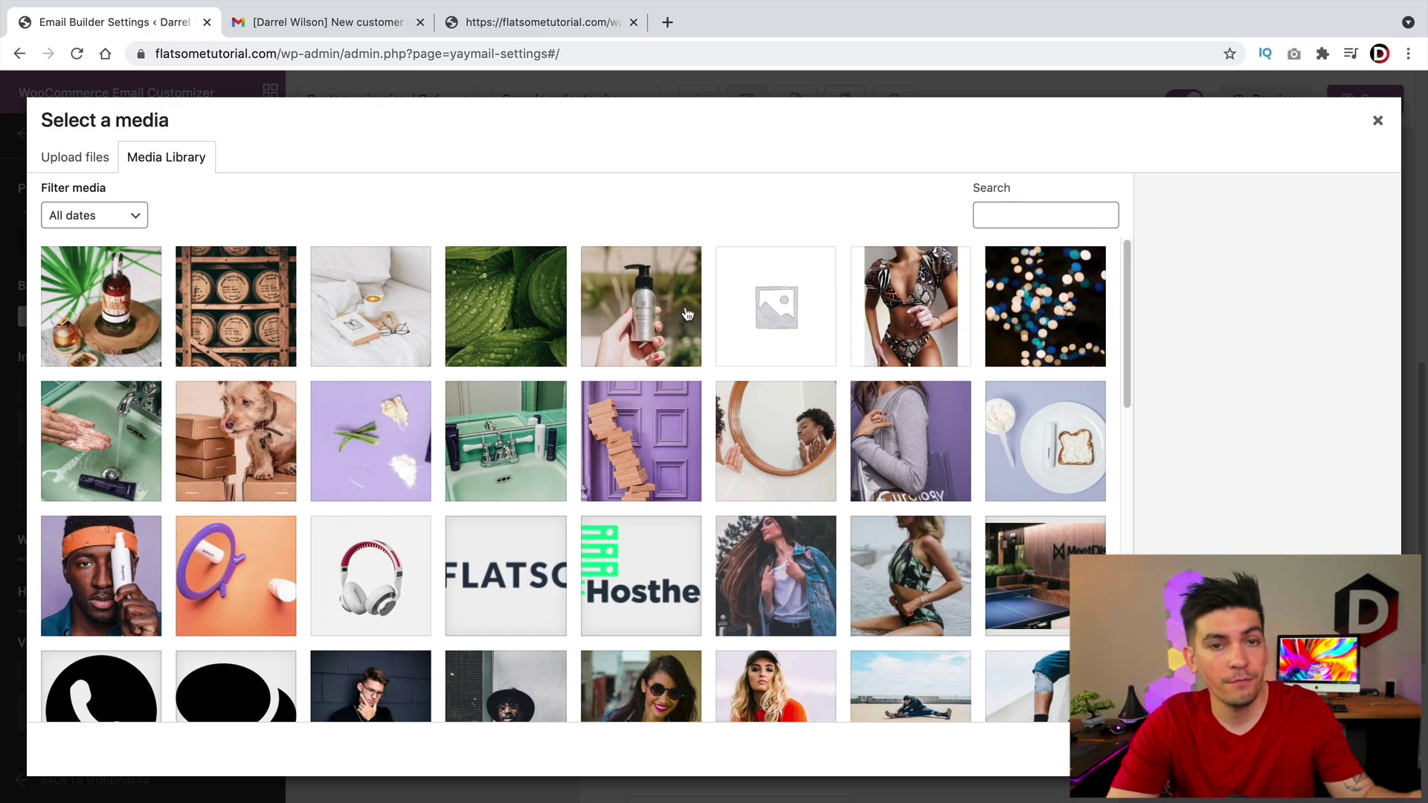
- Use the woman-in-red-sweater photo as the video's overlay image
scroll(693, 309, down, 2)
scroll(744, 387, down, 1)
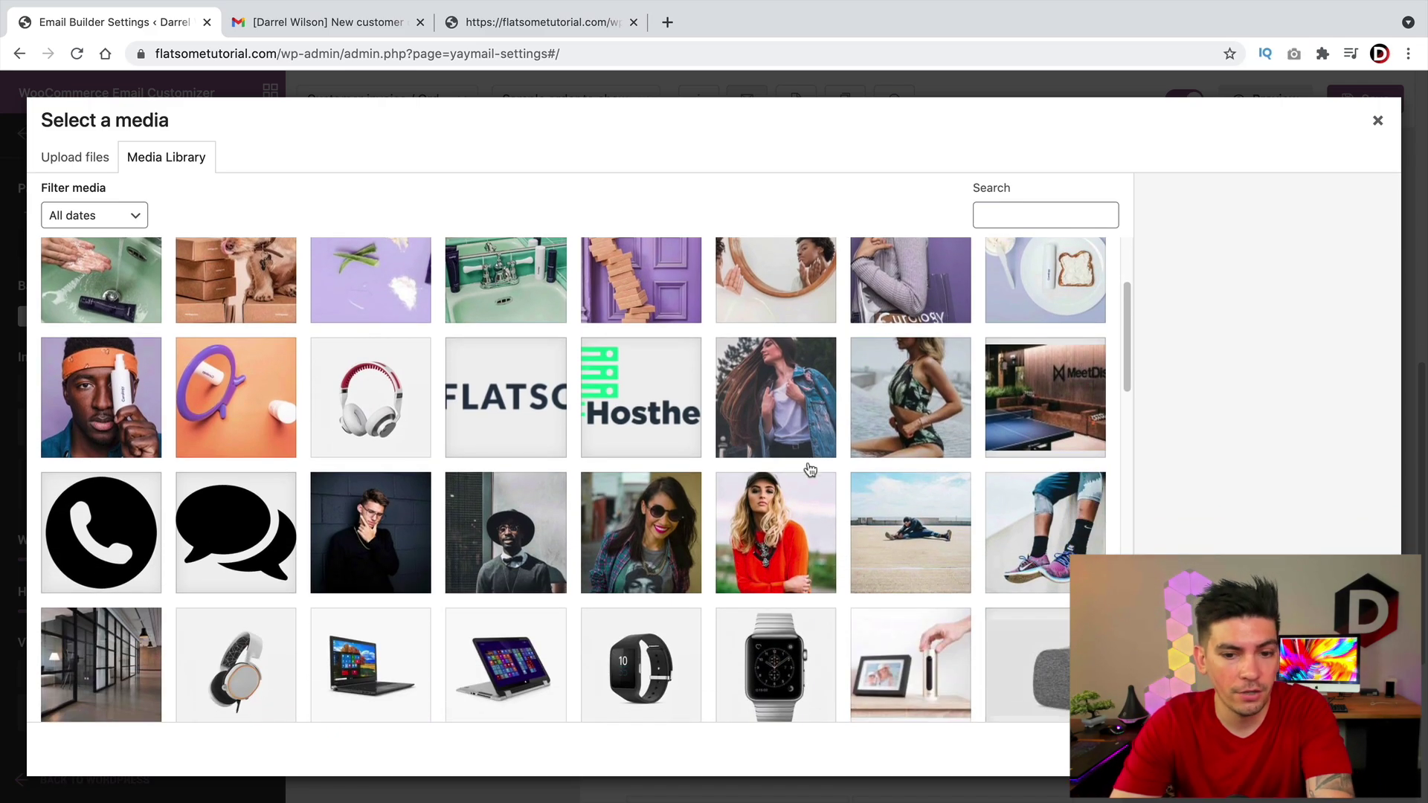
click(821, 417)
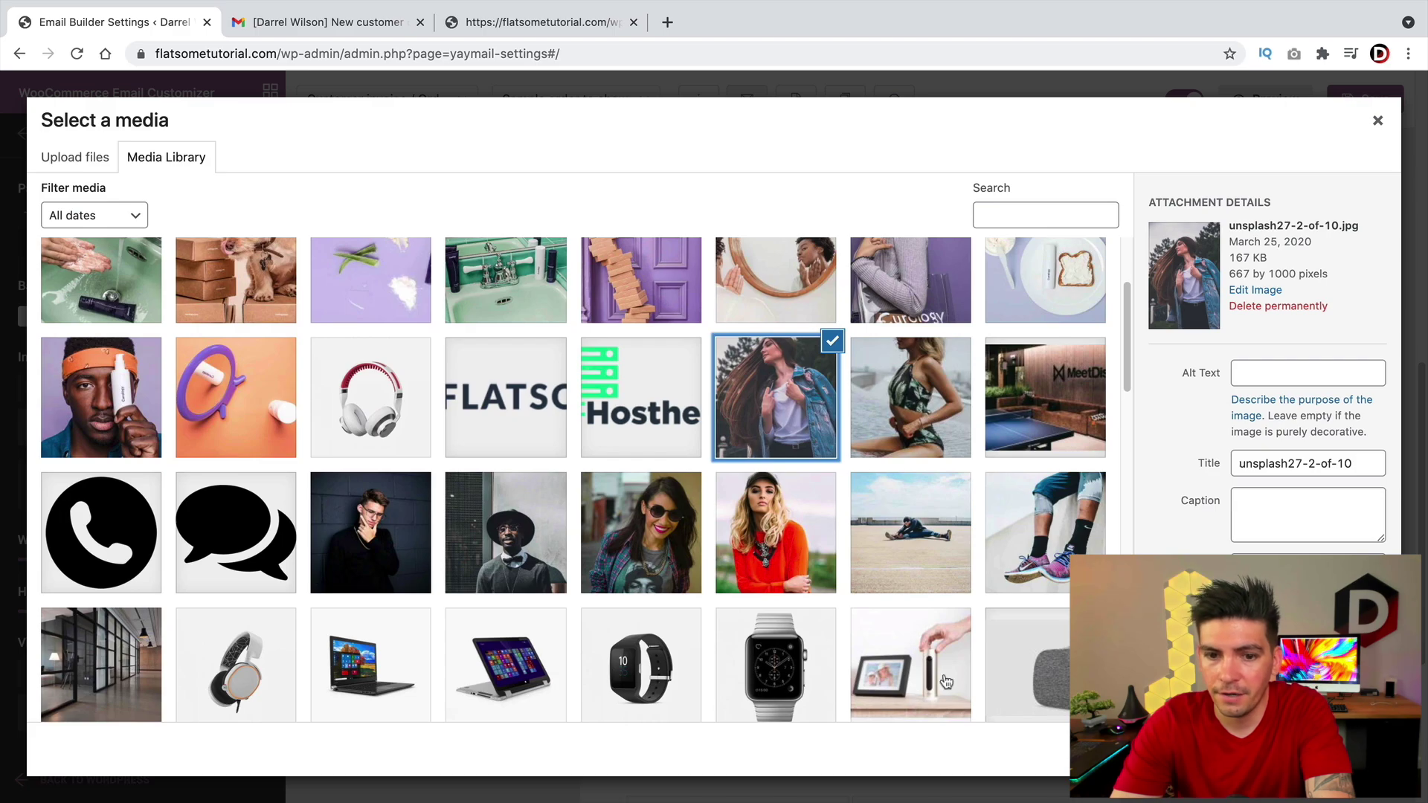
click(788, 515)
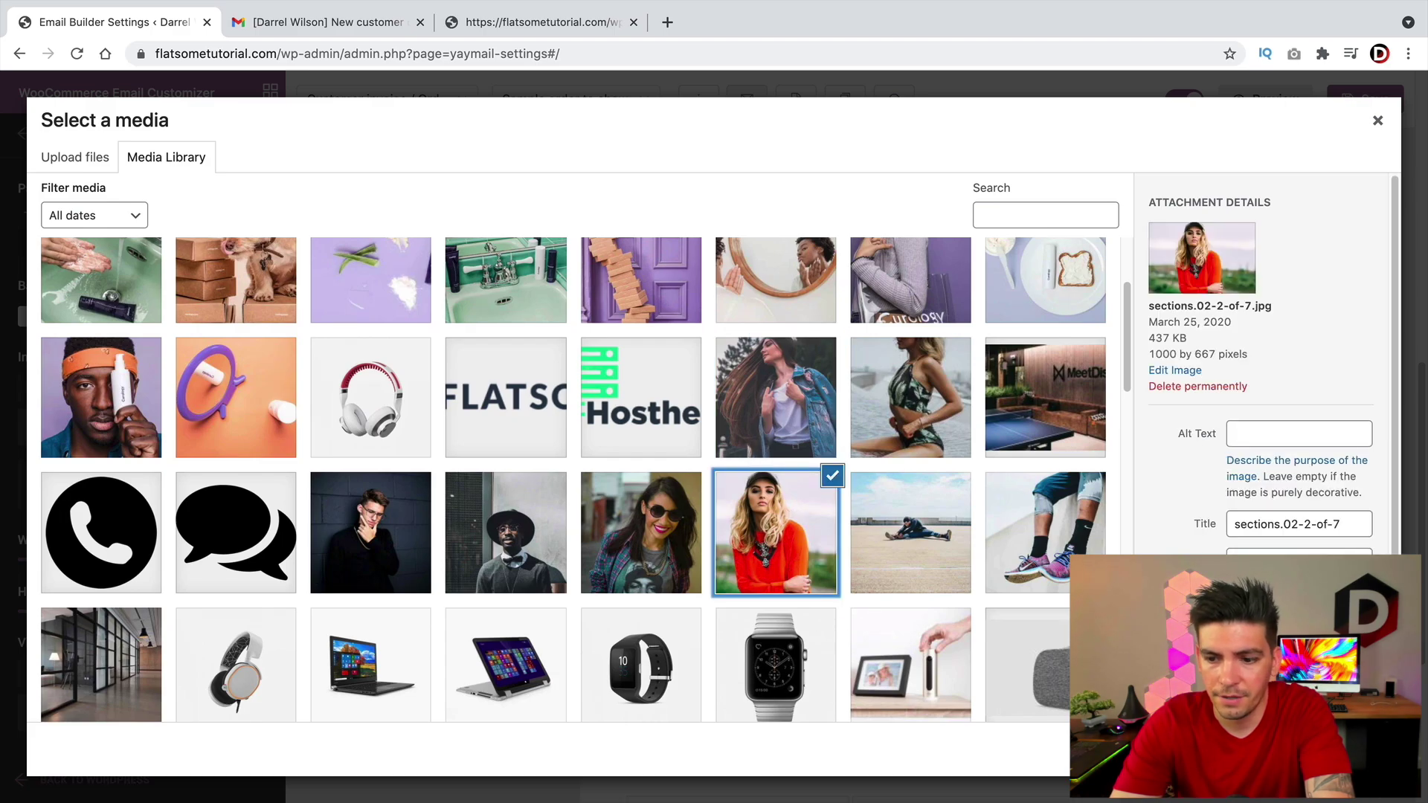
click(1350, 752)
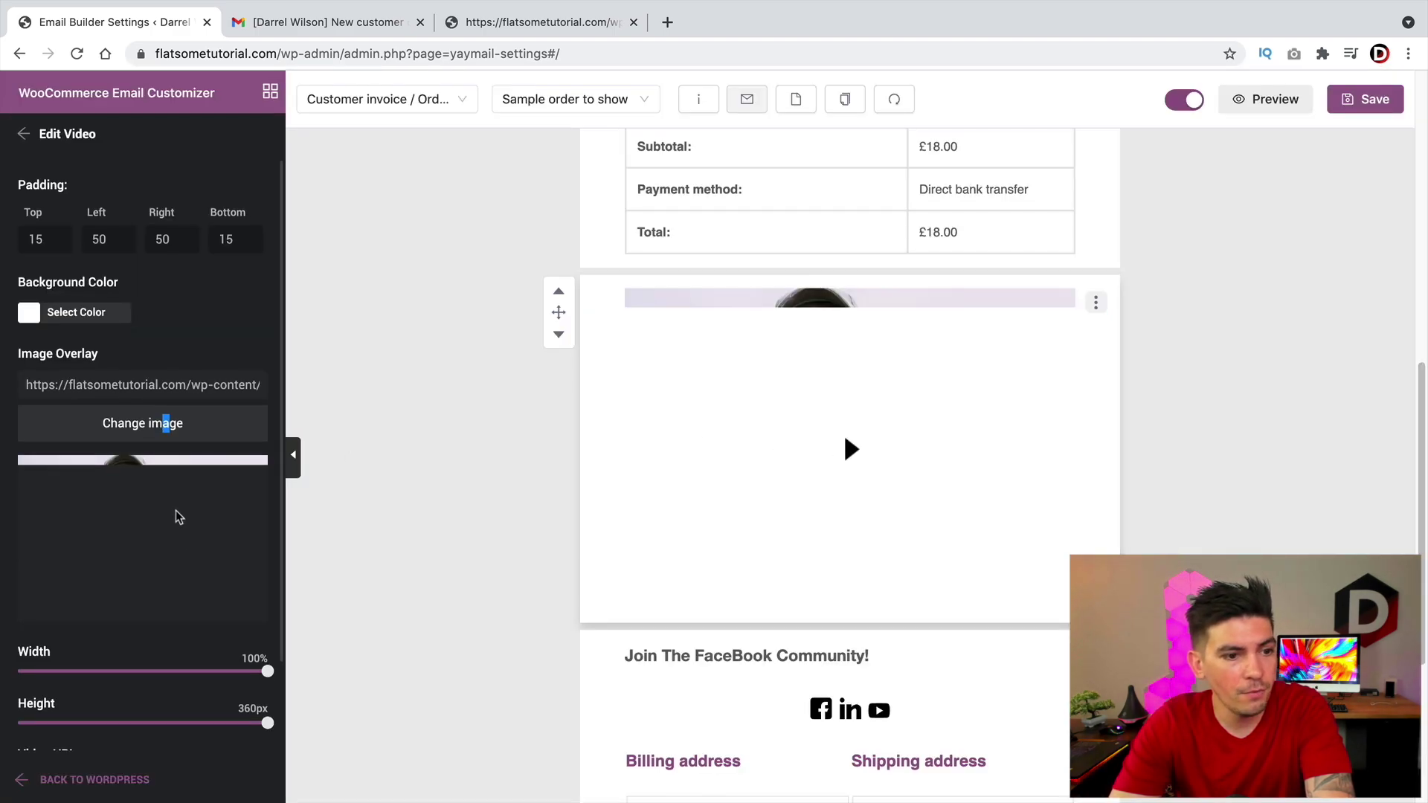
scroll(137, 531, down, 2)
click(139, 679)
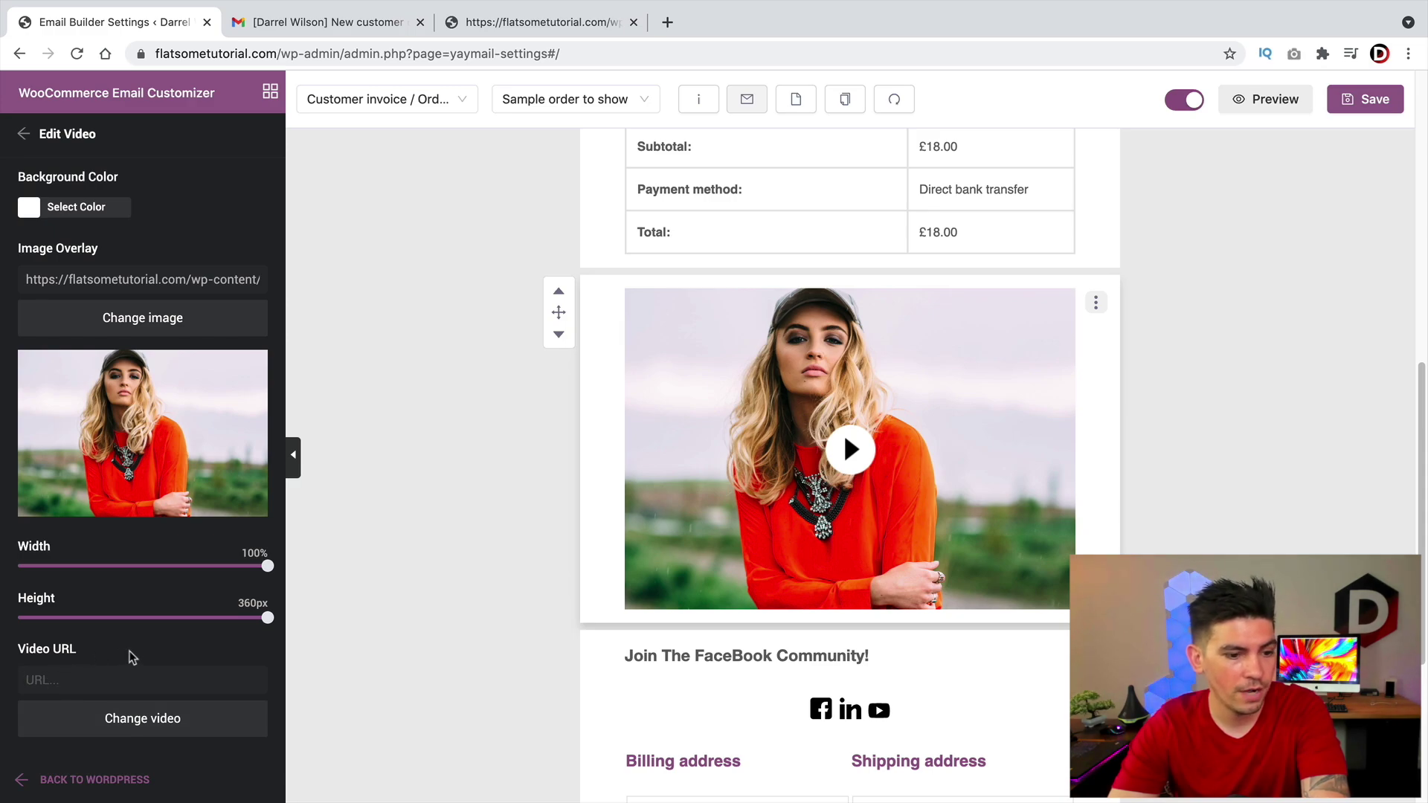
scroll(130, 658, up, 3)
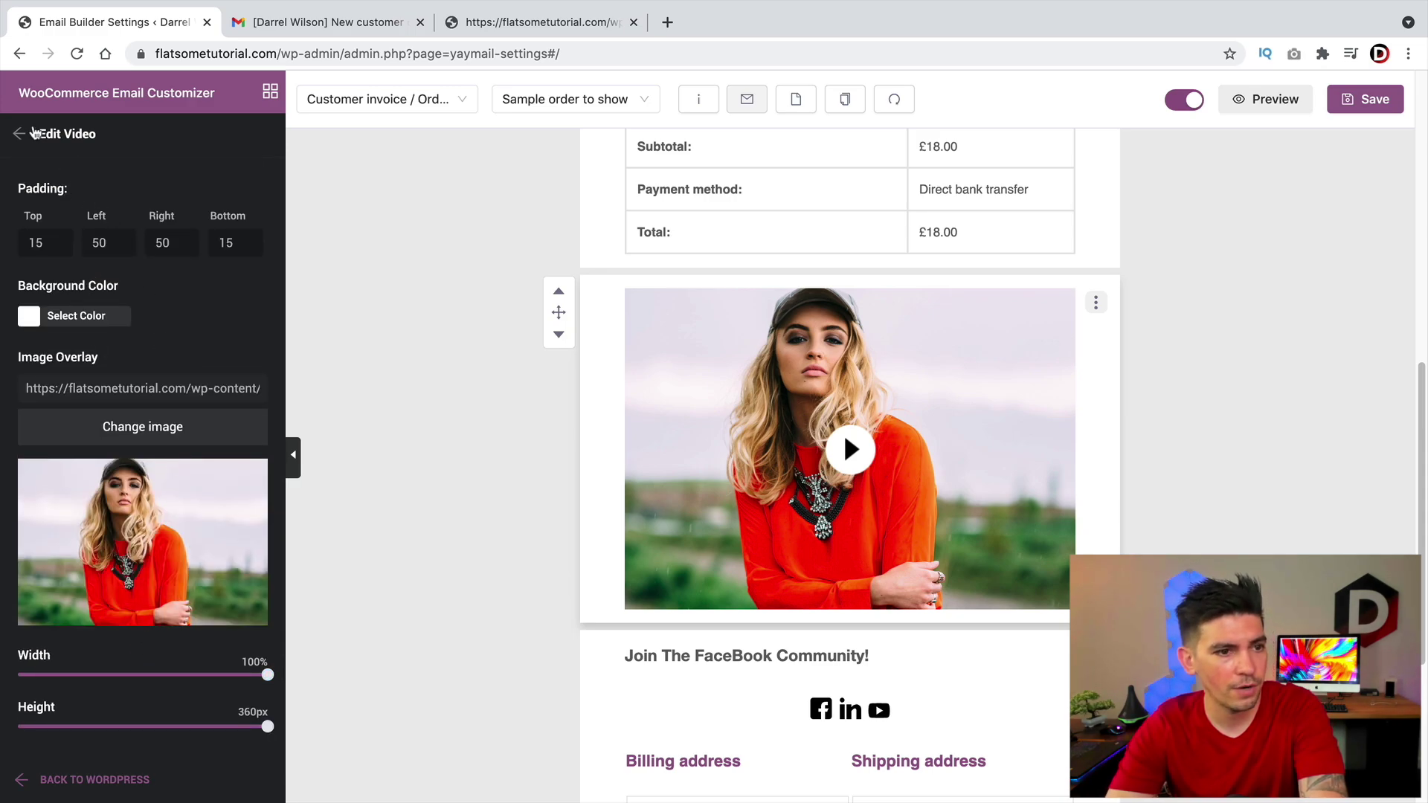
- Leave the video settings and browse the template's General settings on the Settings tab
click(33, 134)
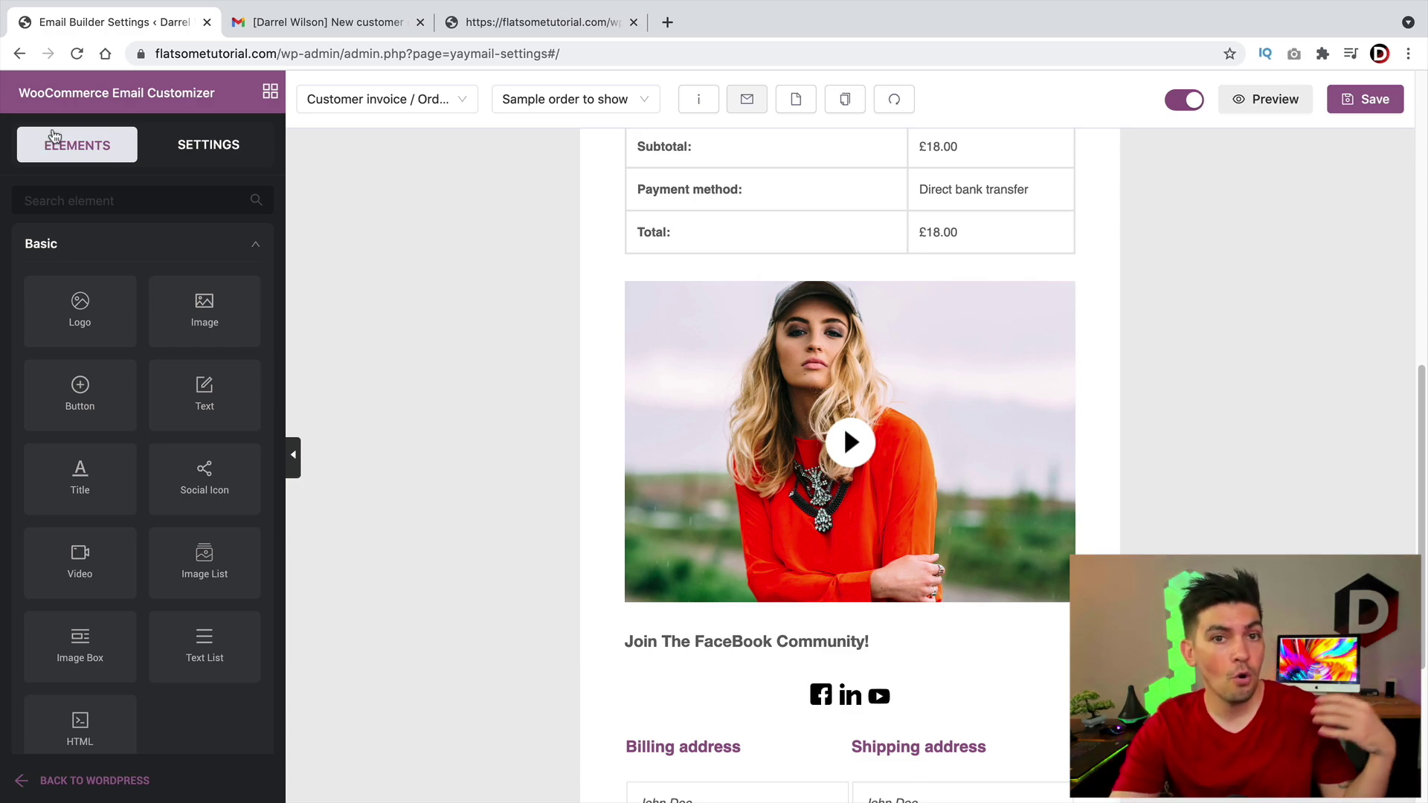
click(212, 152)
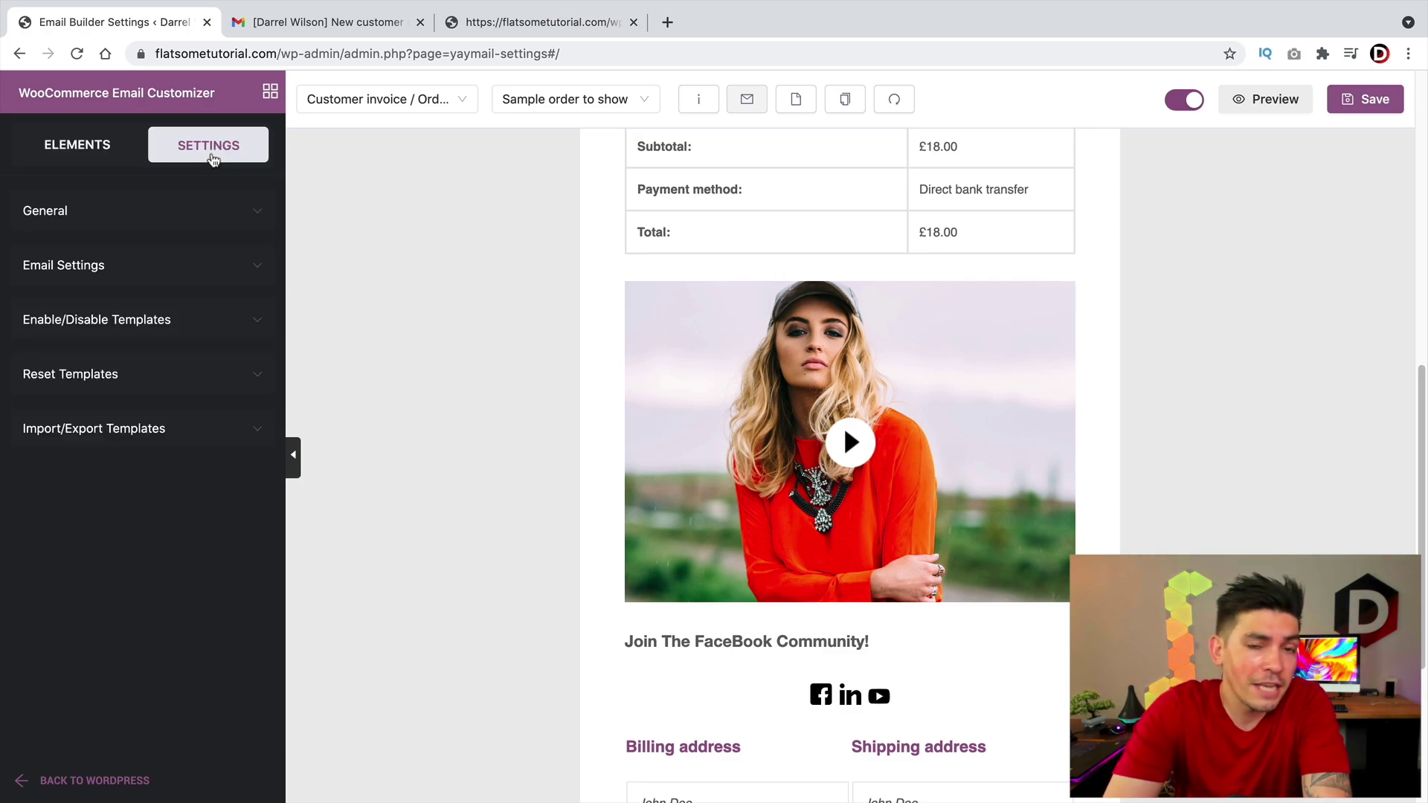
click(250, 209)
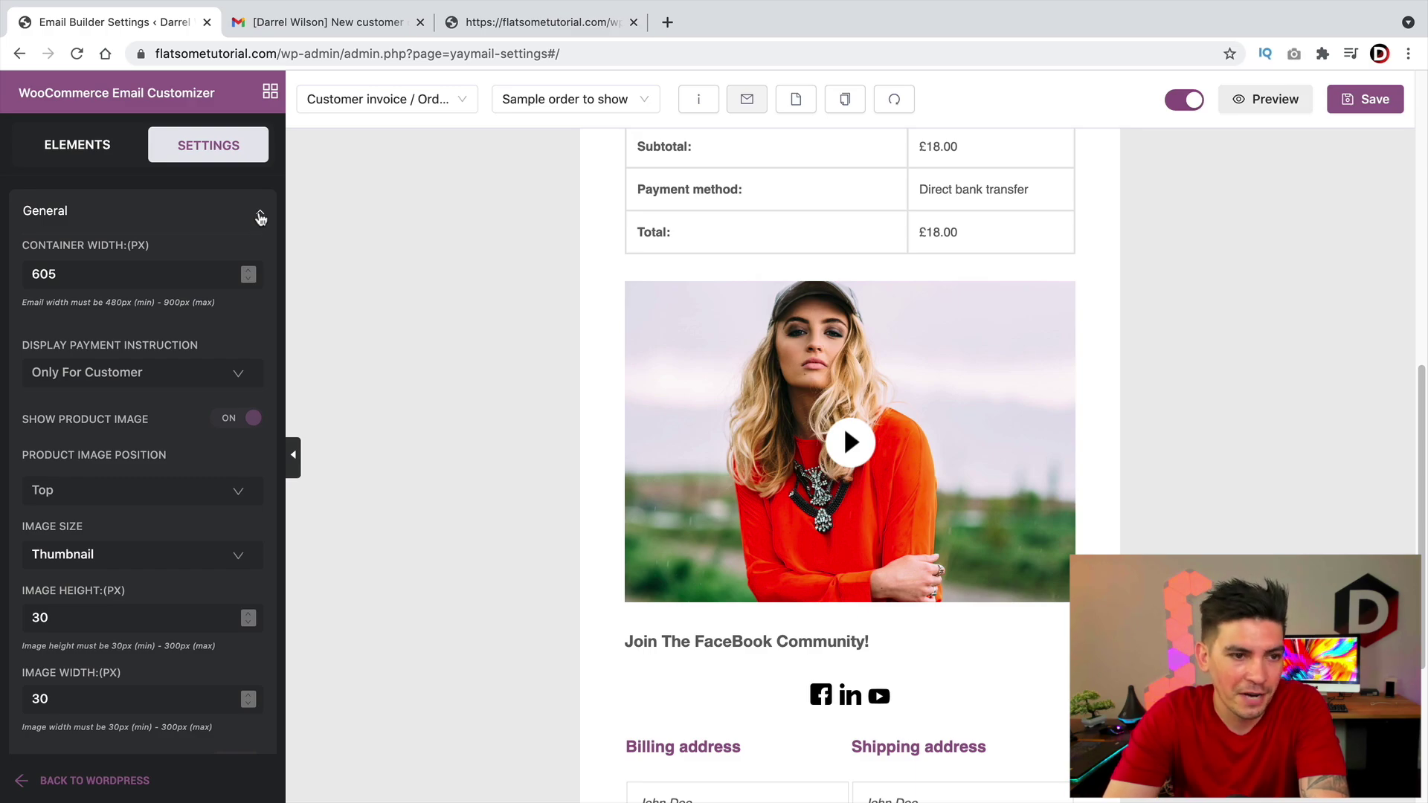
click(259, 215)
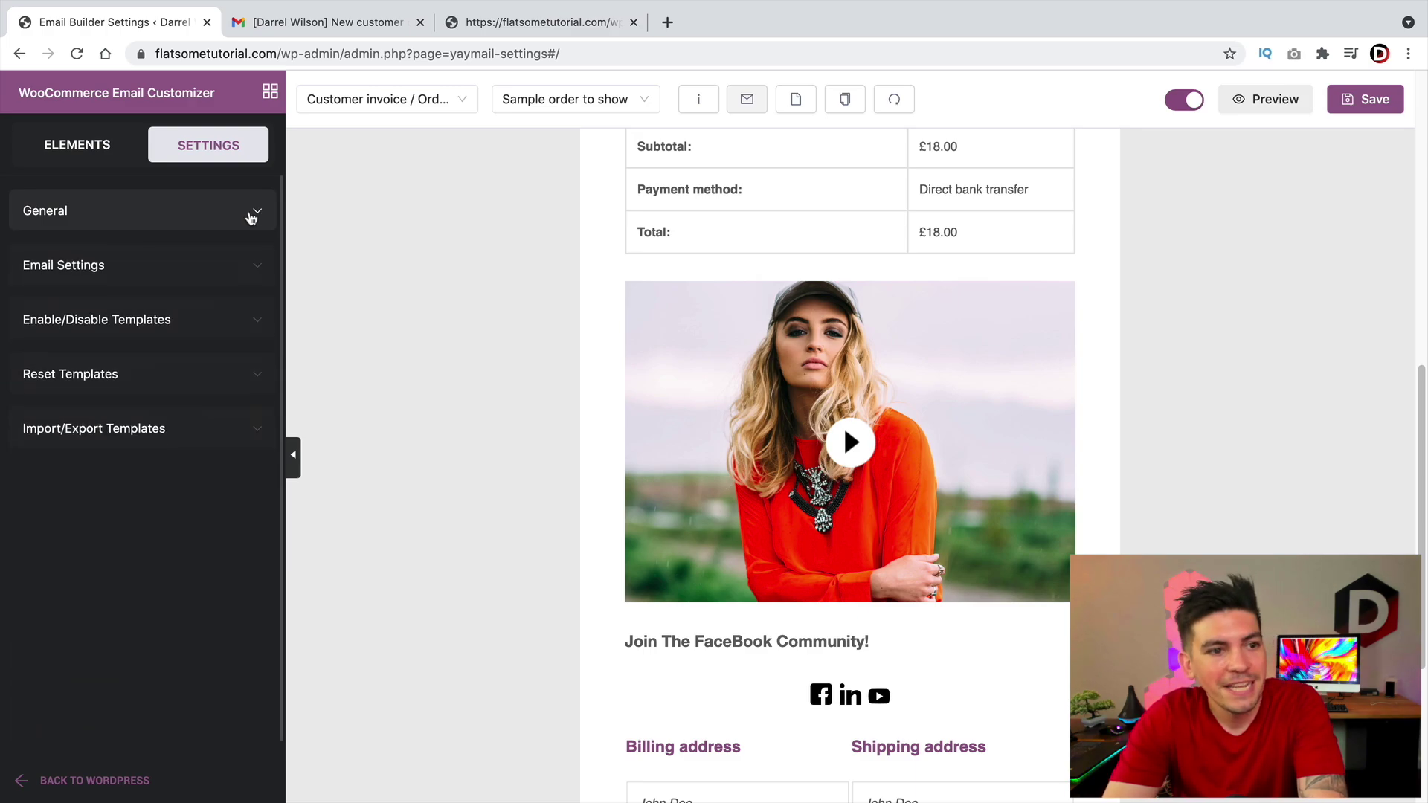
click(179, 227)
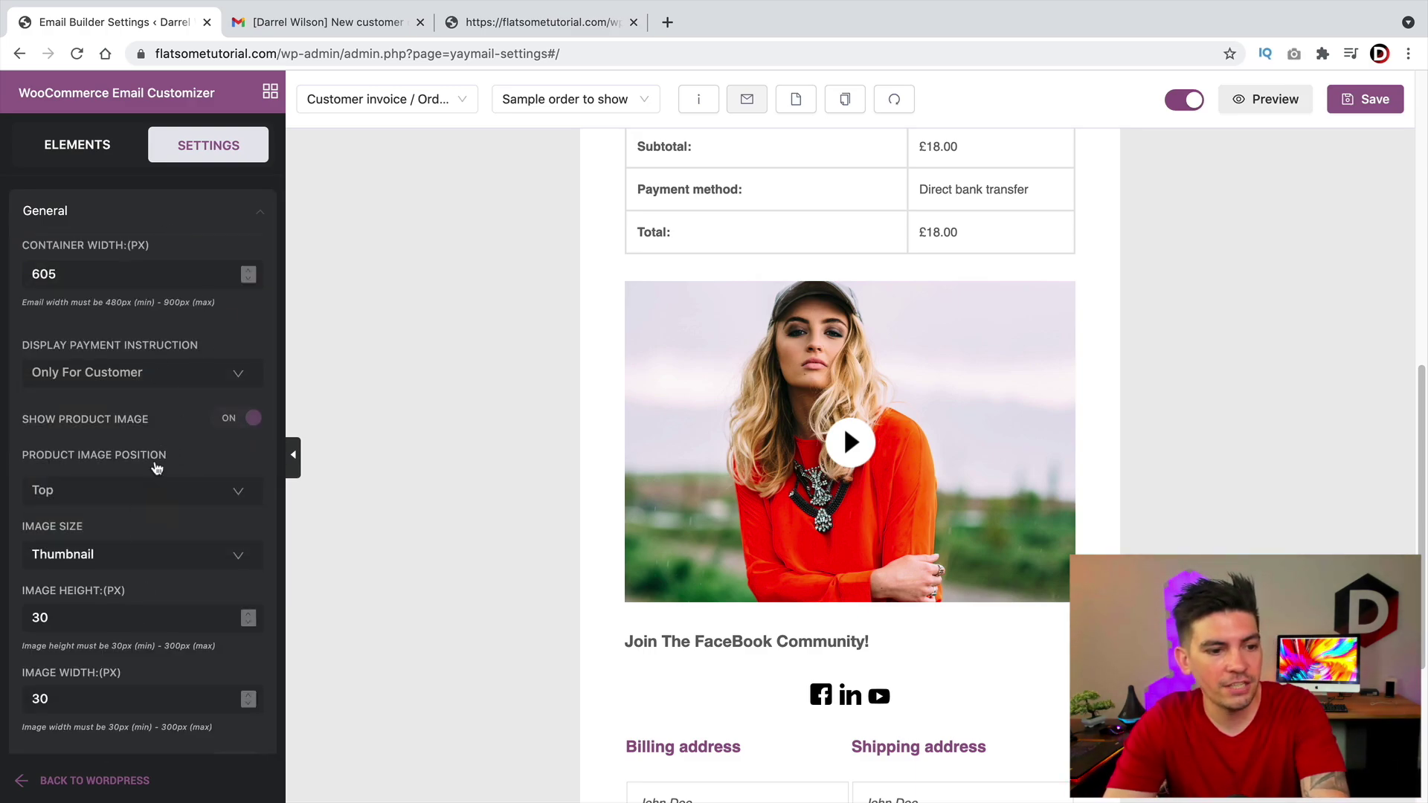
scroll(170, 600, down, 2)
scroll(133, 586, up, 2)
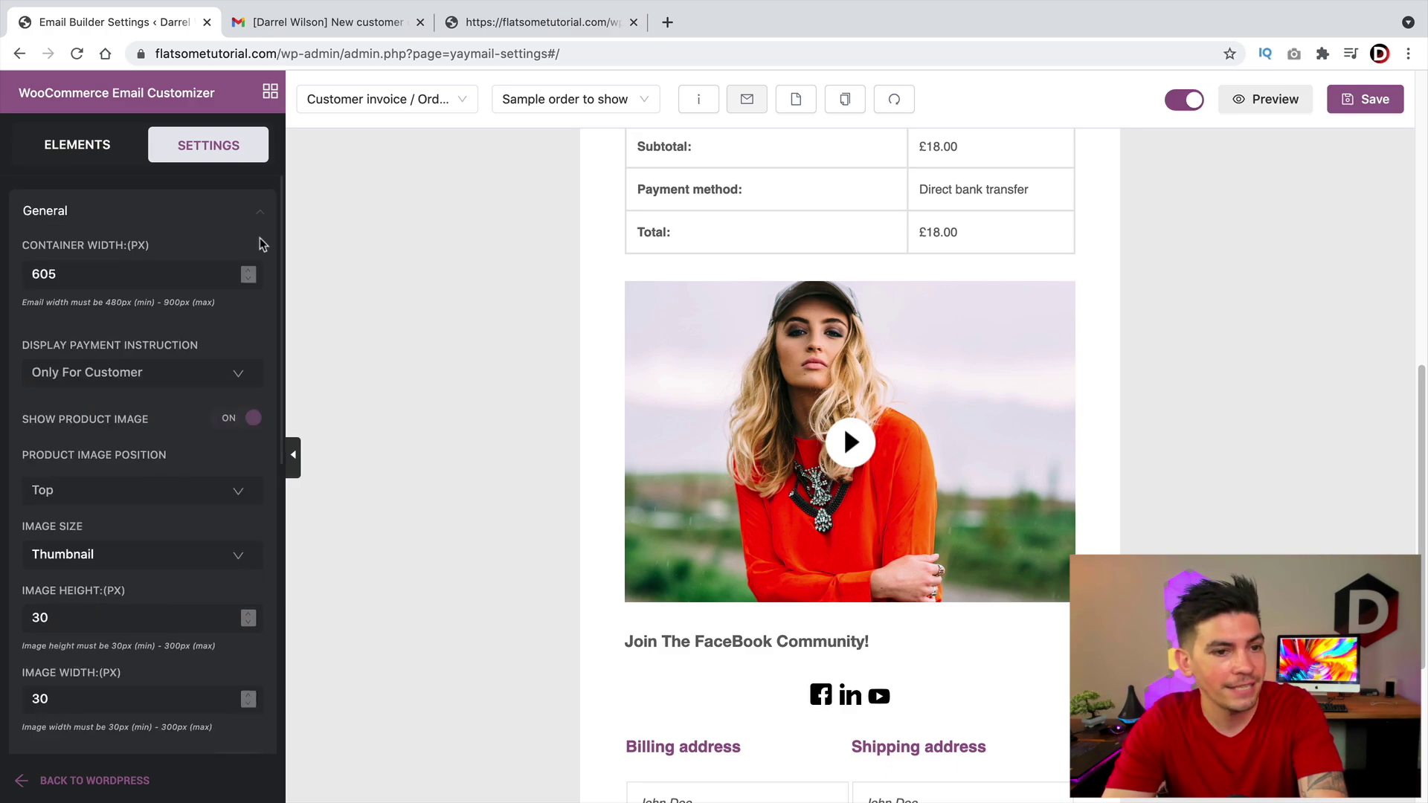
click(266, 213)
- Look over the Email Settings colour options, then go back to the email elements list
click(175, 267)
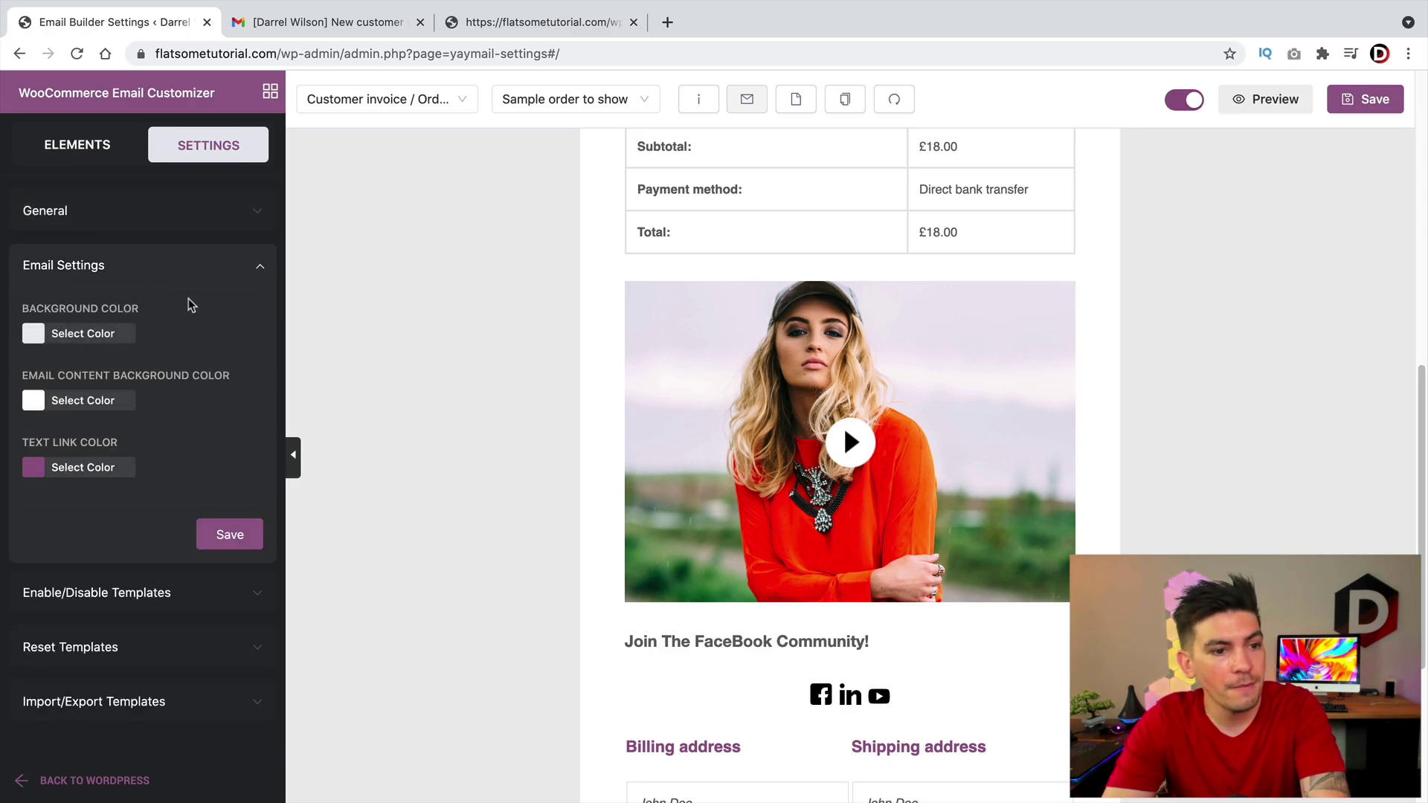
click(259, 264)
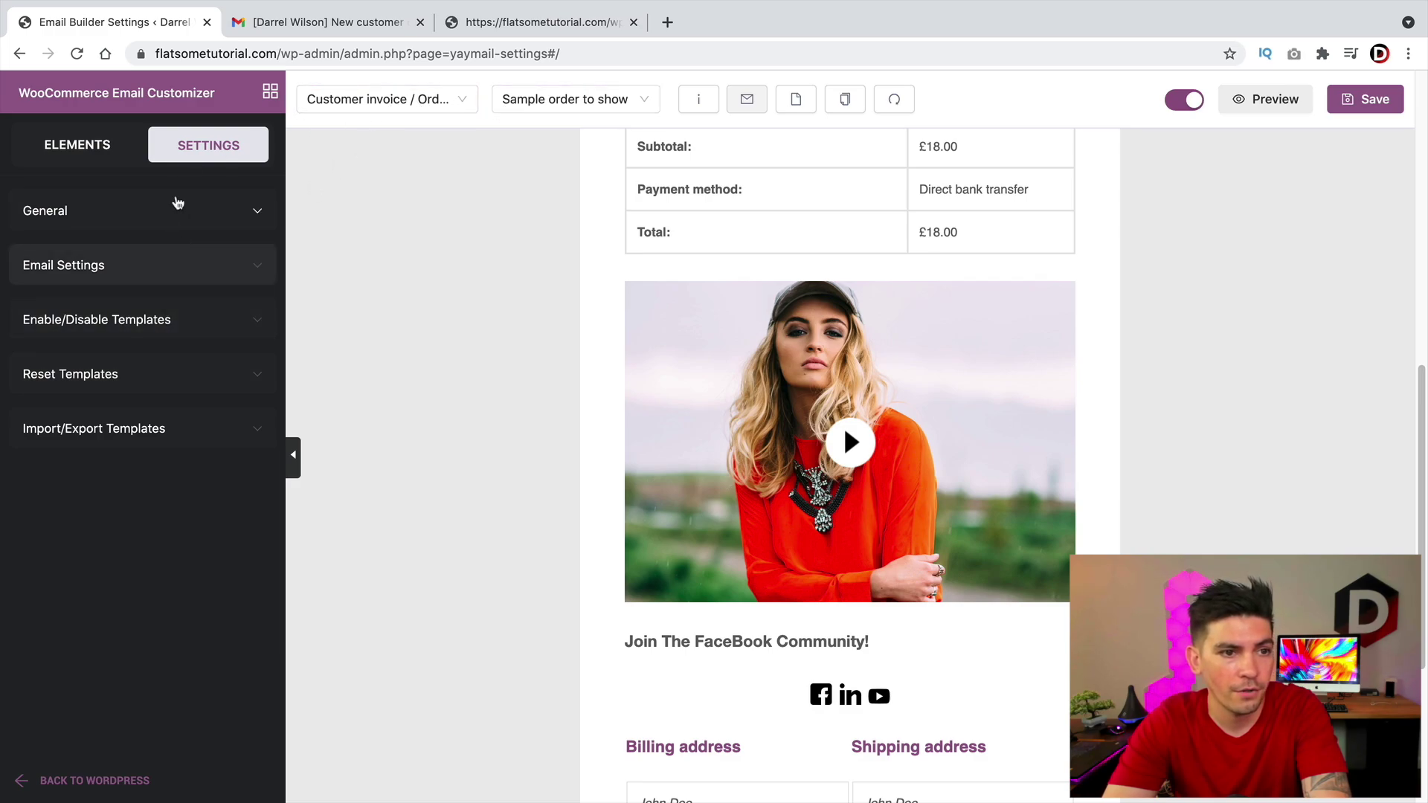
click(100, 157)
scroll(137, 375, down, 3)
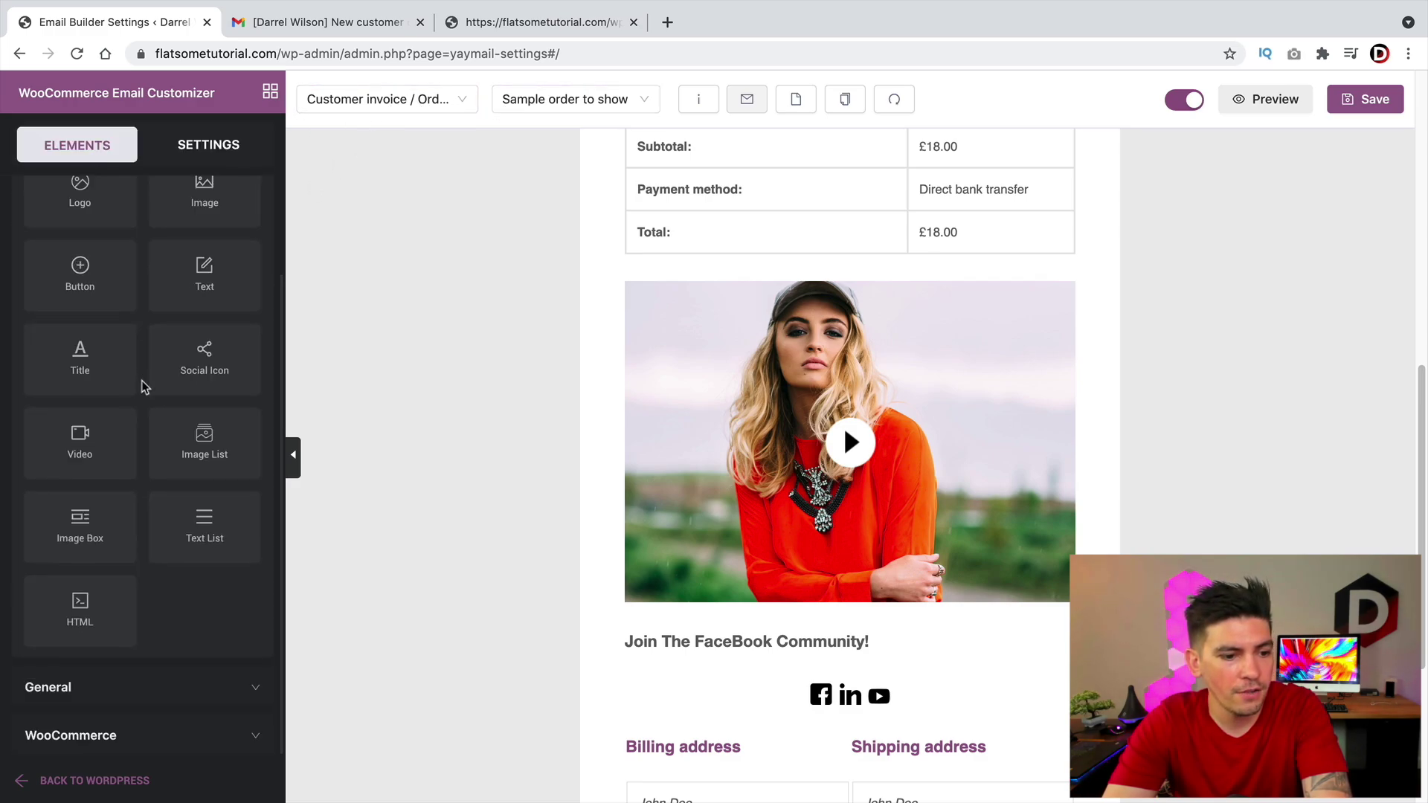
- Add a two-column block above the video, with a video left and a text block right
click(148, 688)
scroll(168, 484, down, 4)
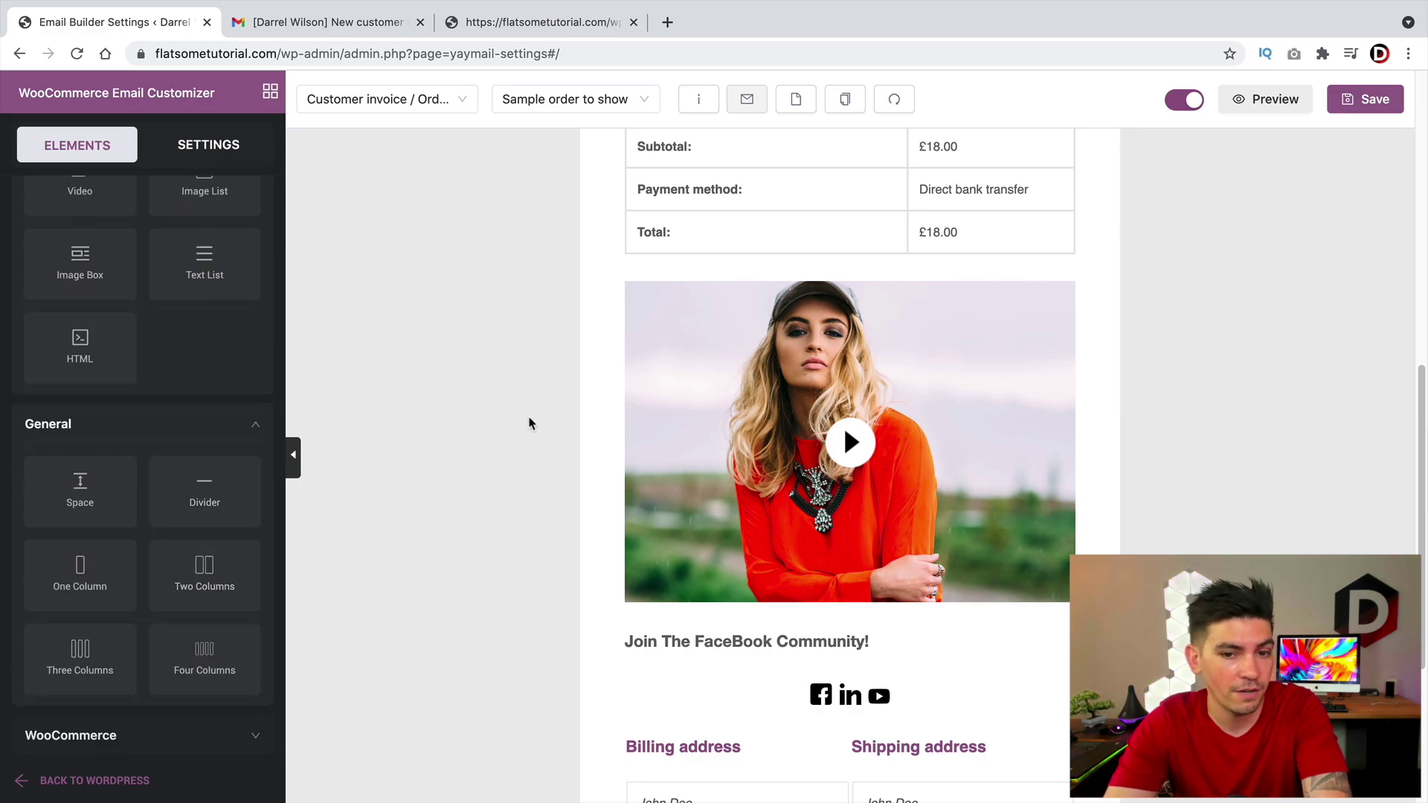
drag(210, 587, 779, 324)
scroll(201, 382, up, 5)
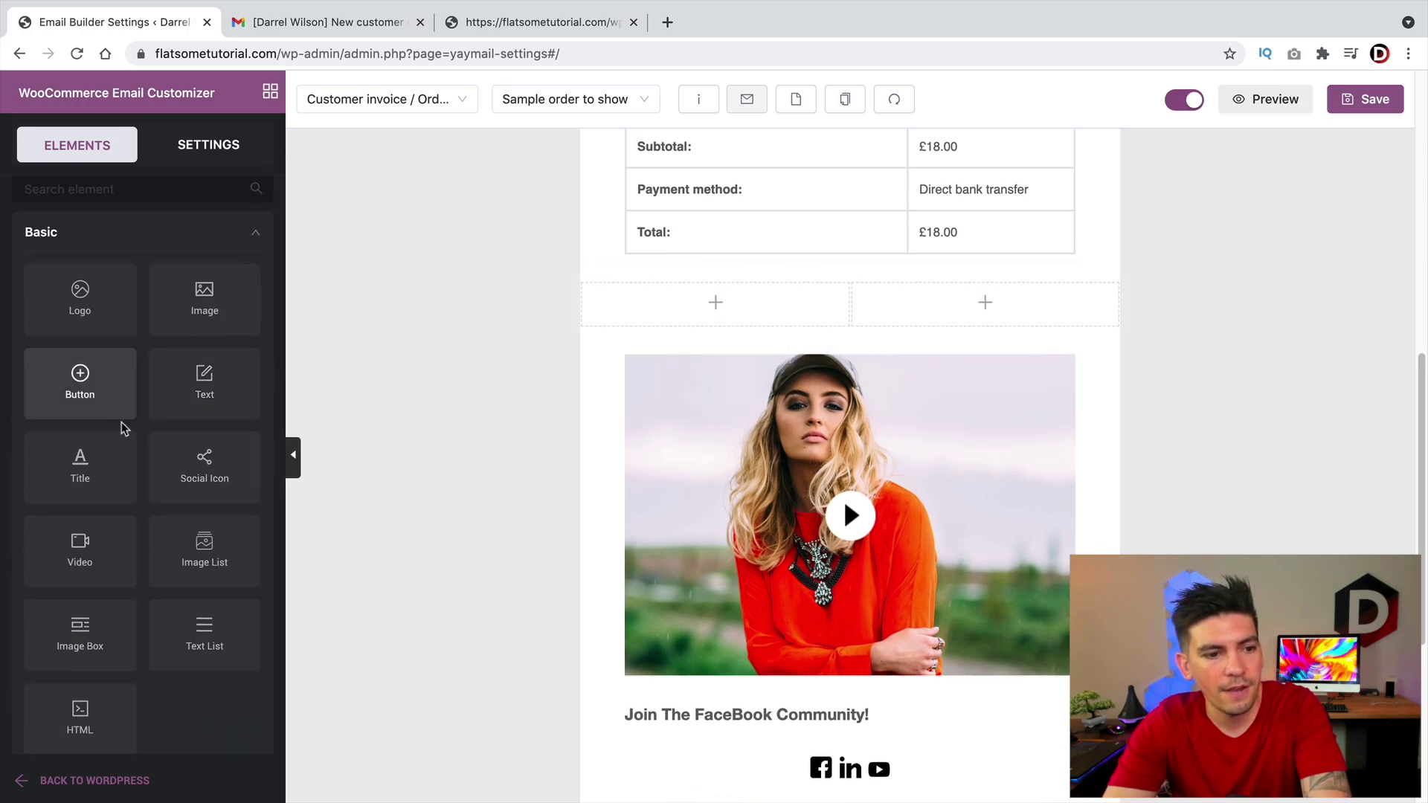
drag(79, 554, 688, 312)
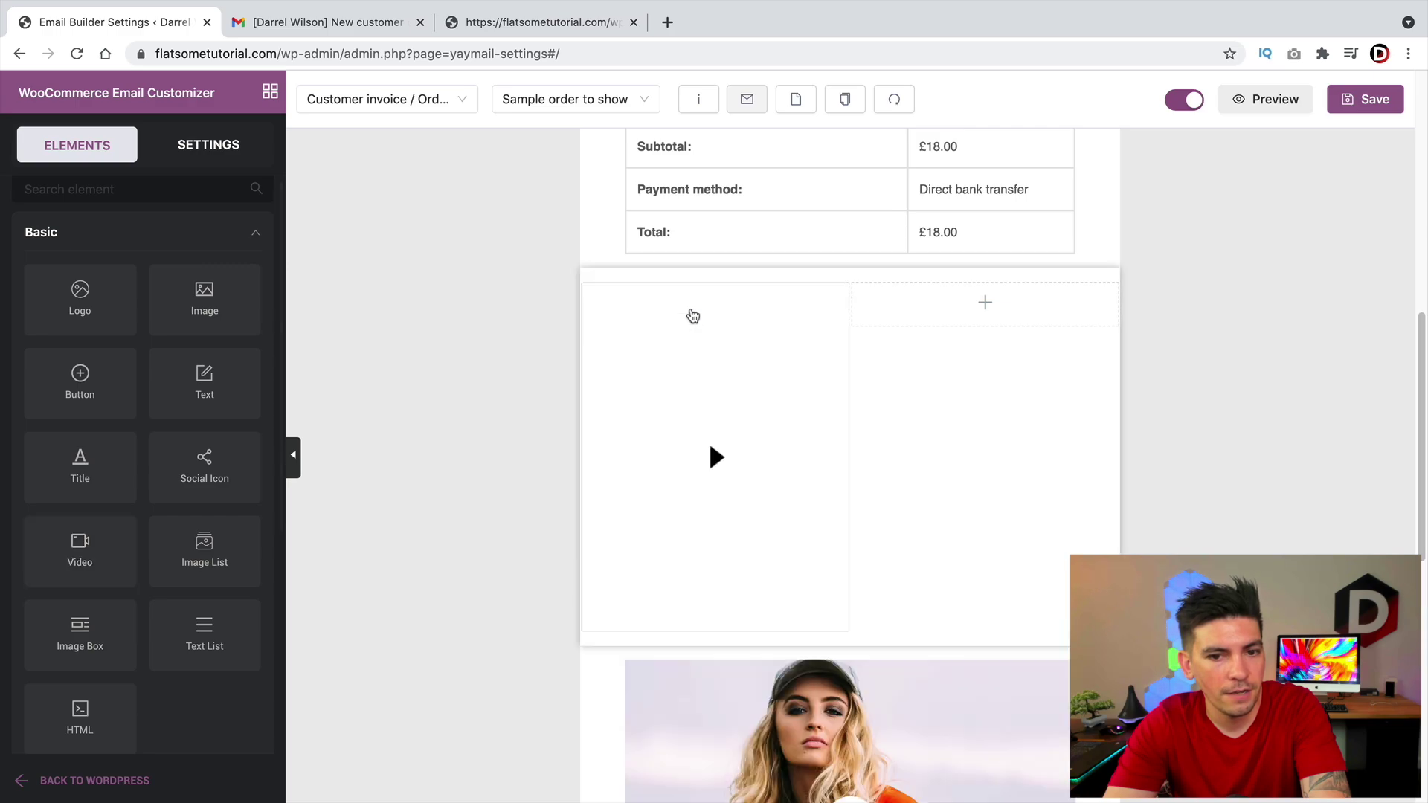
drag(199, 393, 1004, 326)
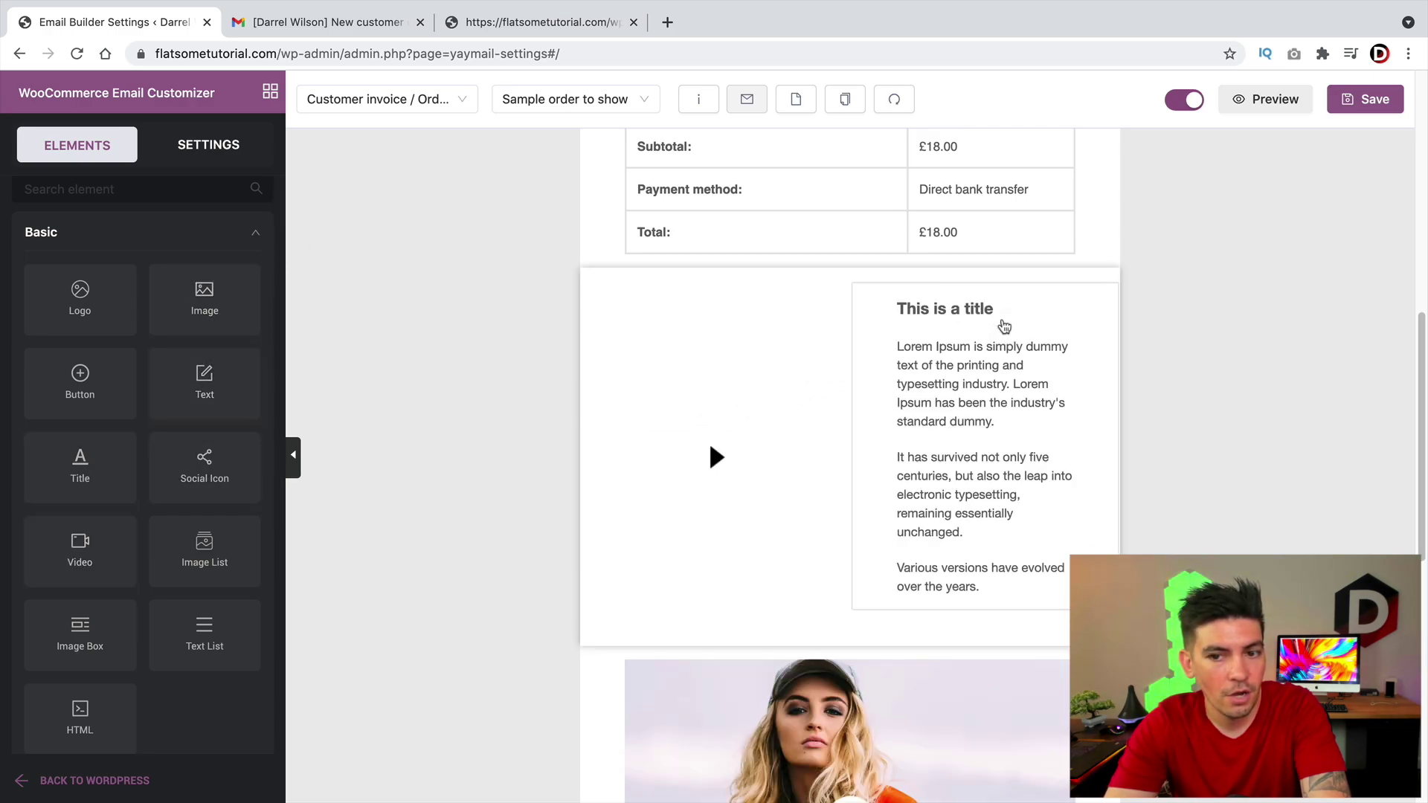
- Retitle the right-column text block 'Need Help? watch our tutorial video'
click(1006, 322)
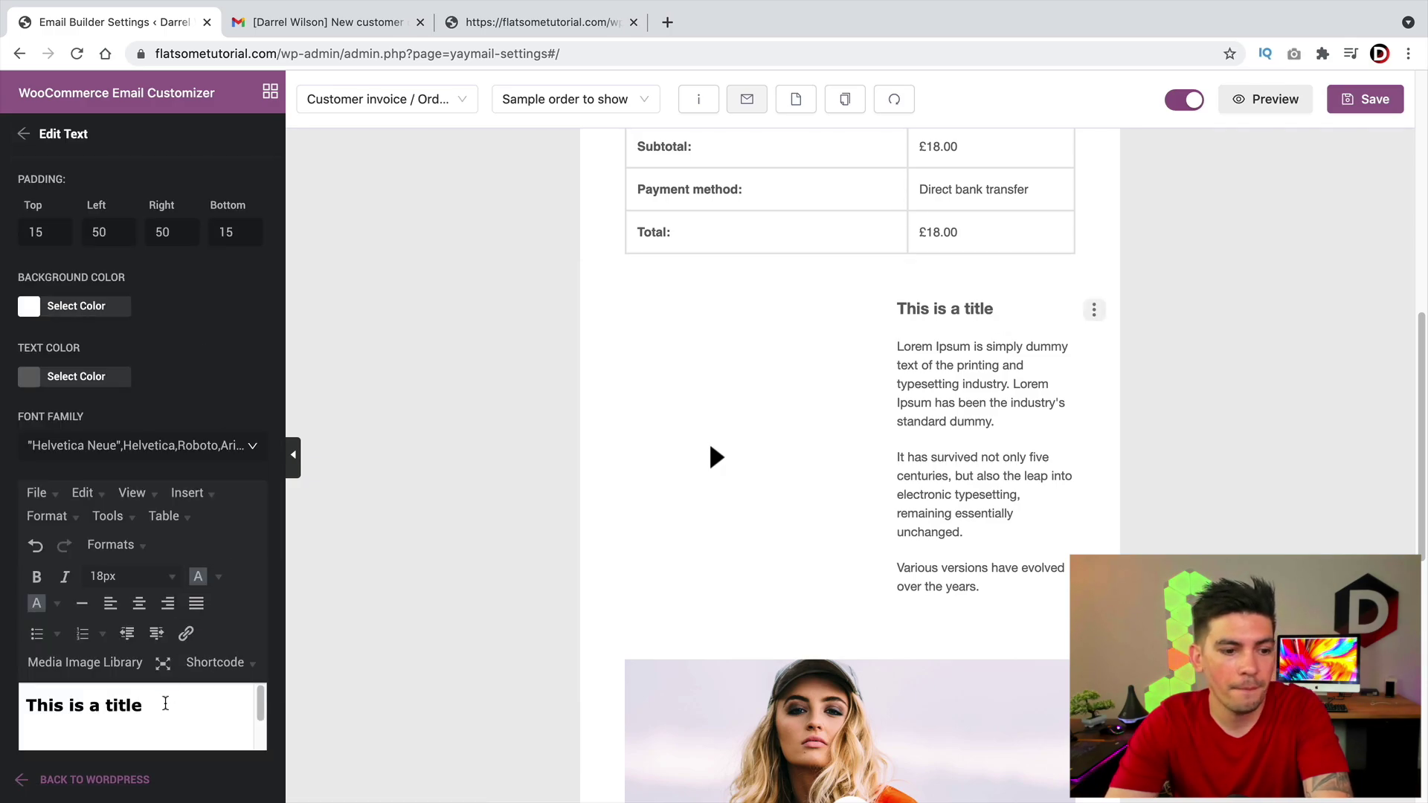
triple_click(164, 704)
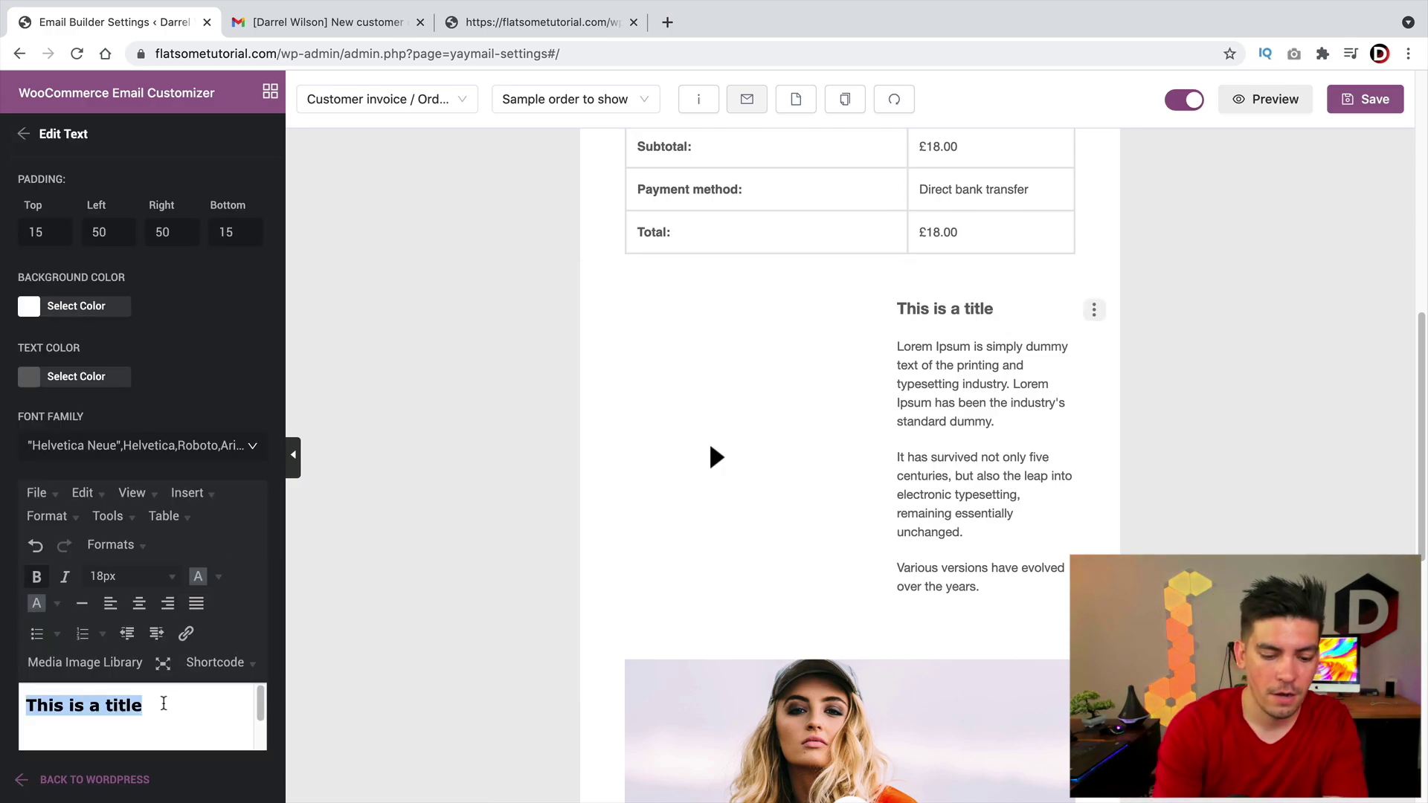
text(Do you know)
key(BackSpace)
key(BackSpace)
key(BackSpace)
key(BackSpace)
key(BackSpace)
key(BackSpace)
key(BackSpace)
key(BackSpace)
key(BackSpace)
key(BackSpace)
key(BackSpace)
key(BackSpace)
text(Need )
text(Help)
text( watch our tutorial vi)
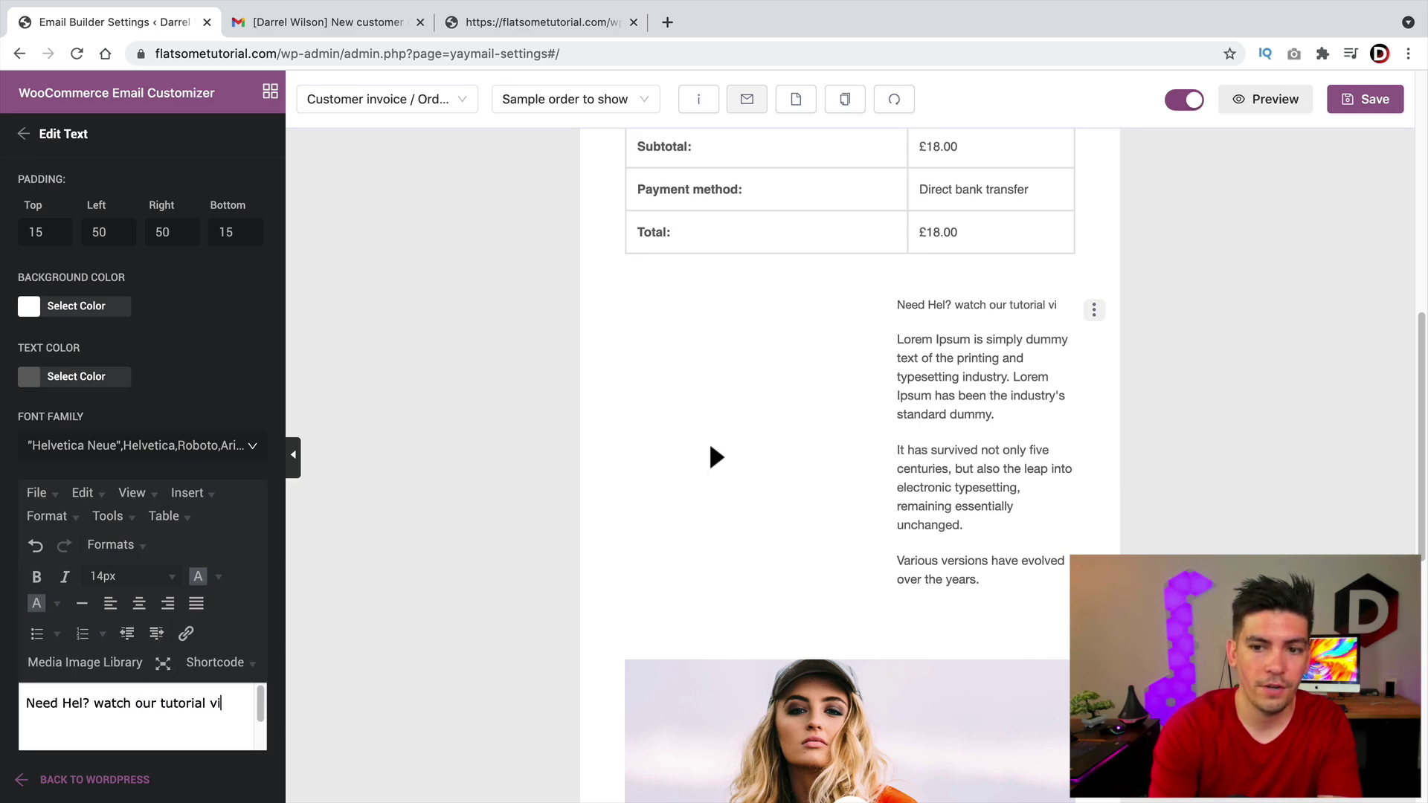
text(deo)
click(83, 703)
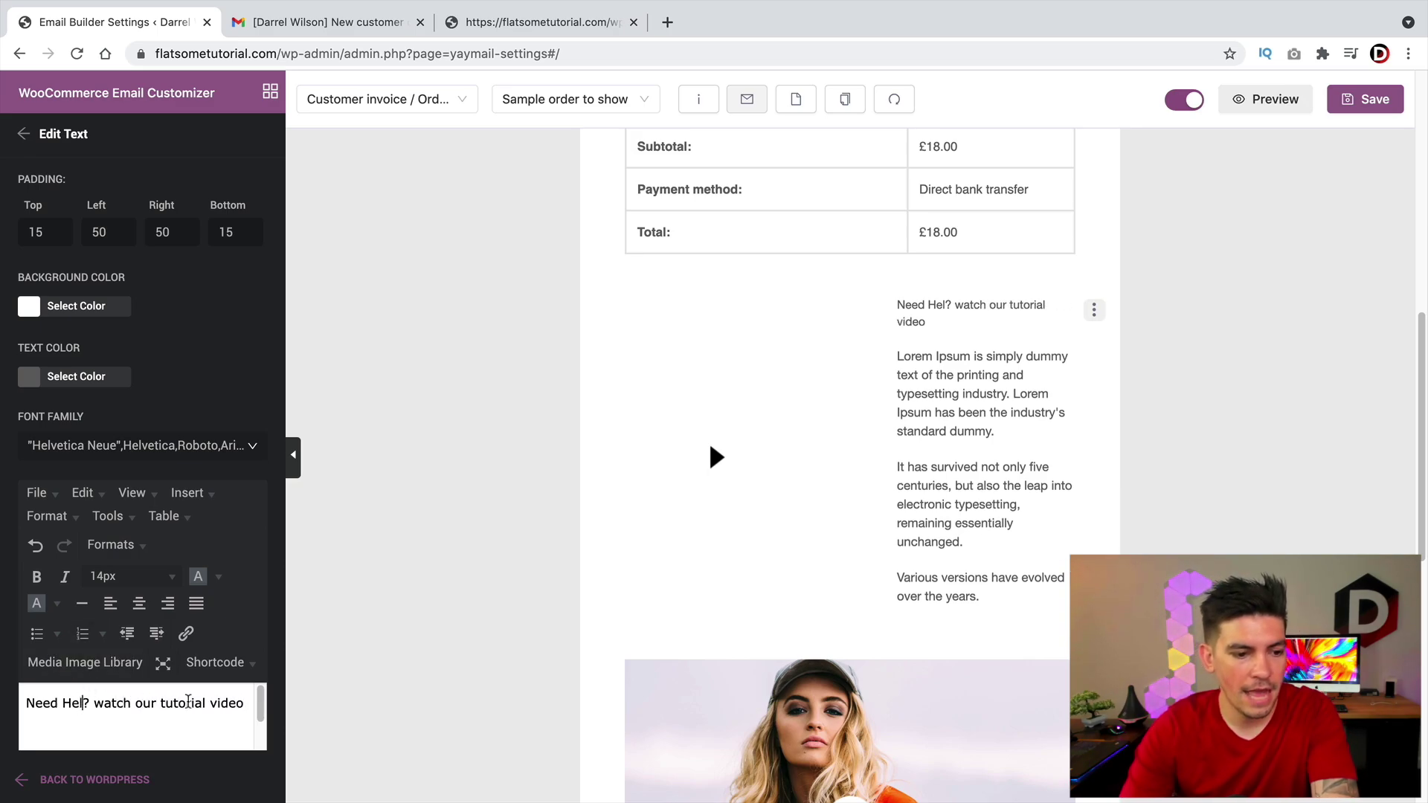
text(p)
- Make the heading bold at 30px, then select the left-column video to change its overlay
drag(65, 720, 38, 639)
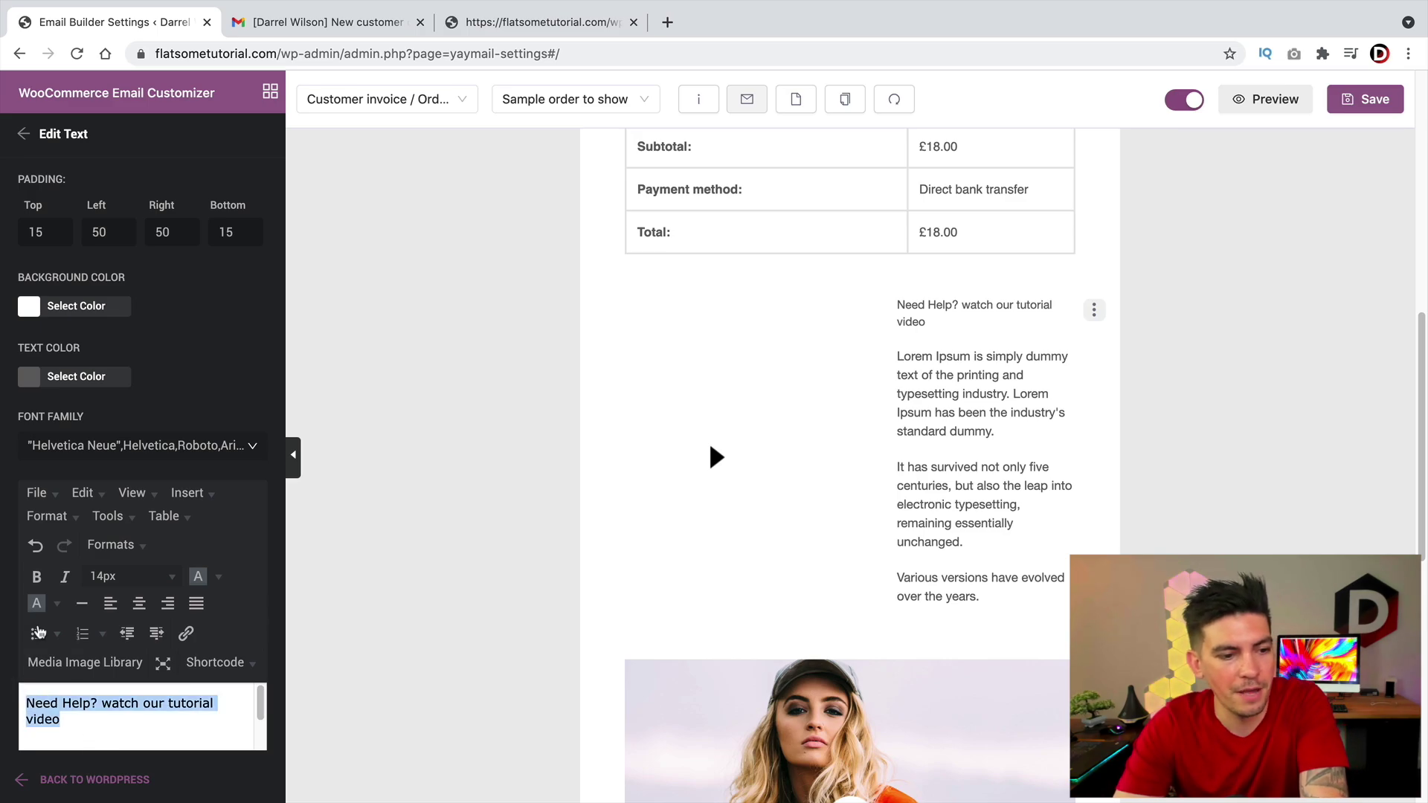
click(36, 577)
click(149, 577)
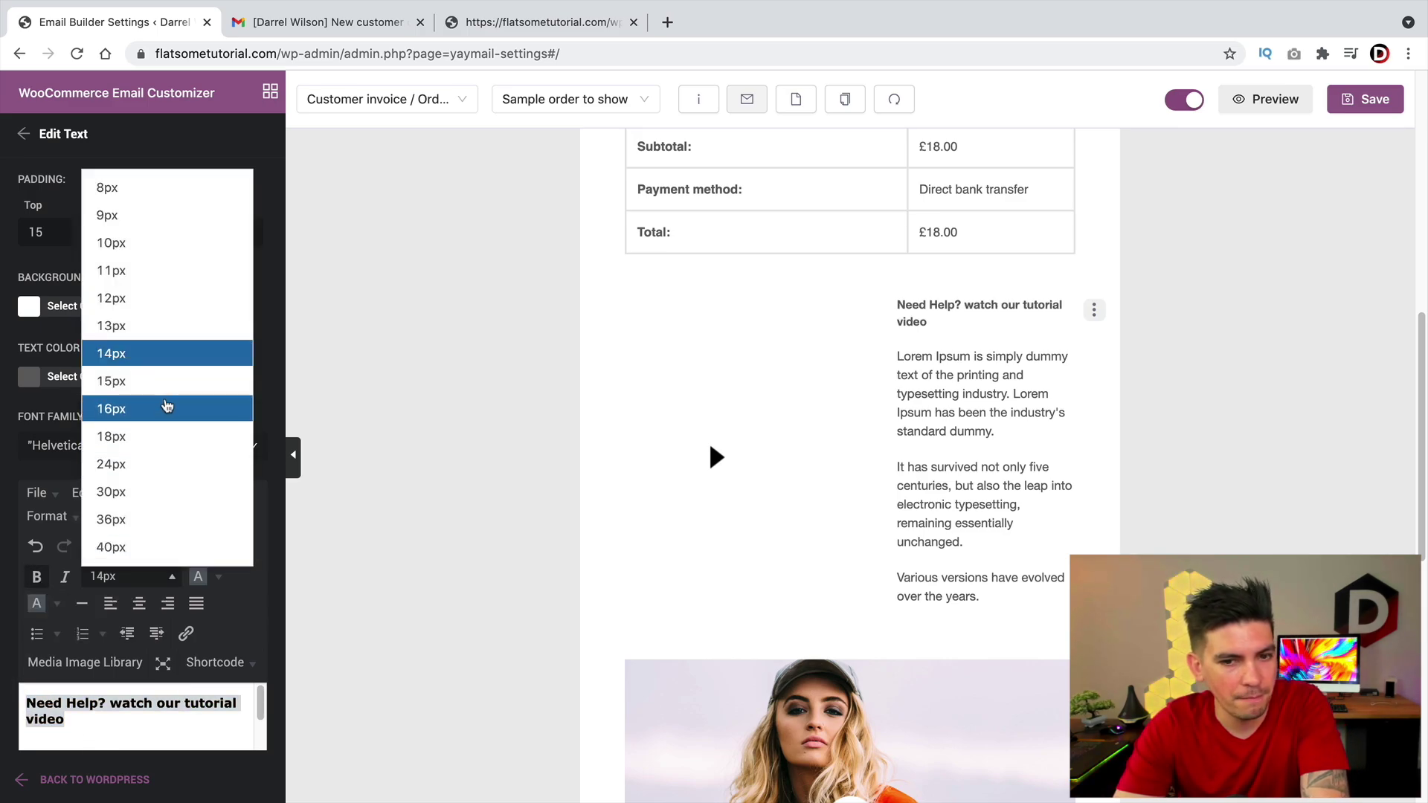
click(166, 408)
click(148, 579)
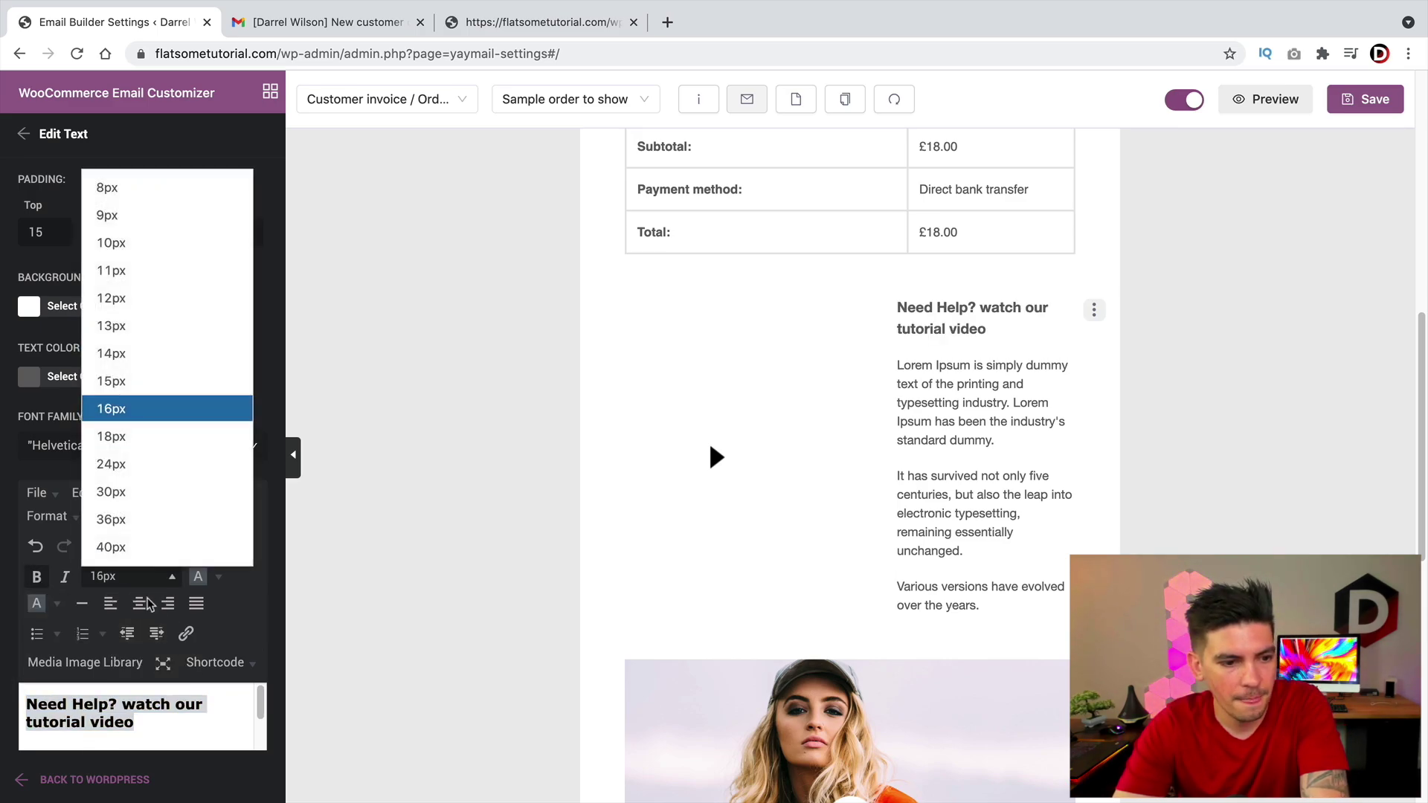
click(153, 492)
scroll(736, 417, down, 2)
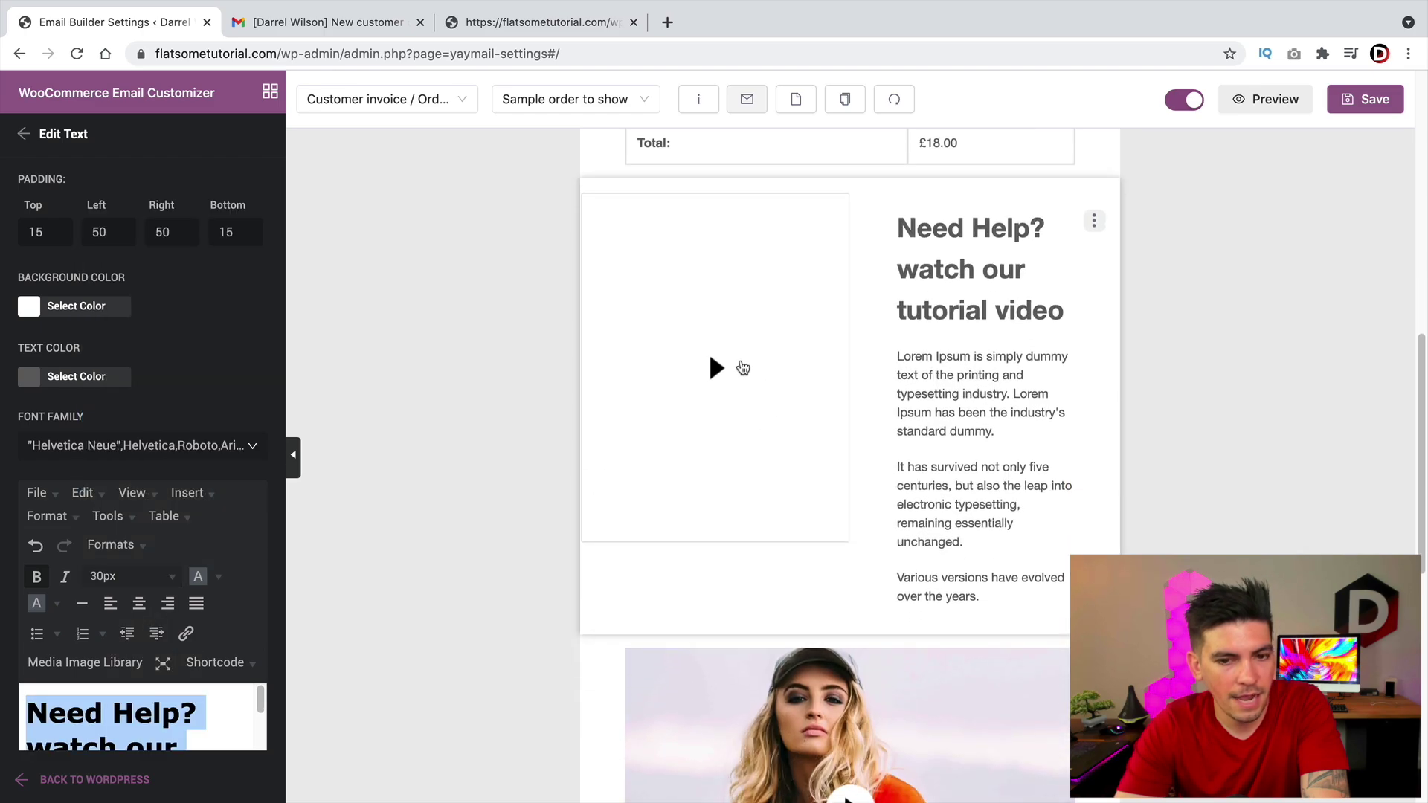
click(742, 367)
click(198, 425)
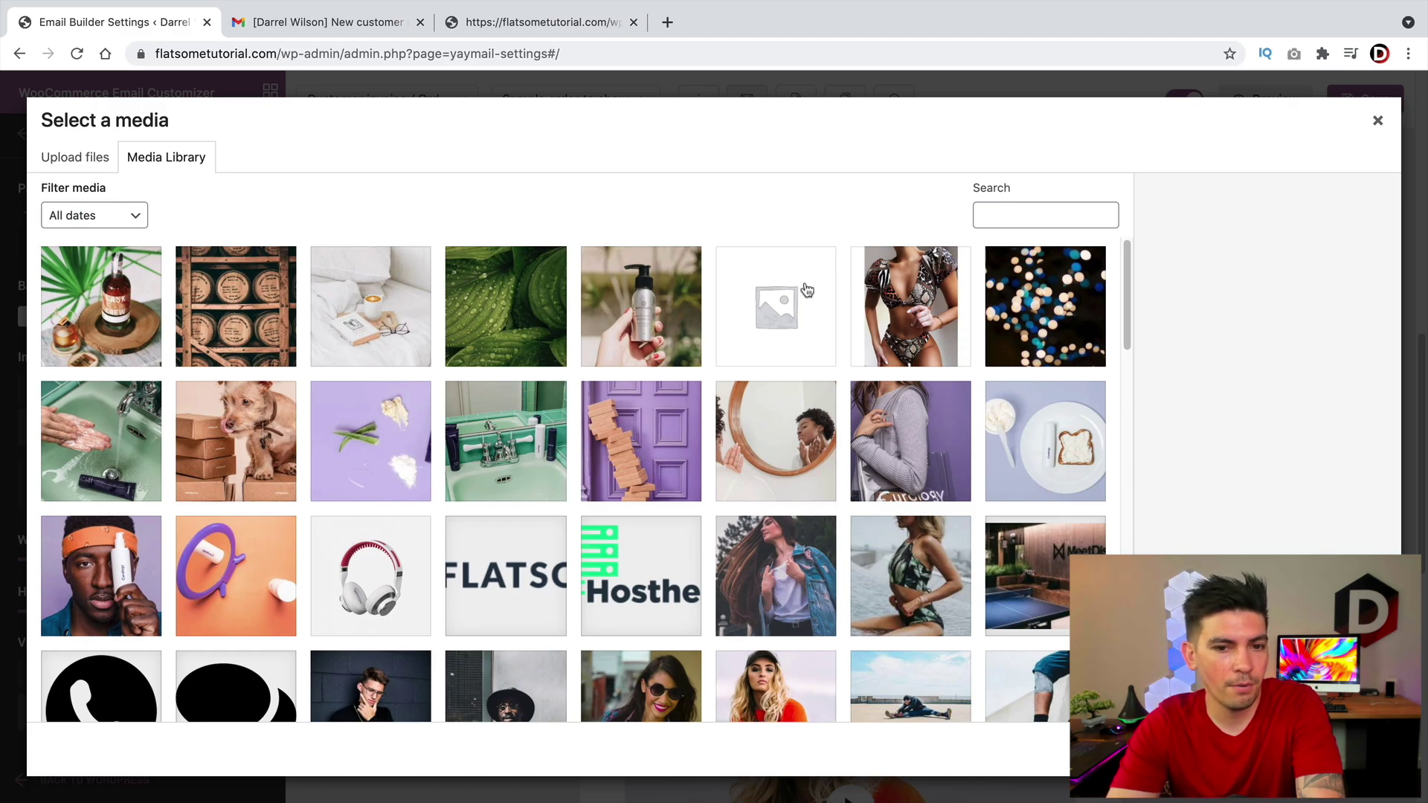
- Choose the hand-held soap bottle photo as the new video's overlay image
click(642, 295)
click(1339, 753)
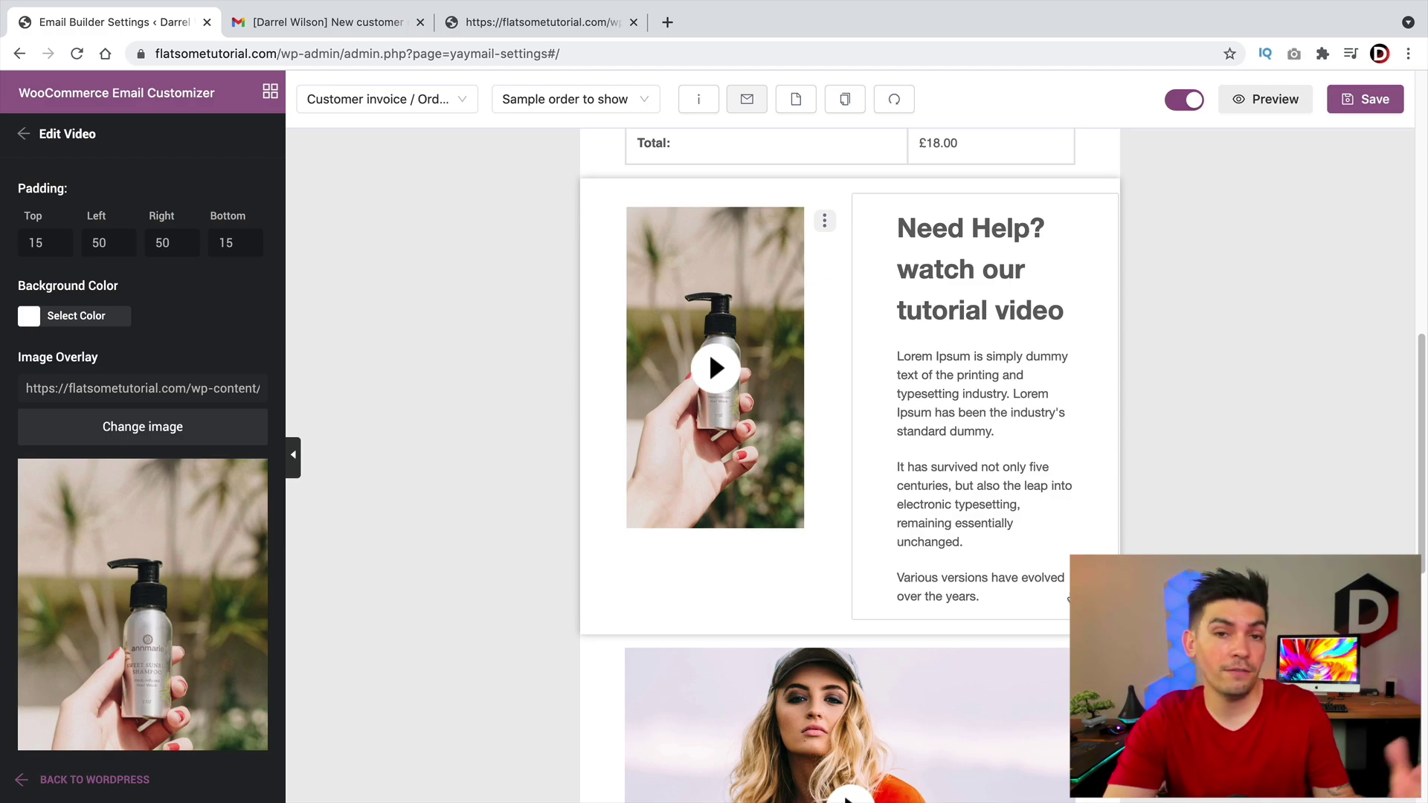
scroll(1049, 535, up, 2)
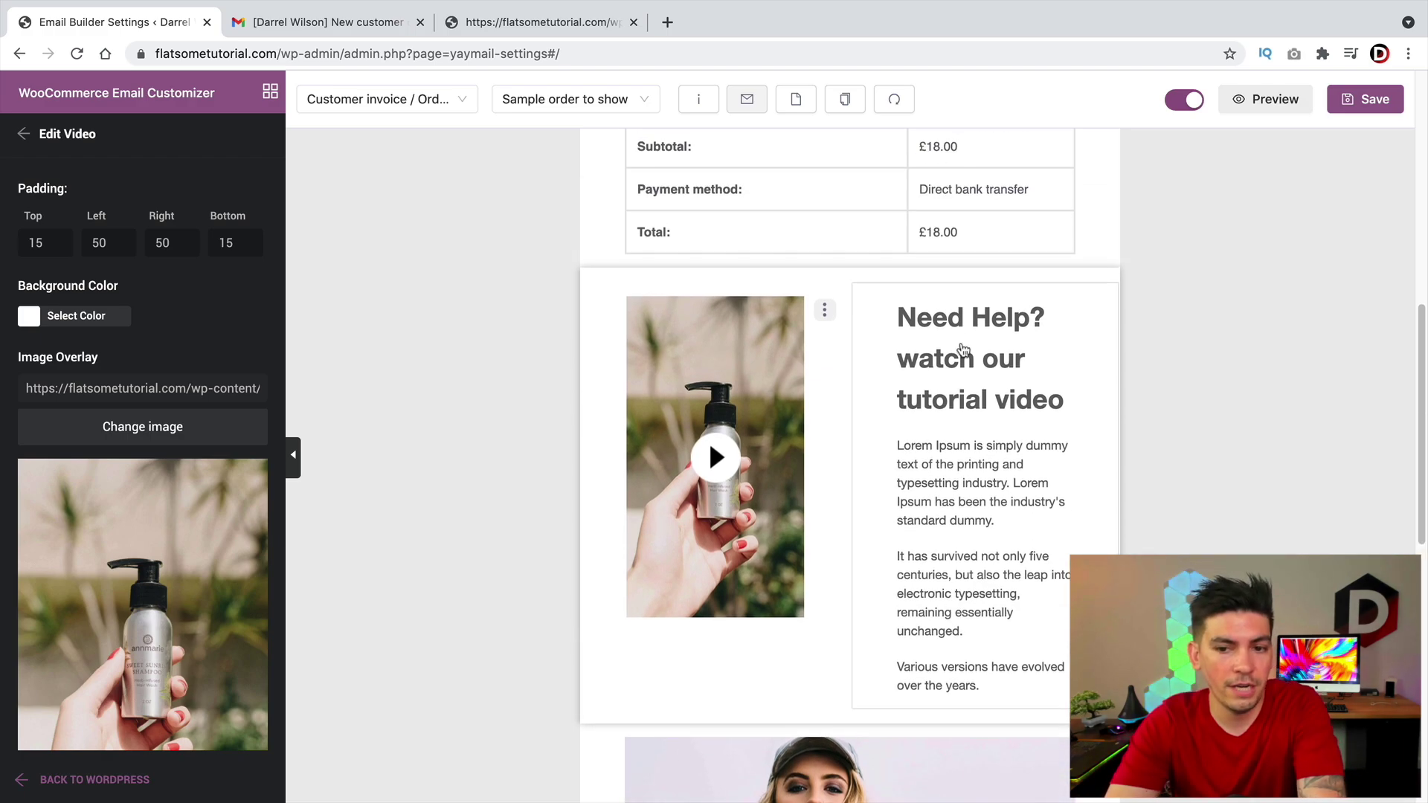
click(967, 349)
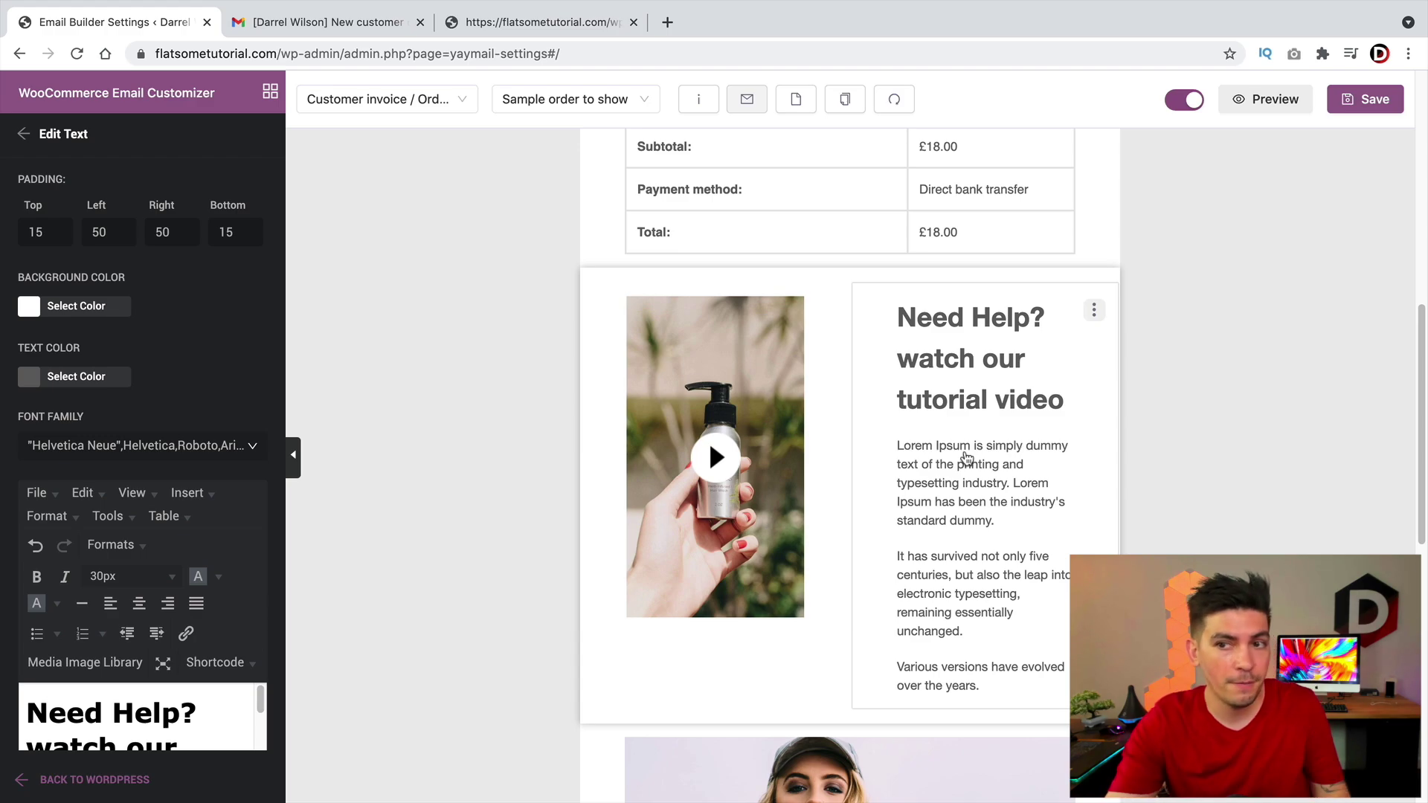
- Return to the elements list and save the customer invoice email template
scroll(1004, 462, down, 8)
scroll(858, 478, down, 3)
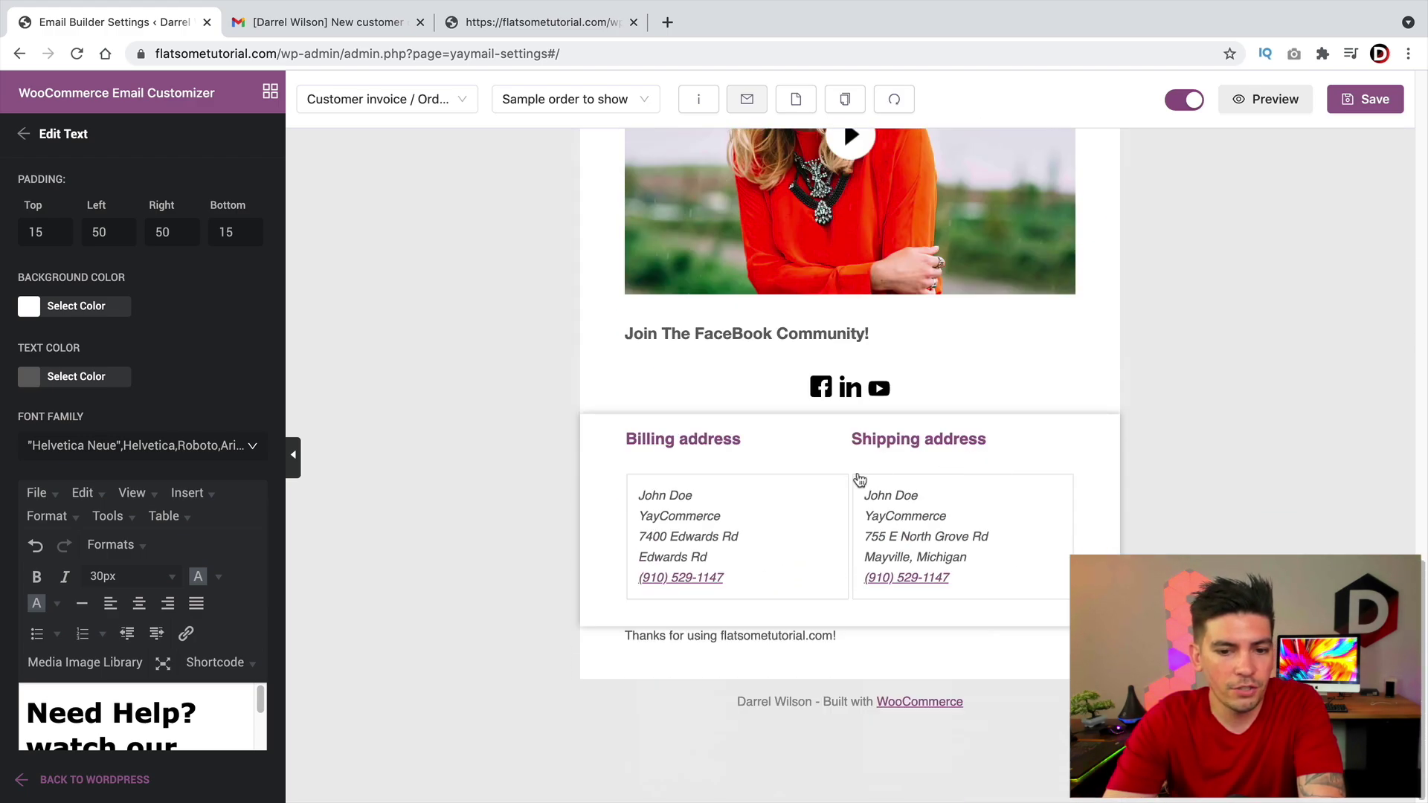
scroll(721, 520, up, 15)
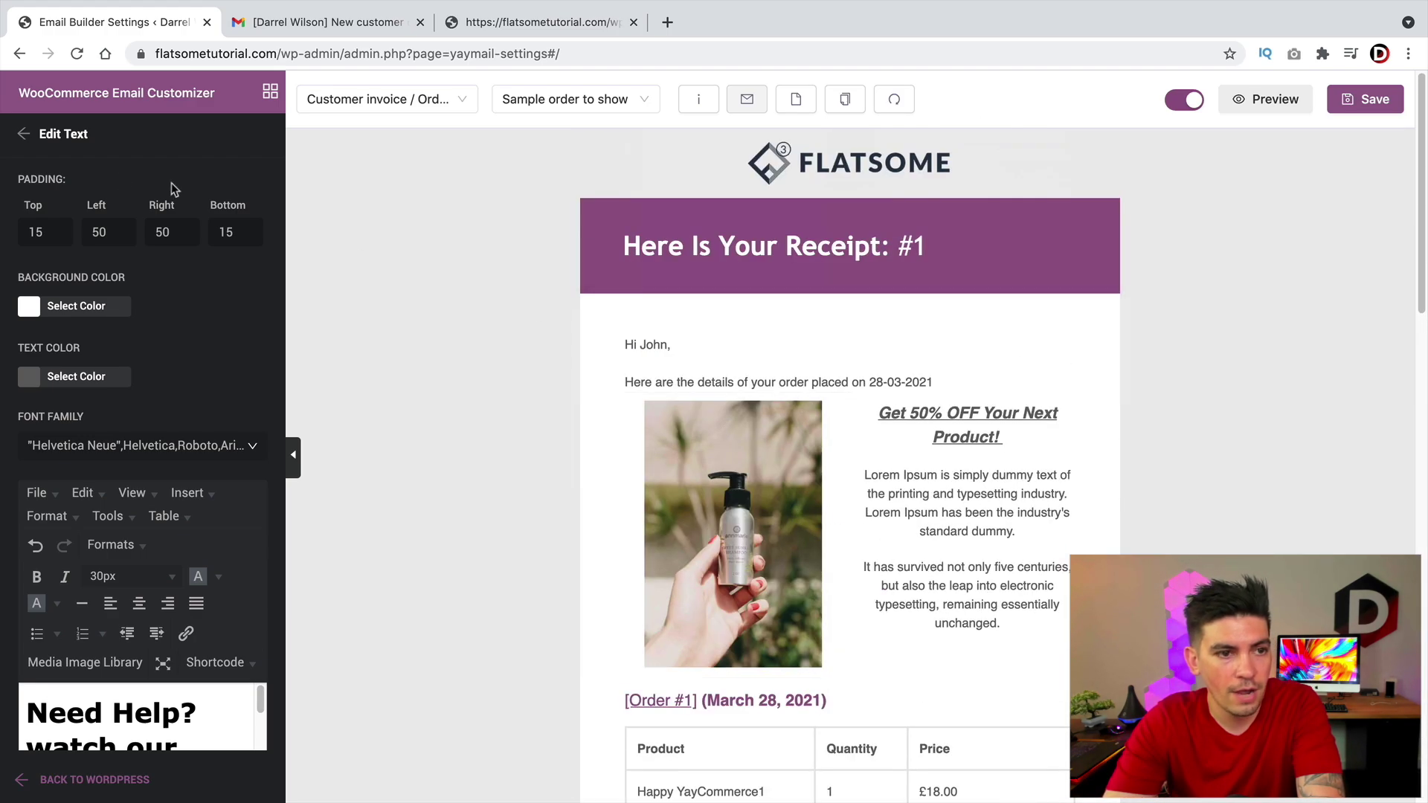
click(24, 135)
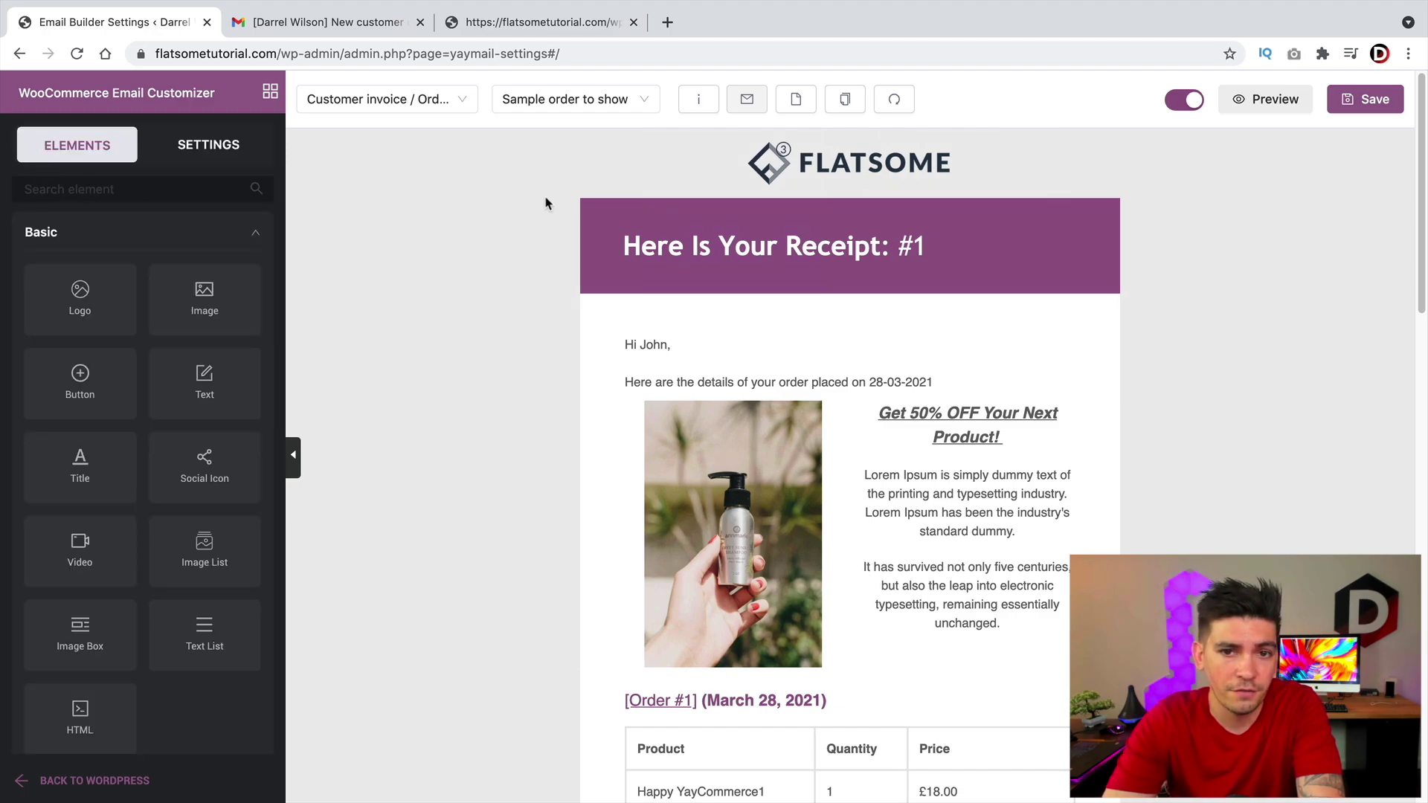
scroll(66, 491, down, 5)
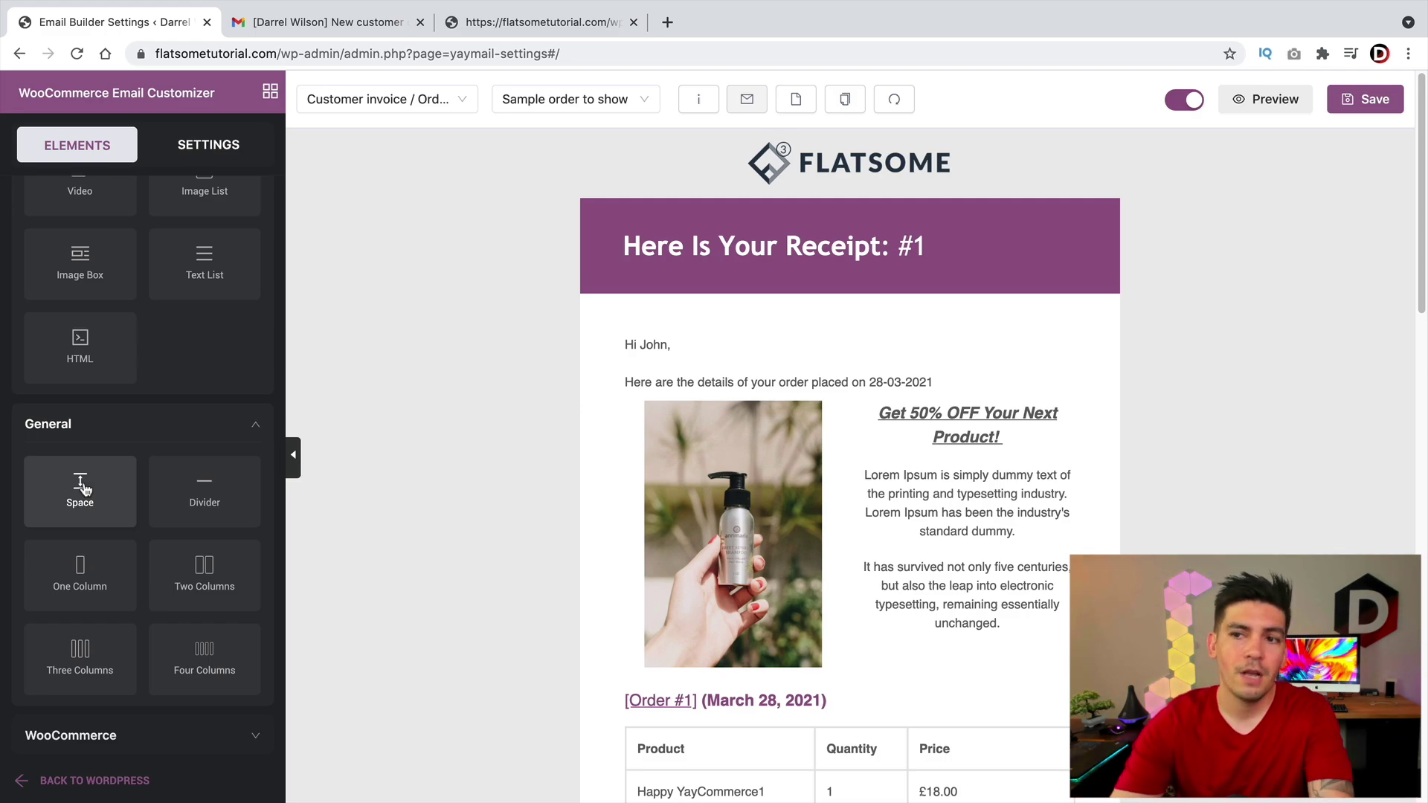
click(1385, 105)
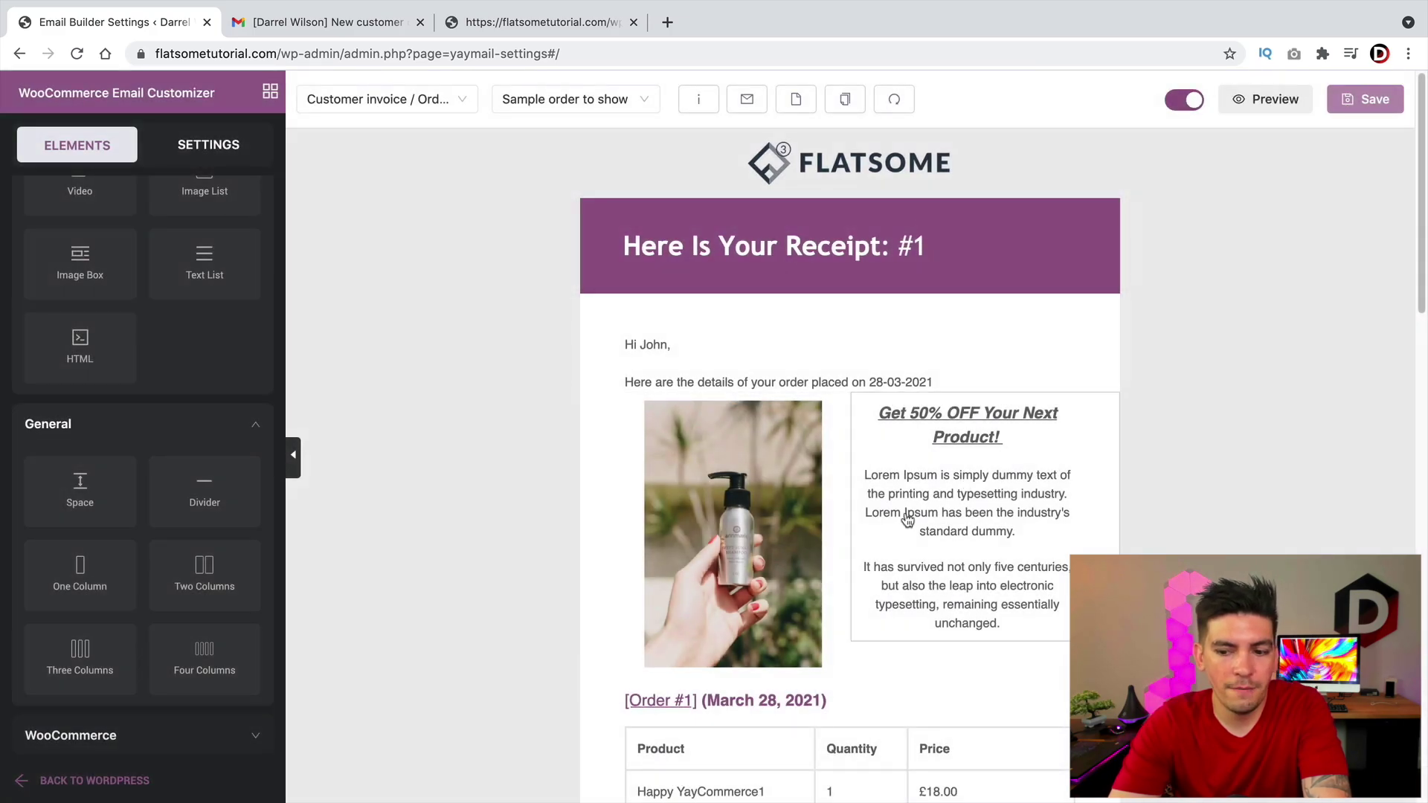
- Drag a Billing Address block from the WooCommerce elements above the order section
click(176, 738)
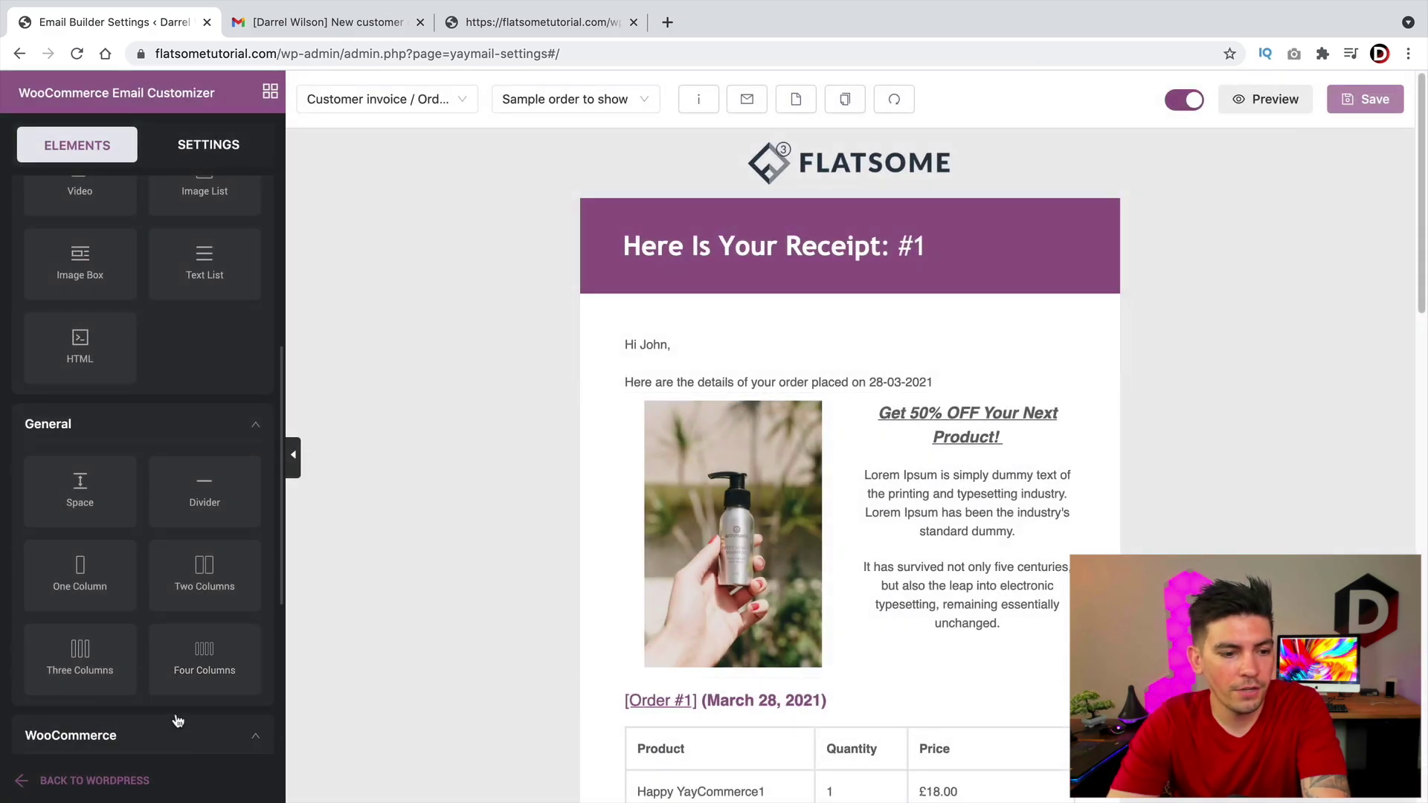
scroll(197, 635, down, 5)
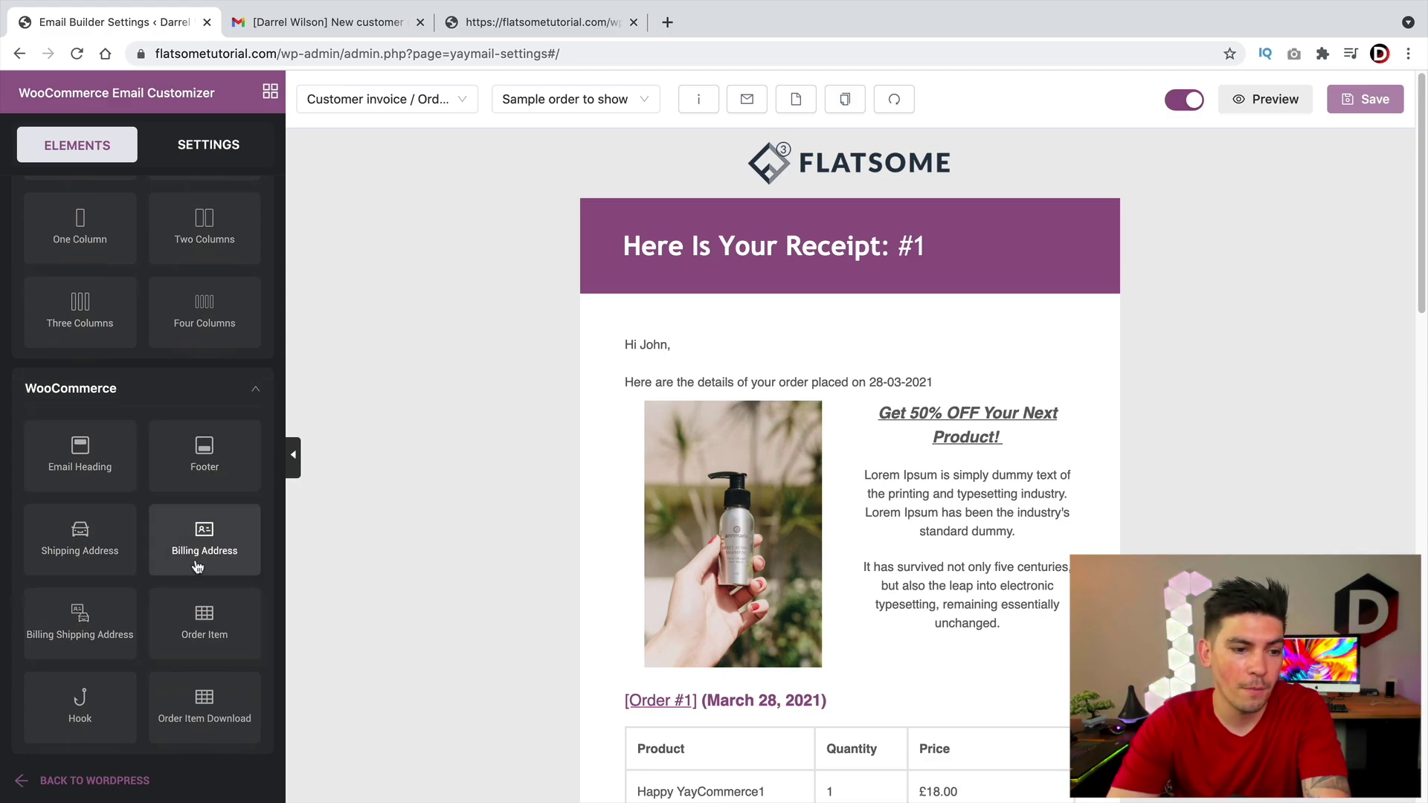
drag(201, 552, 469, 511)
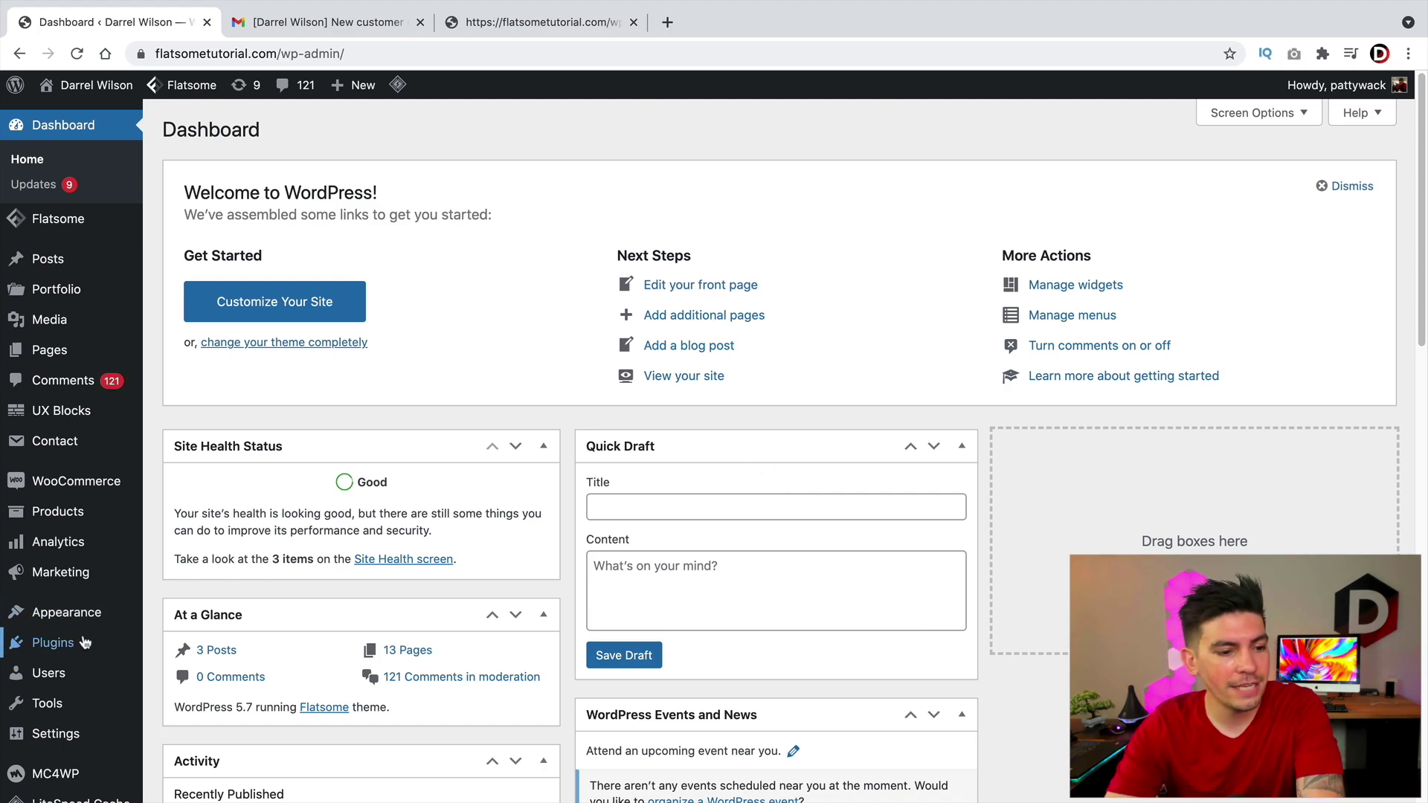
- Search plugins for 'yay', then install and activate YaySMTP – Simple WP SMTP Mail
mouse_move(52, 643)
click(195, 672)
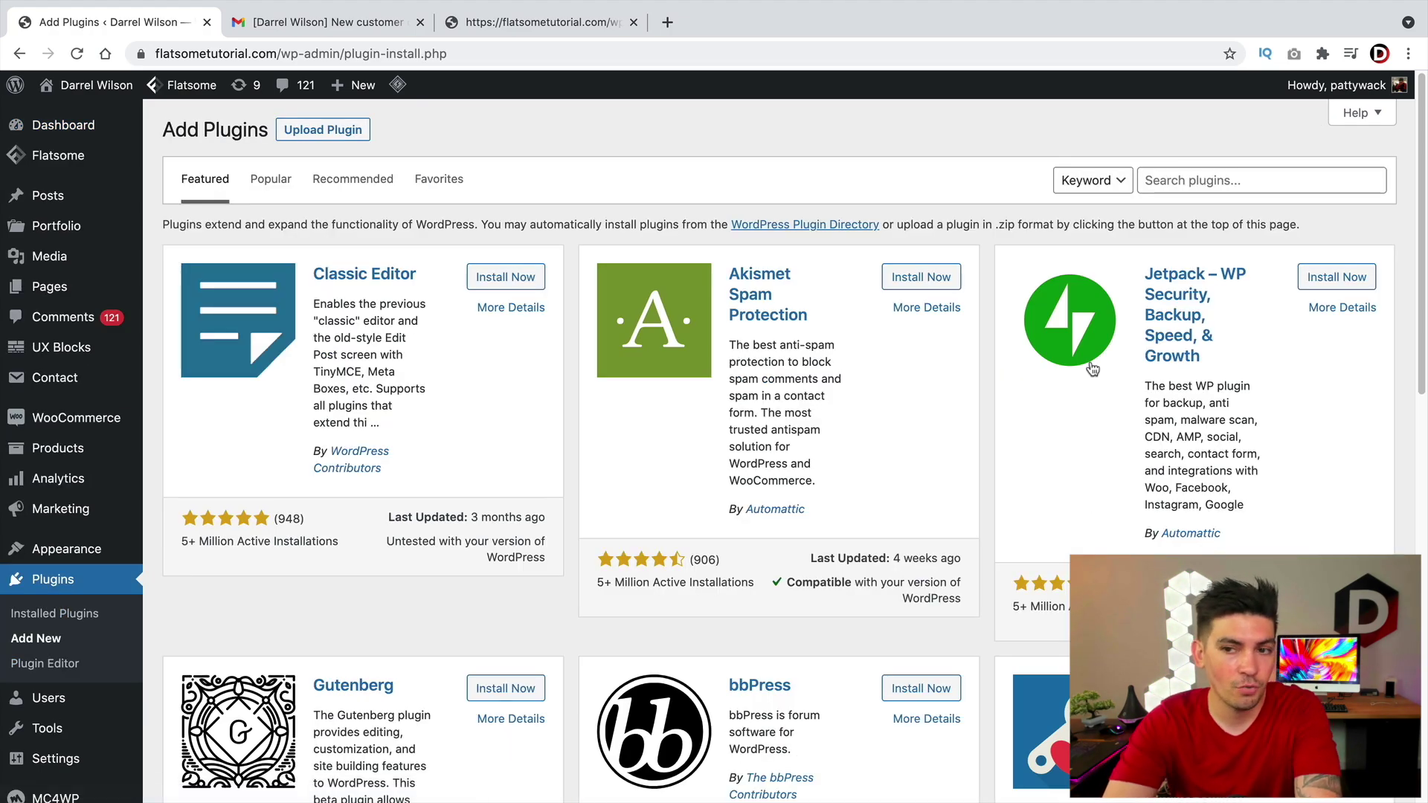
click(1193, 187)
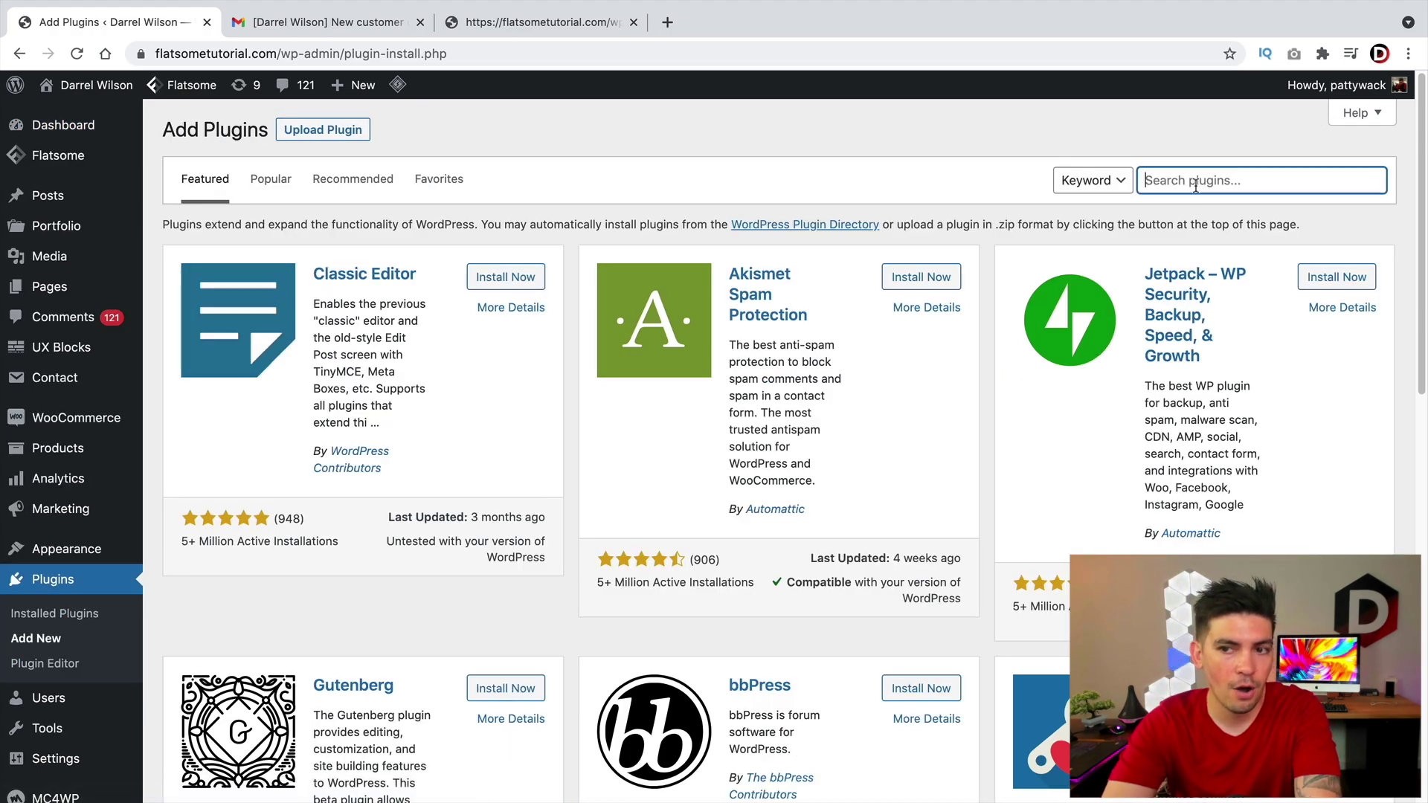
text(yaymail)
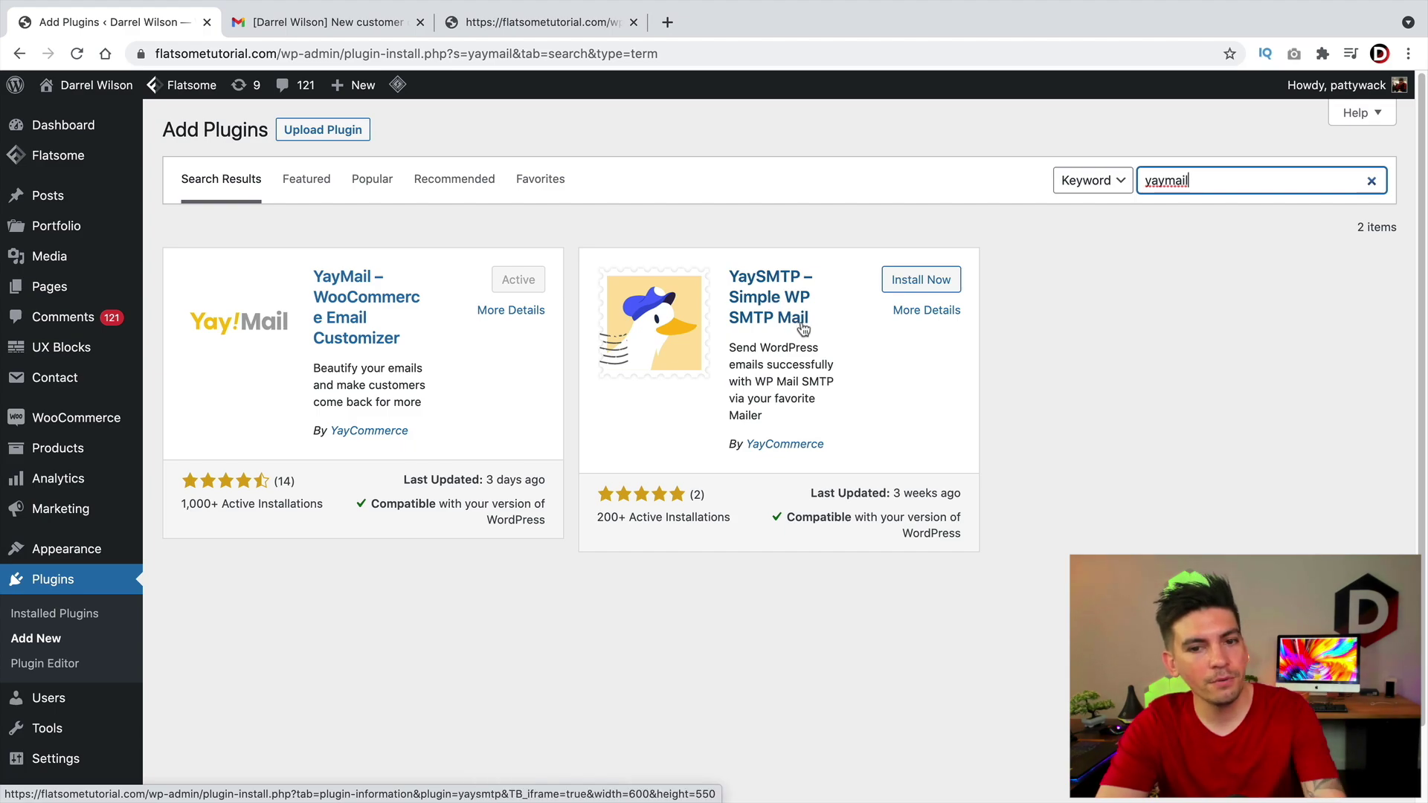
click(911, 287)
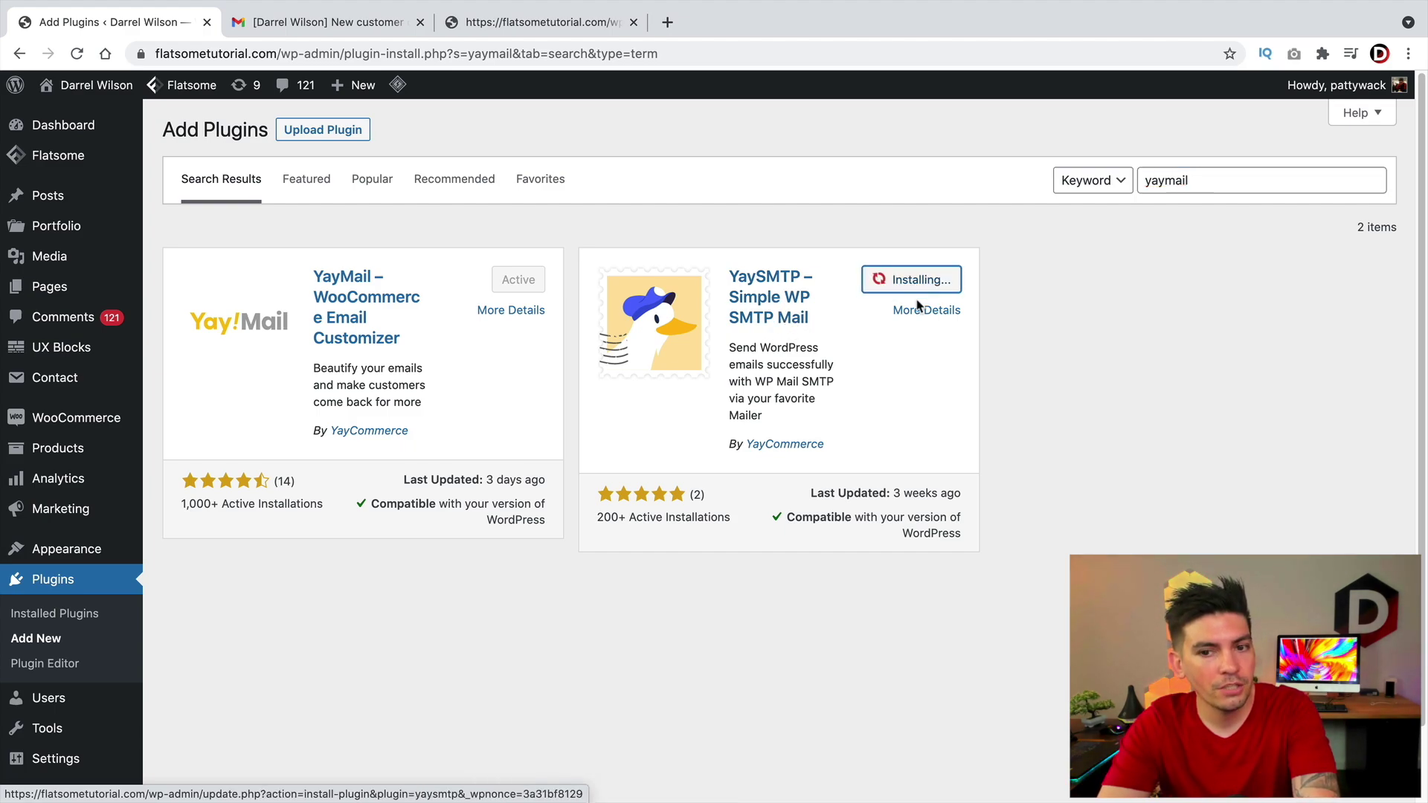
click(911, 280)
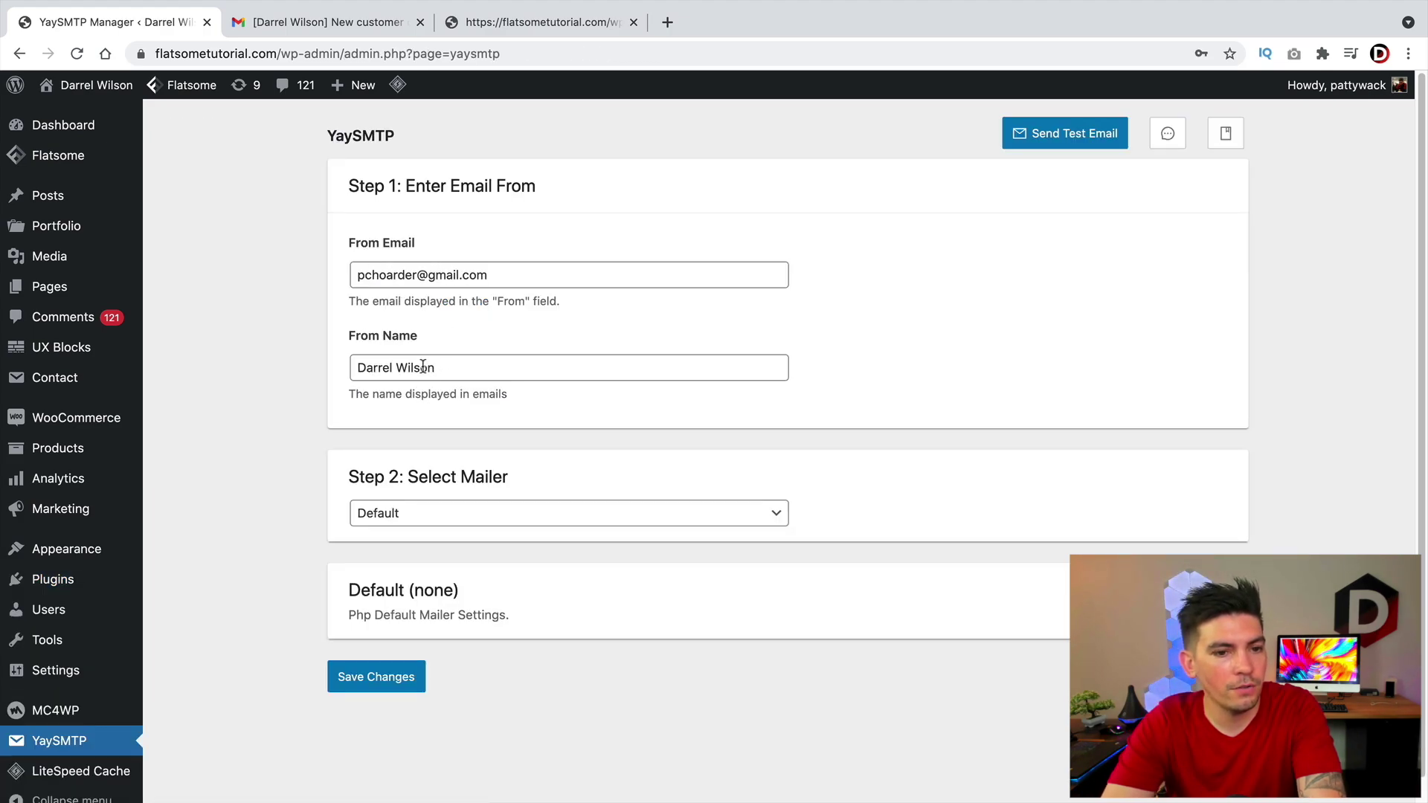
- Keep the Default mailer, save the YaySMTP settings, and go to the Dashboard
click(460, 514)
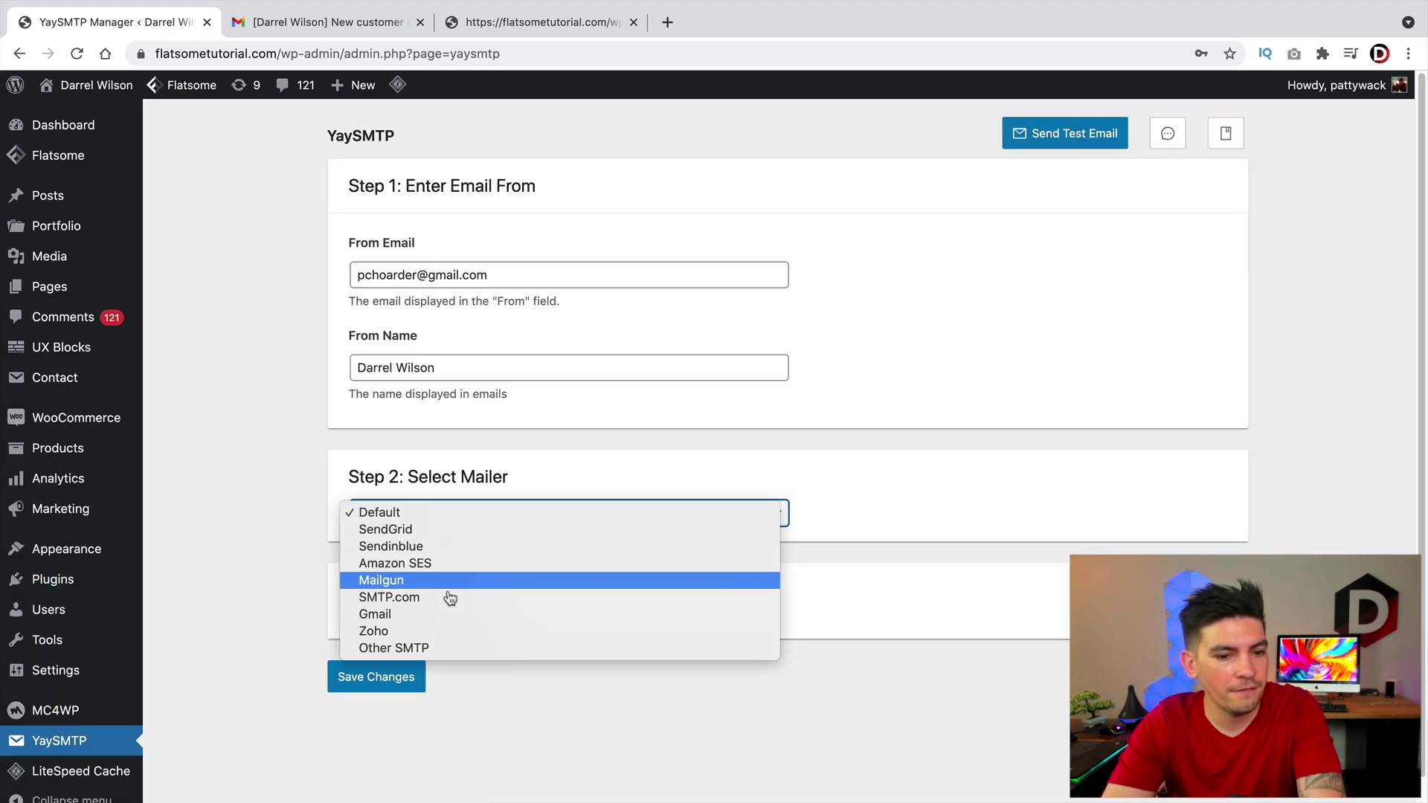
click(430, 522)
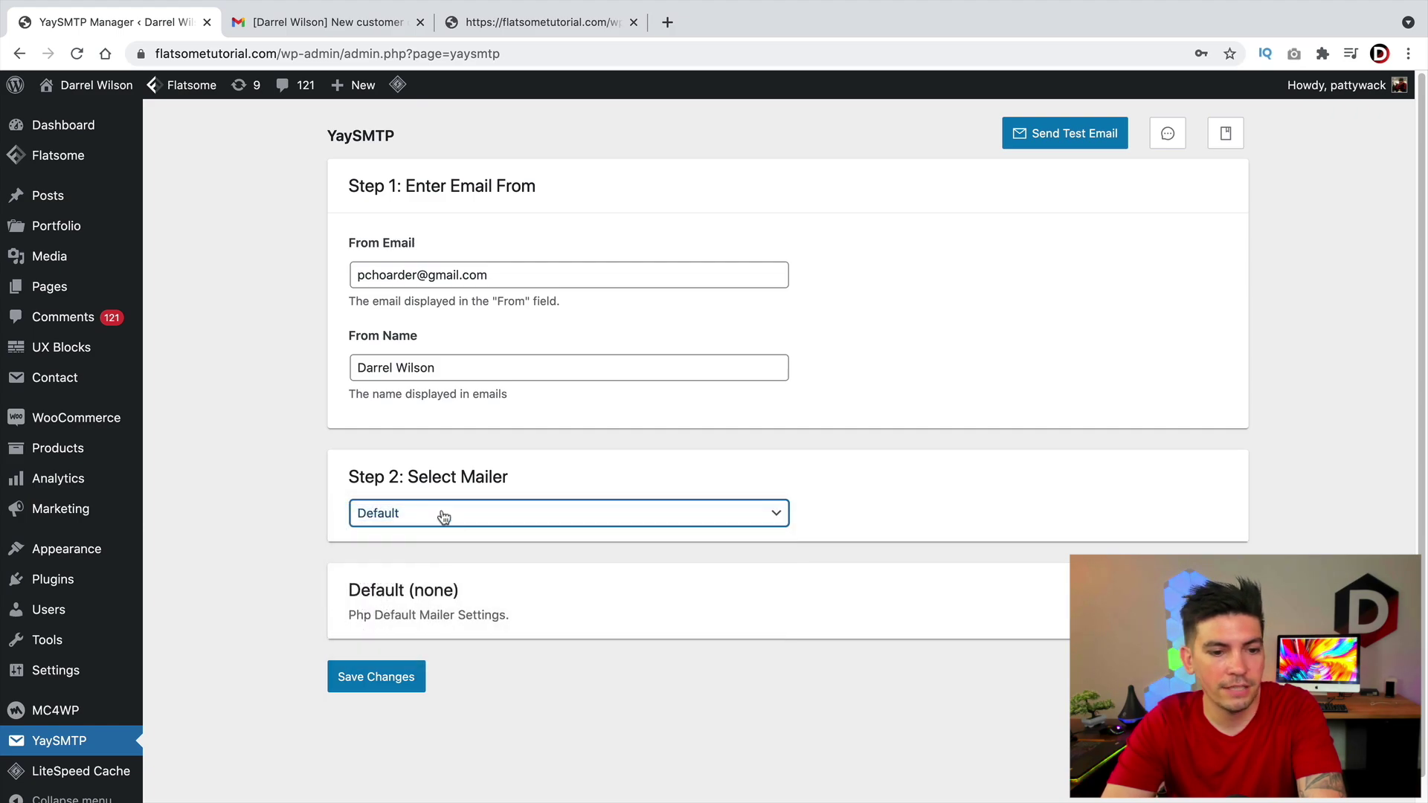
click(402, 681)
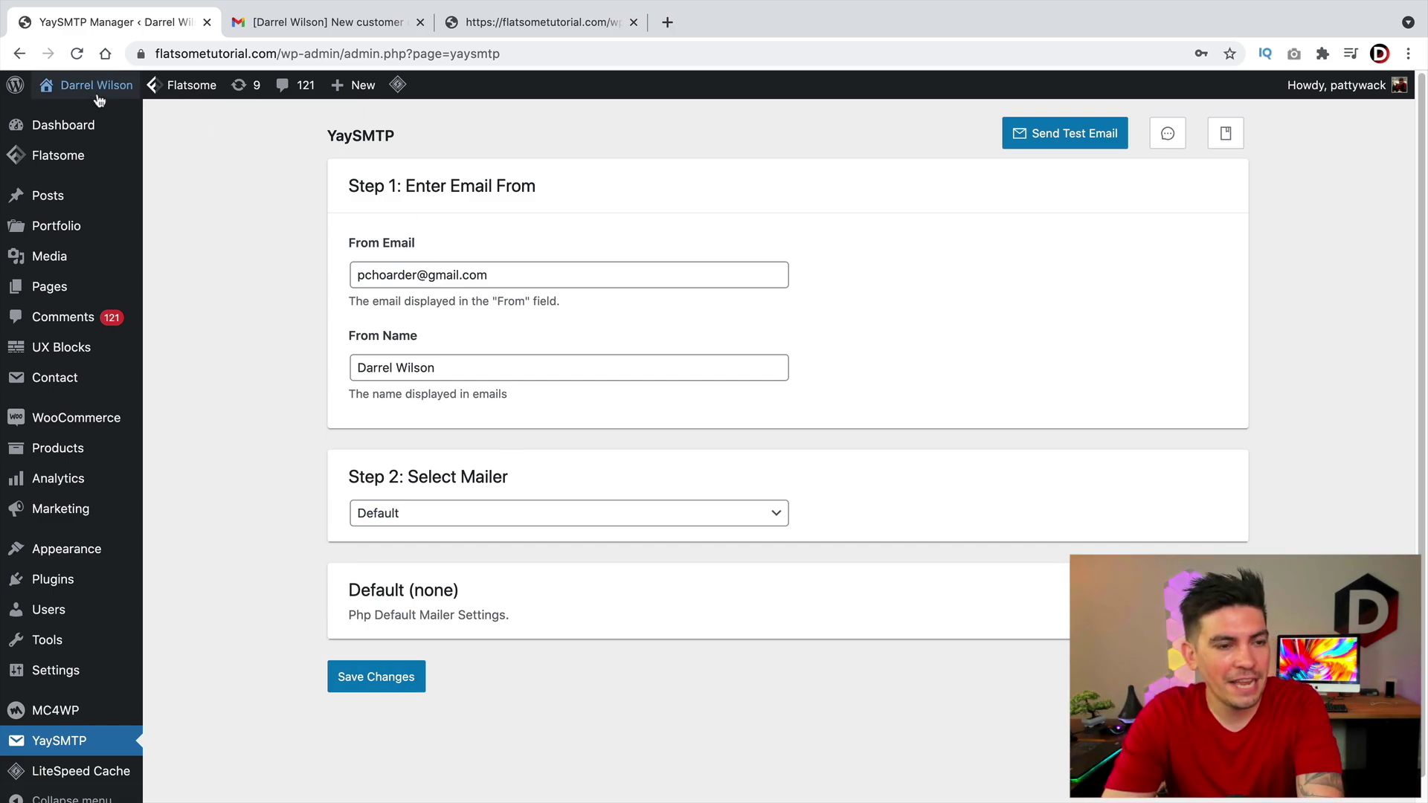
click(153, 84)
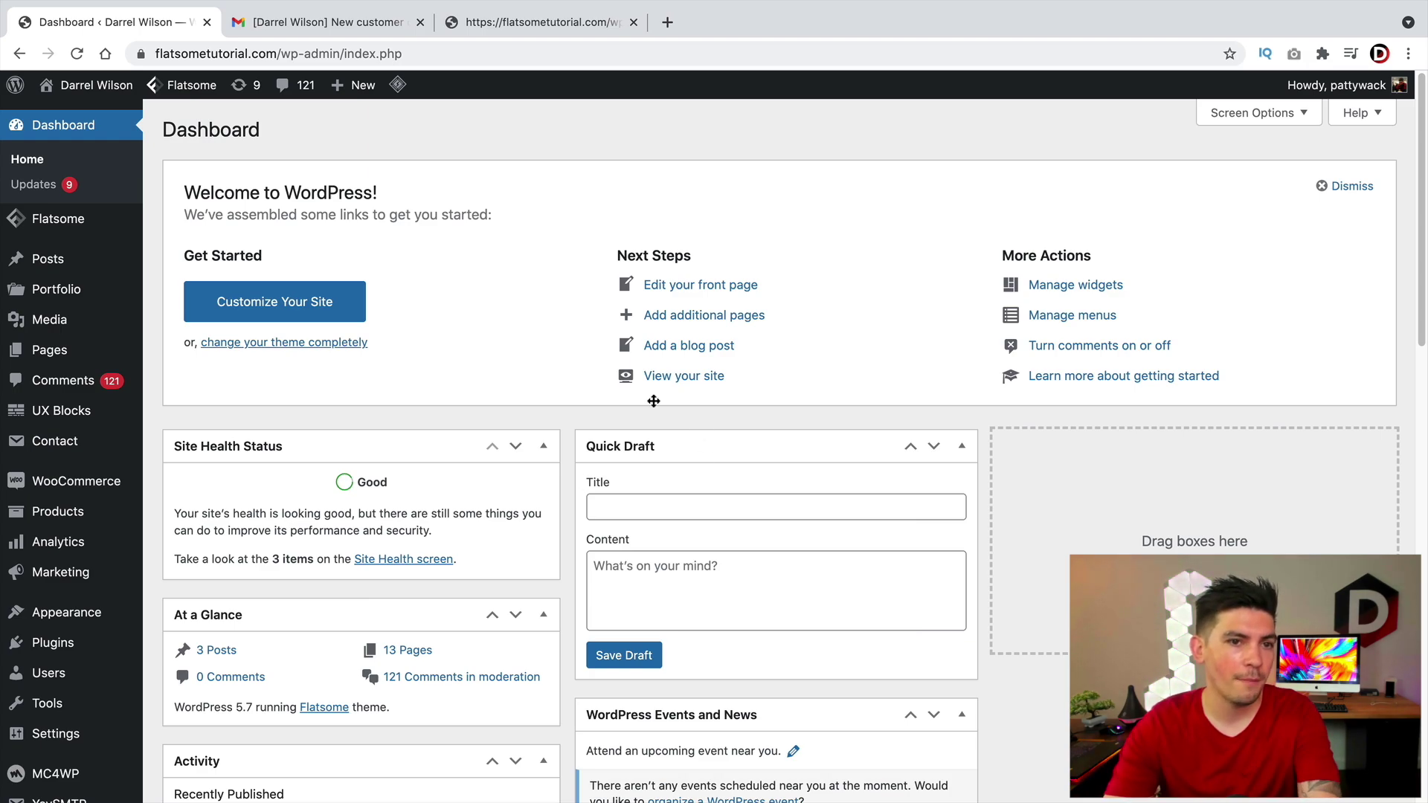
- Switch to the Gmail tab and scroll the order #690 email back to its top
click(563, 27)
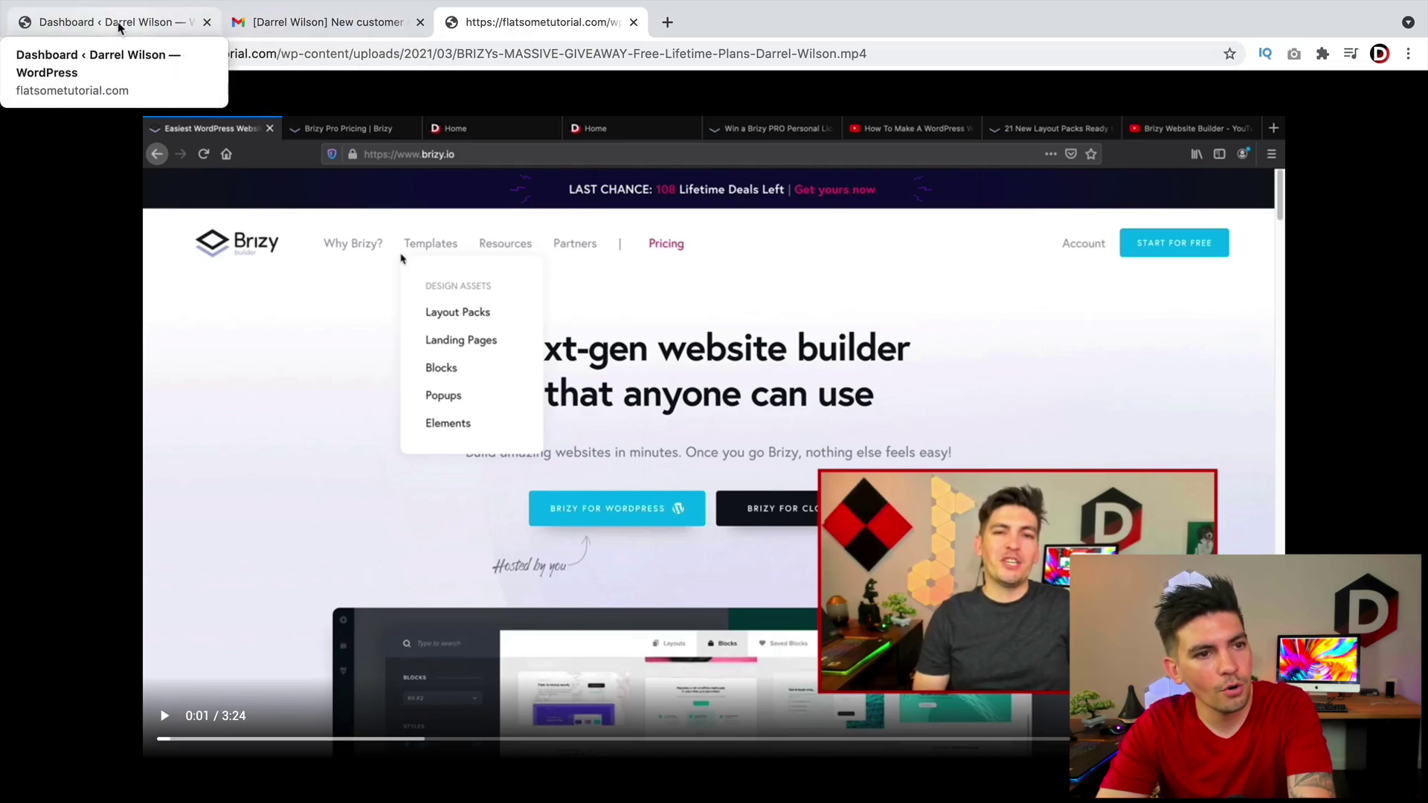
click(300, 28)
scroll(681, 474, up, 2)
scroll(796, 526, up, 10)
scroll(1035, 557, up, 4)
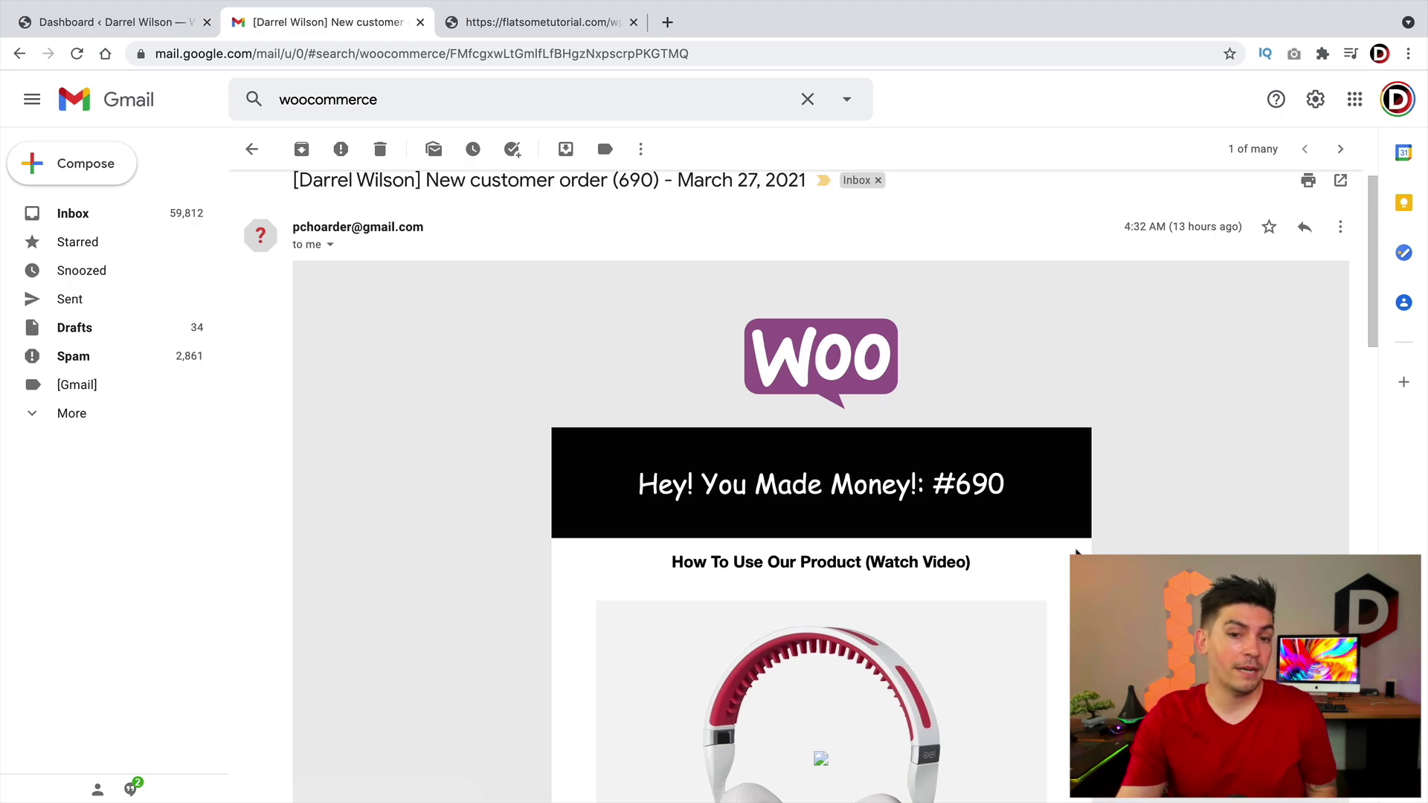
- Scroll through the order #690 email down to the $200.00 Camo Headphones total
scroll(1113, 494, down, 5)
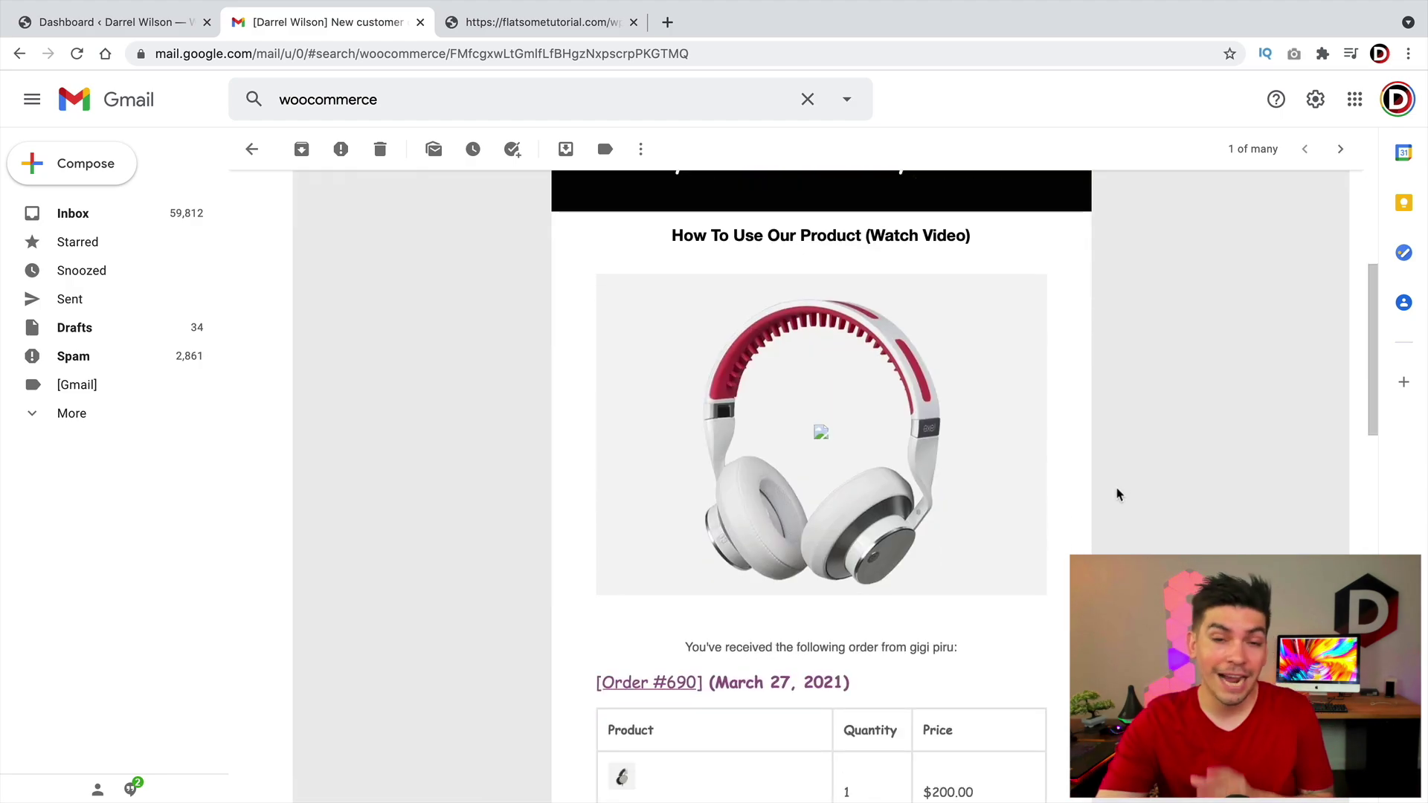
scroll(1118, 494, down, 3)
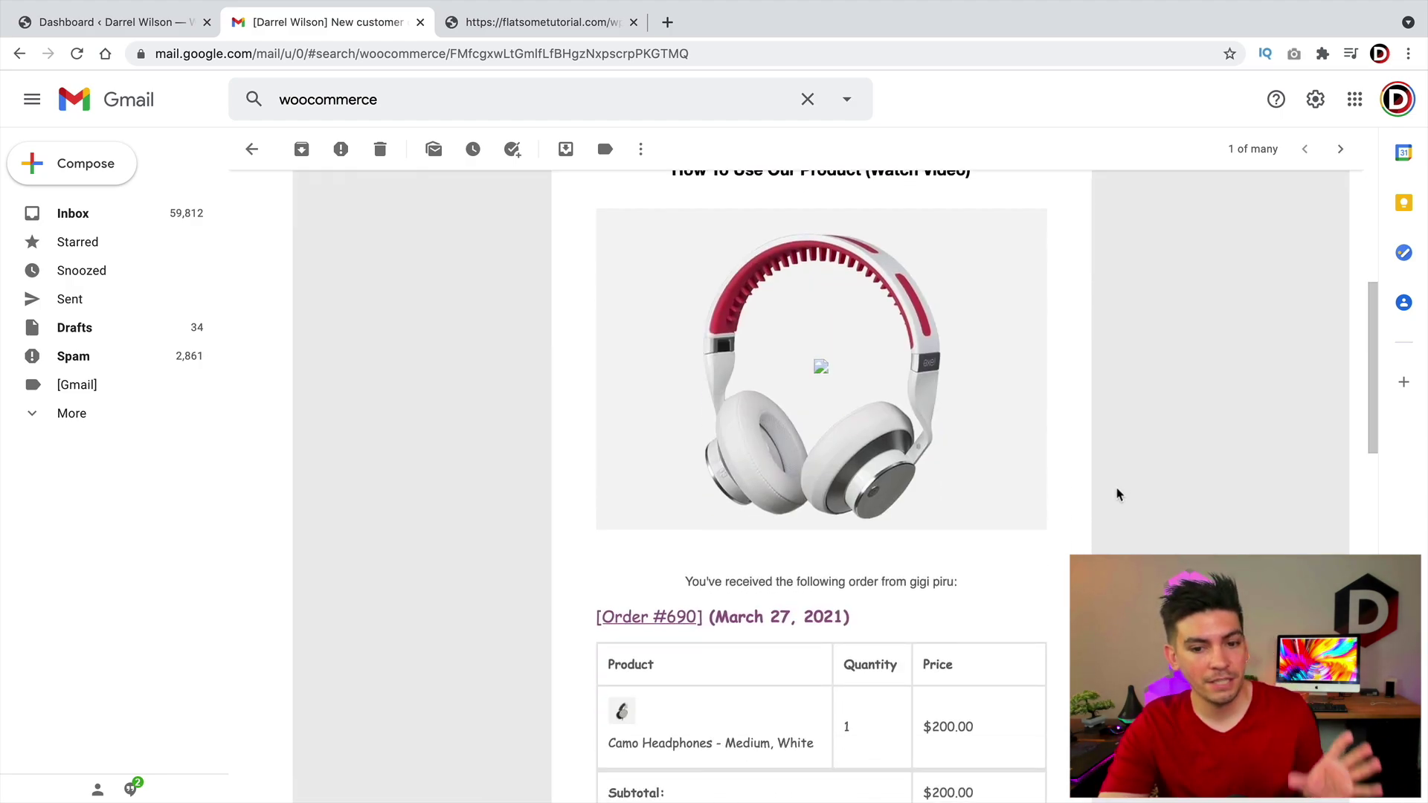
scroll(1115, 498, down, 4)
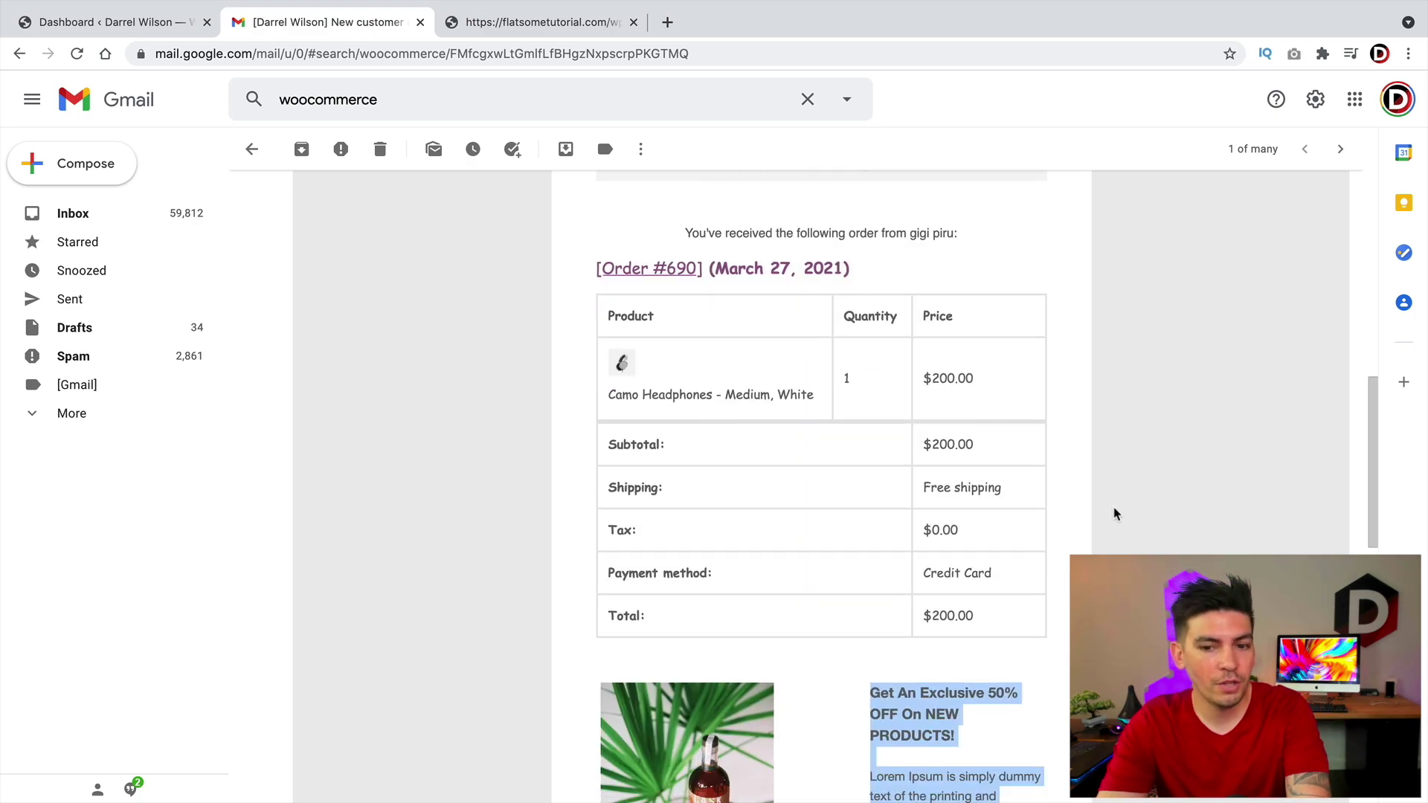
scroll(1114, 517, down, 5)
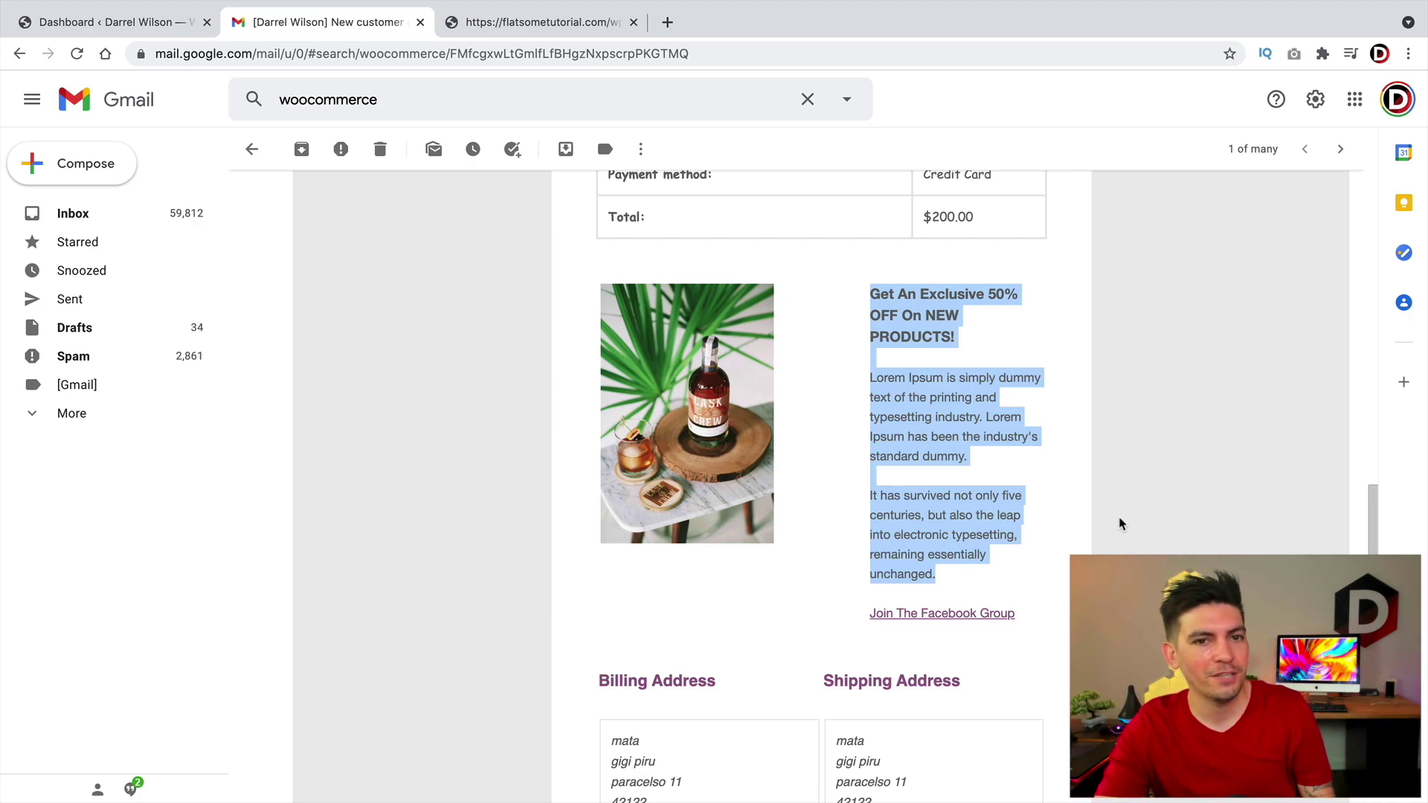
scroll(864, 535, up, 5)
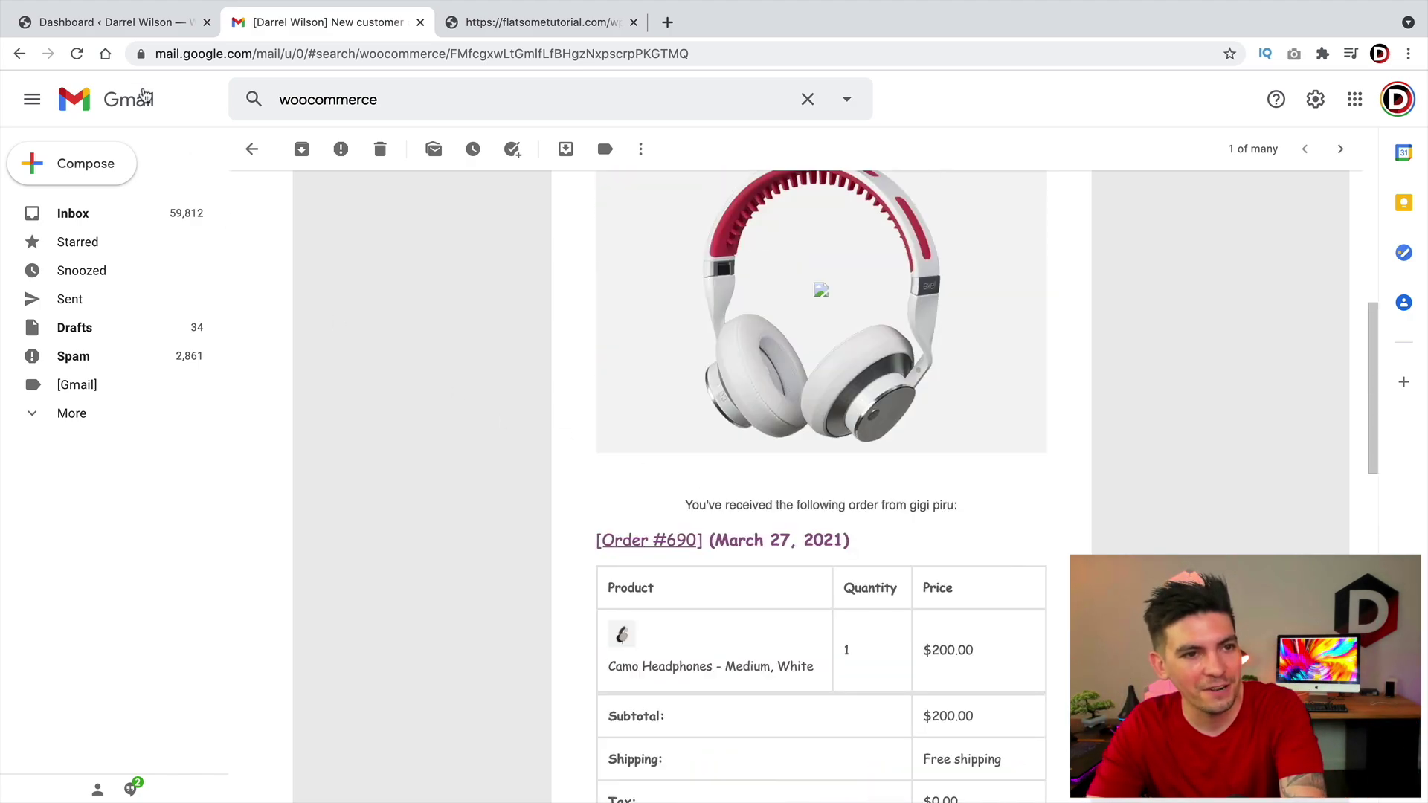
- Back on the WordPress dashboard tab, choose Visit Site from the site-name menu
click(126, 24)
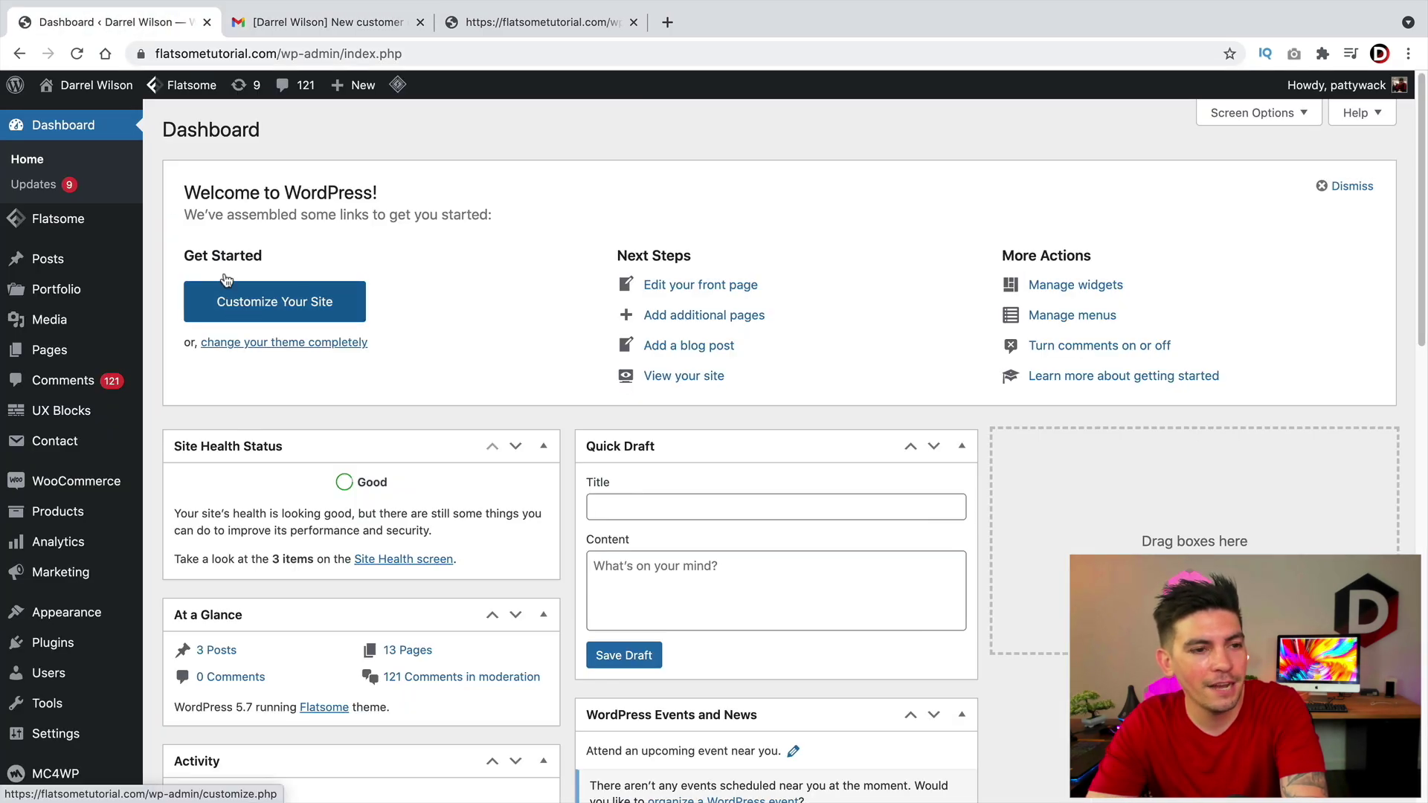
mouse_move(86, 89)
click(91, 116)
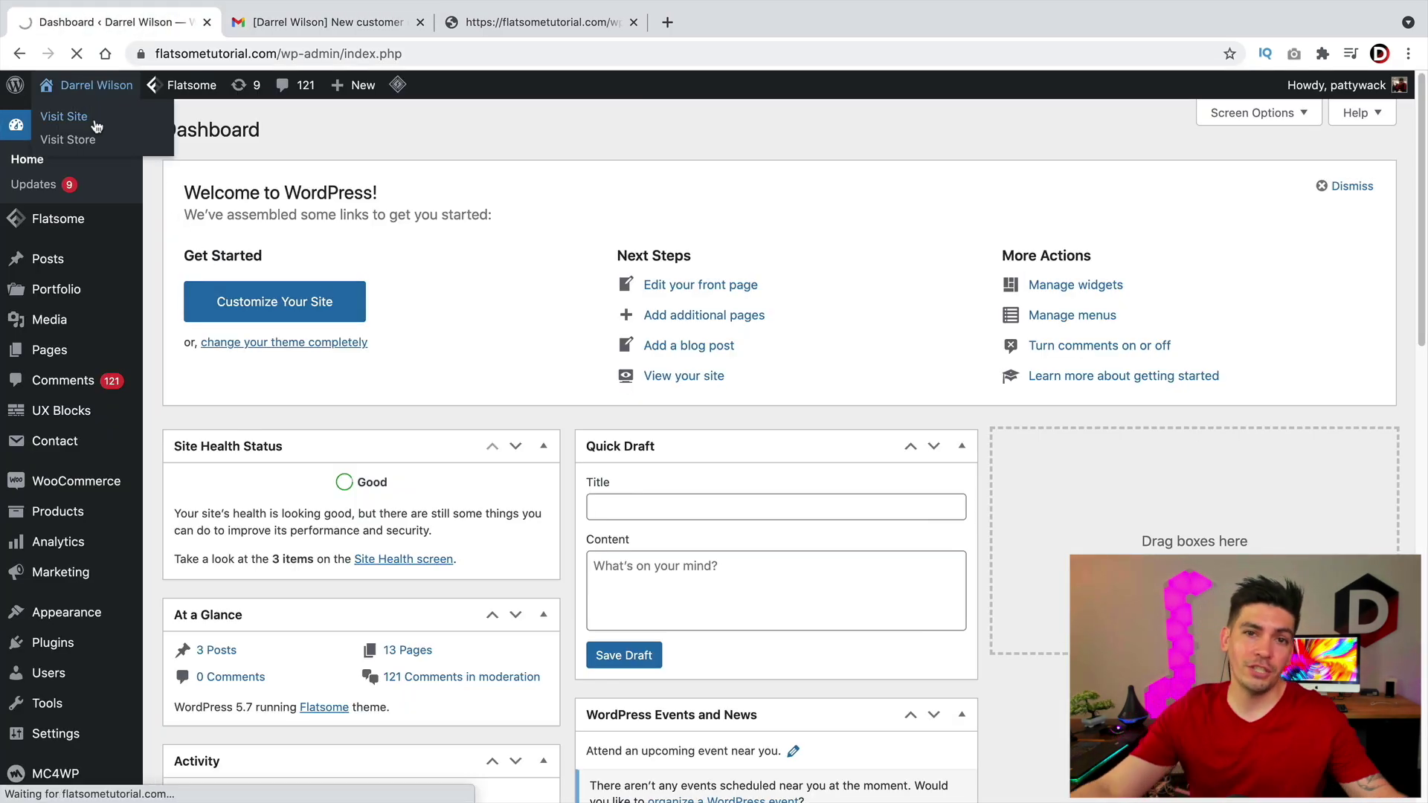